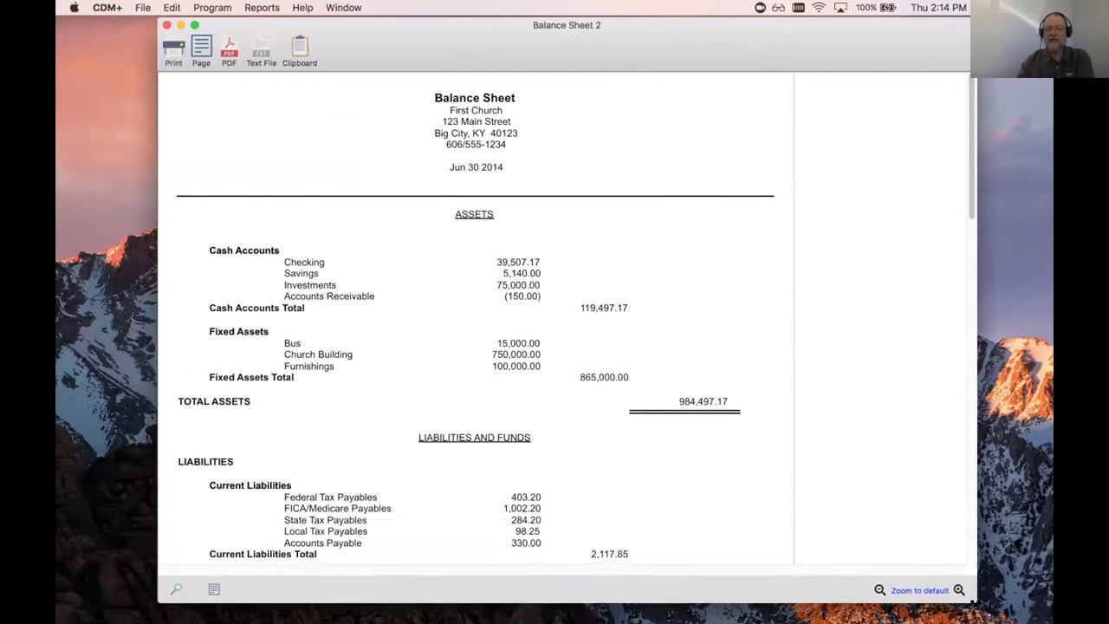
# Enlarge the balance sheet and review its date, cash accounts, fixed assets and total assets.
pyautogui.click(962, 595)
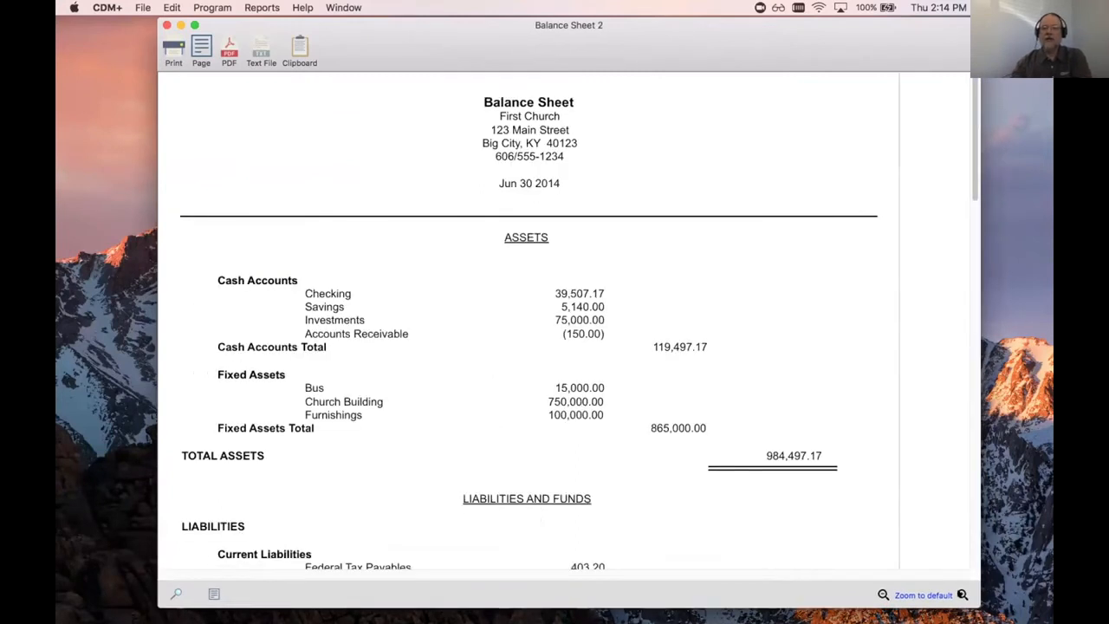
pyautogui.click(962, 595)
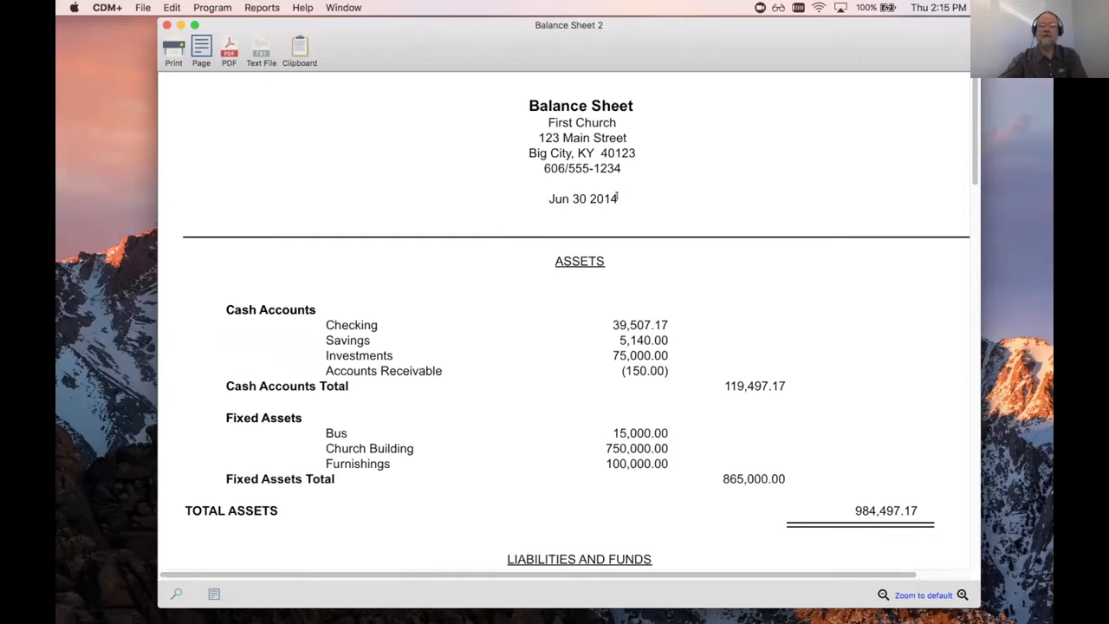
pyautogui.scroll(-3, 607, 242)
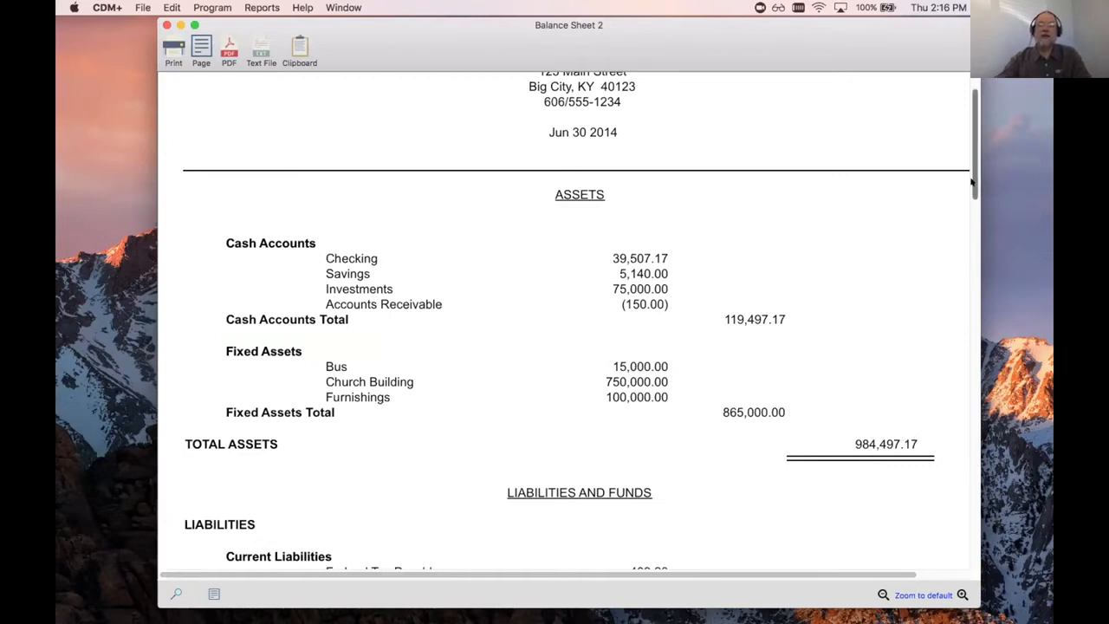
pyautogui.moveTo(972, 180); pyautogui.dragTo(967, 228)
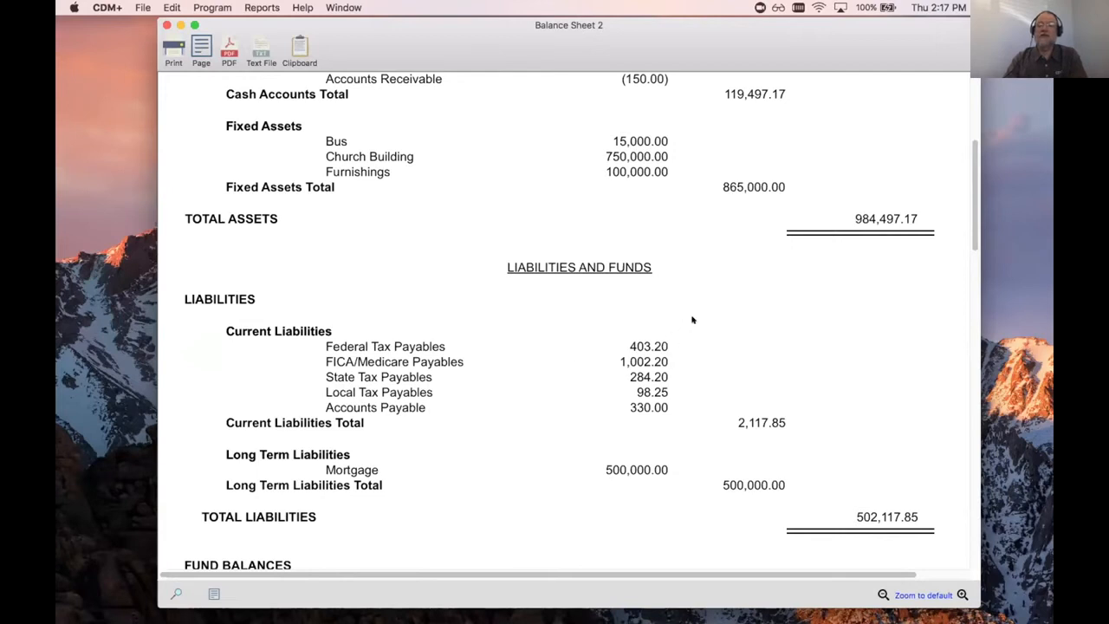
pyautogui.scroll(5, 692, 320)
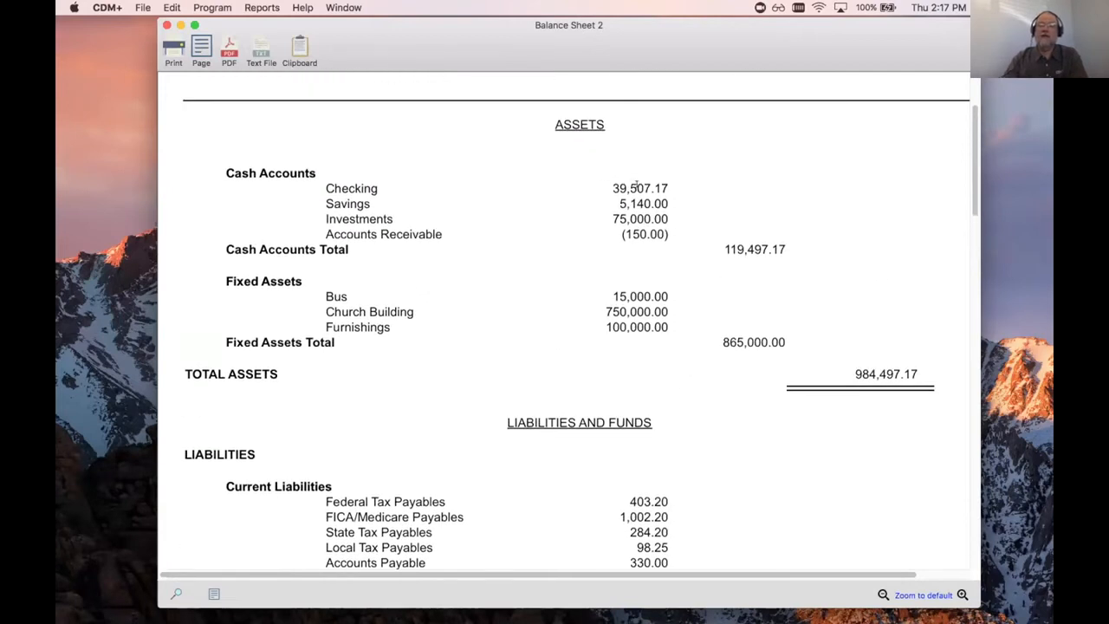
pyautogui.scroll(-3, 693, 384)
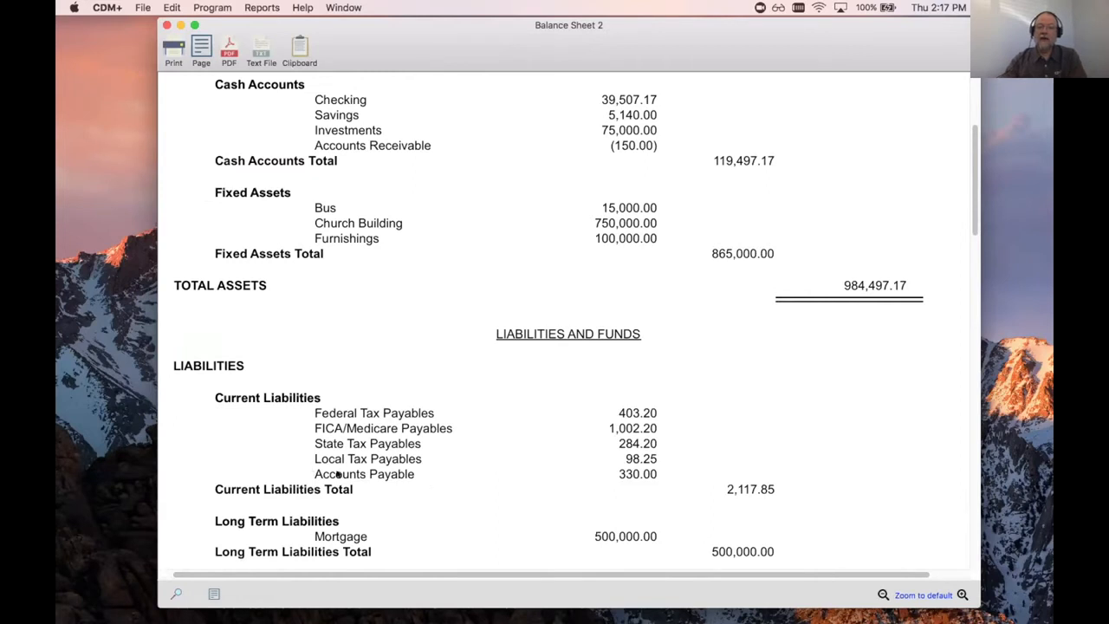
# Review the liabilities section, including Accounts Payable, the current liabilities total and the mortgage.
pyautogui.moveTo(316, 474); pyautogui.dragTo(425, 474)
pyautogui.click(658, 474)
pyautogui.scroll(-1, 652, 474)
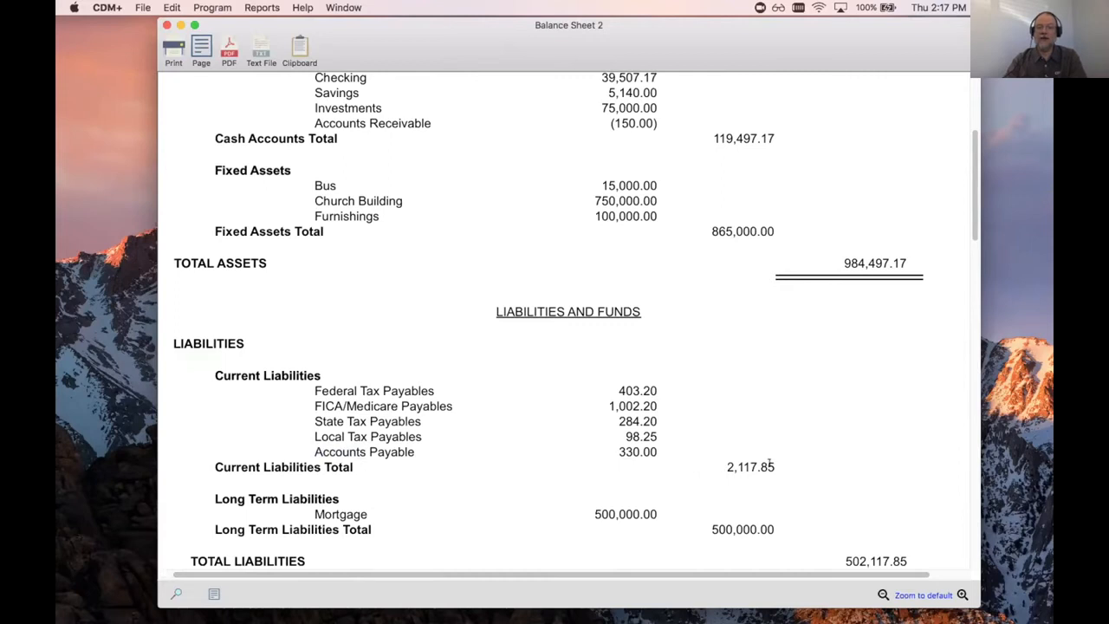
pyautogui.scroll(-5, 427, 484)
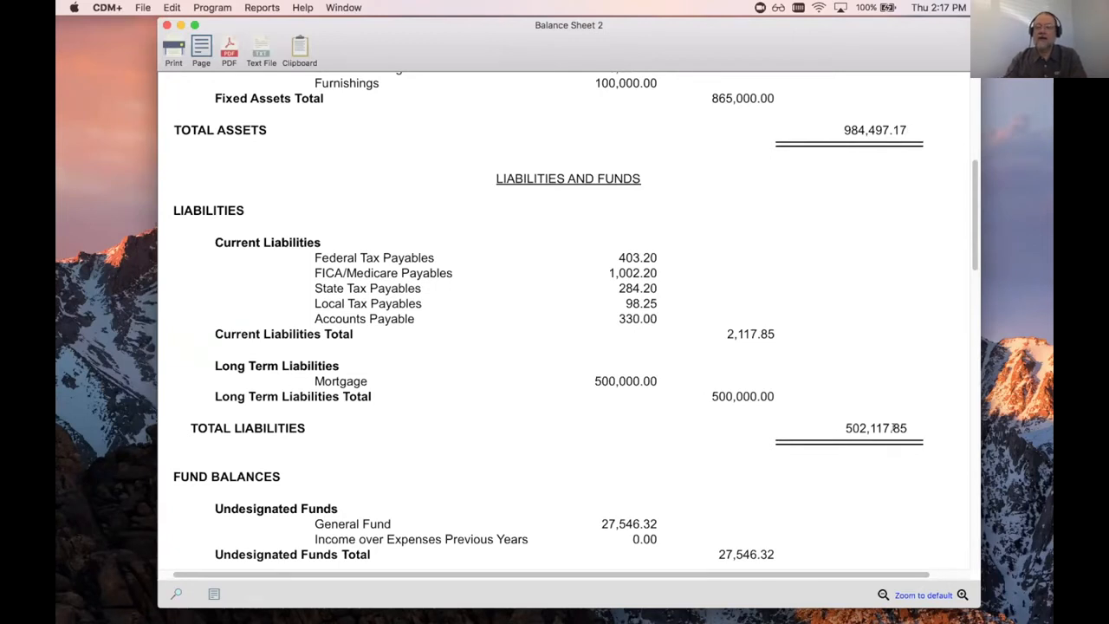
# Review the Fund Balances section, covering the General Fund amount, the designated funds and the equity funds.
pyautogui.scroll(-10, 897, 428)
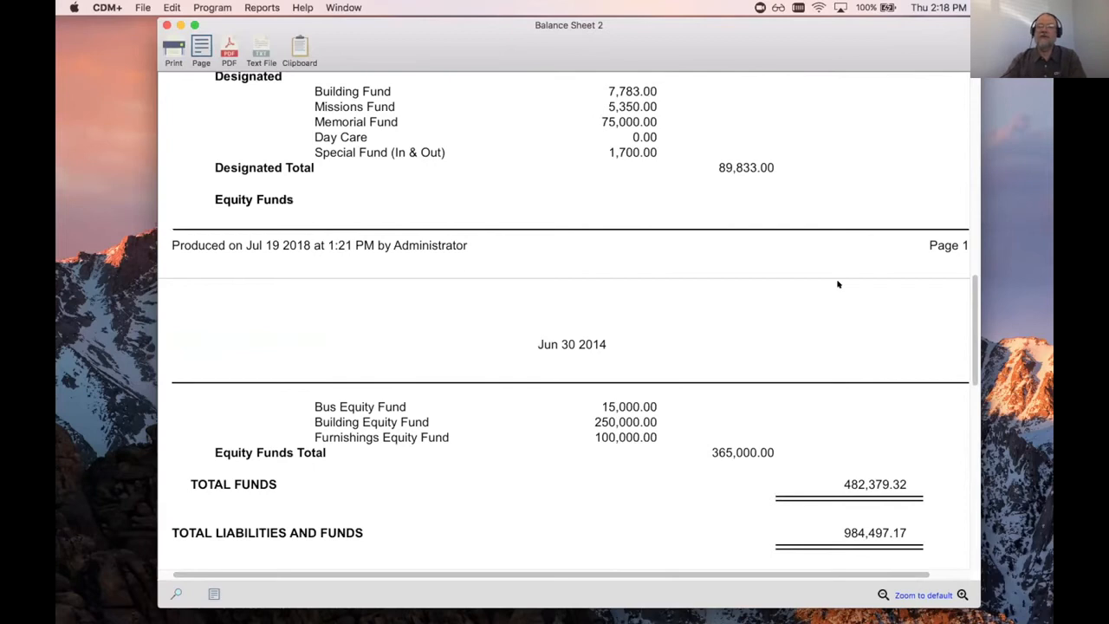
pyautogui.scroll(3, 834, 318)
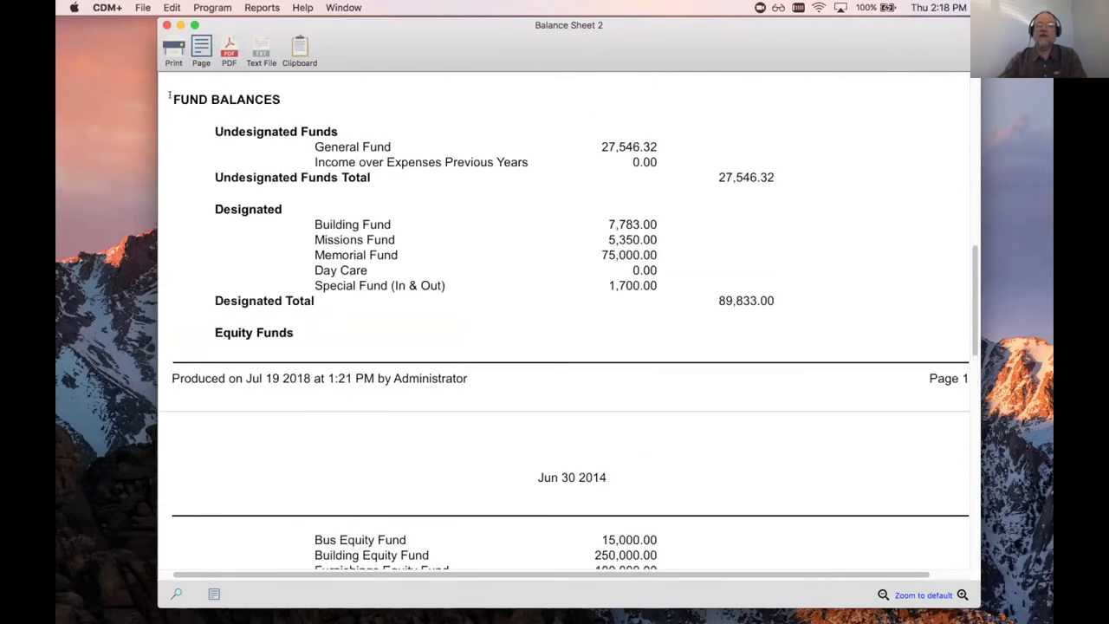
pyautogui.moveTo(174, 98); pyautogui.dragTo(281, 99)
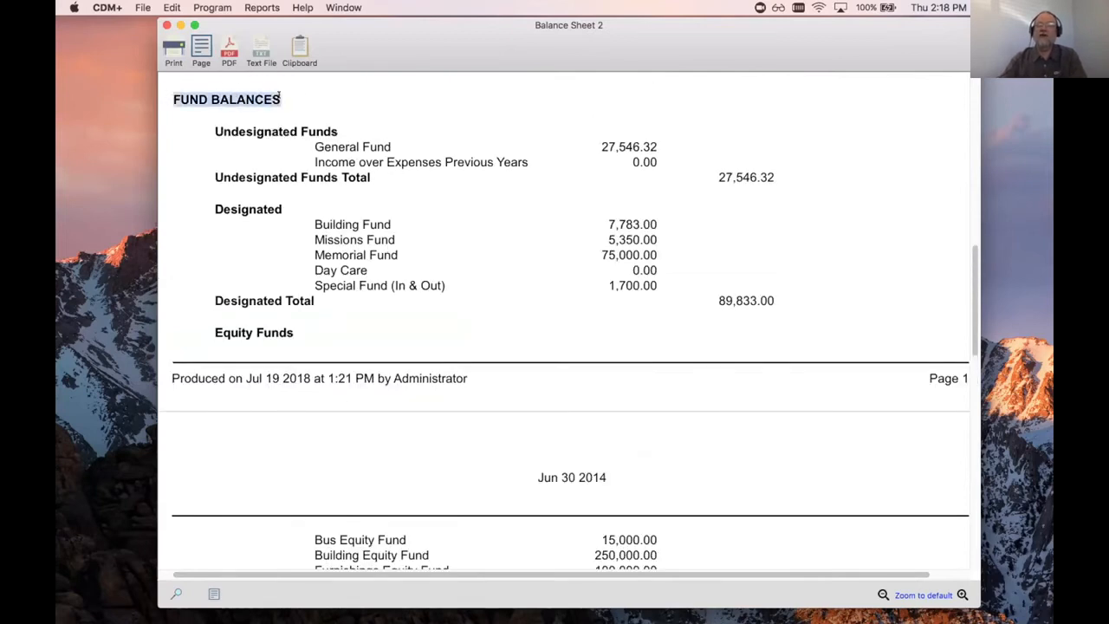
pyautogui.click(390, 104)
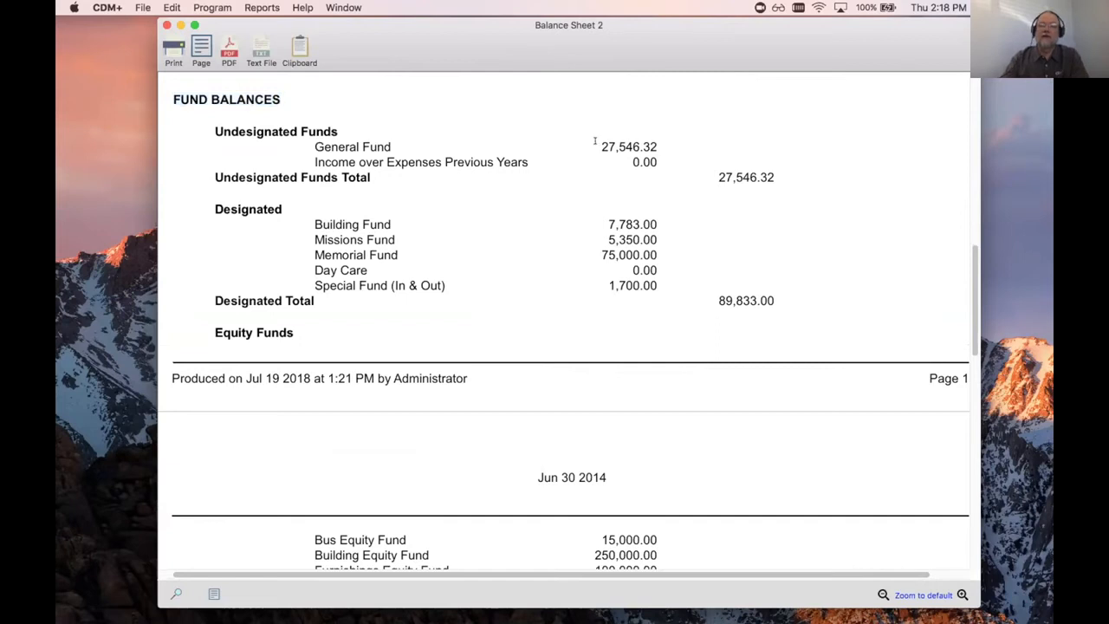
pyautogui.doubleClick(635, 145)
pyautogui.click(659, 148)
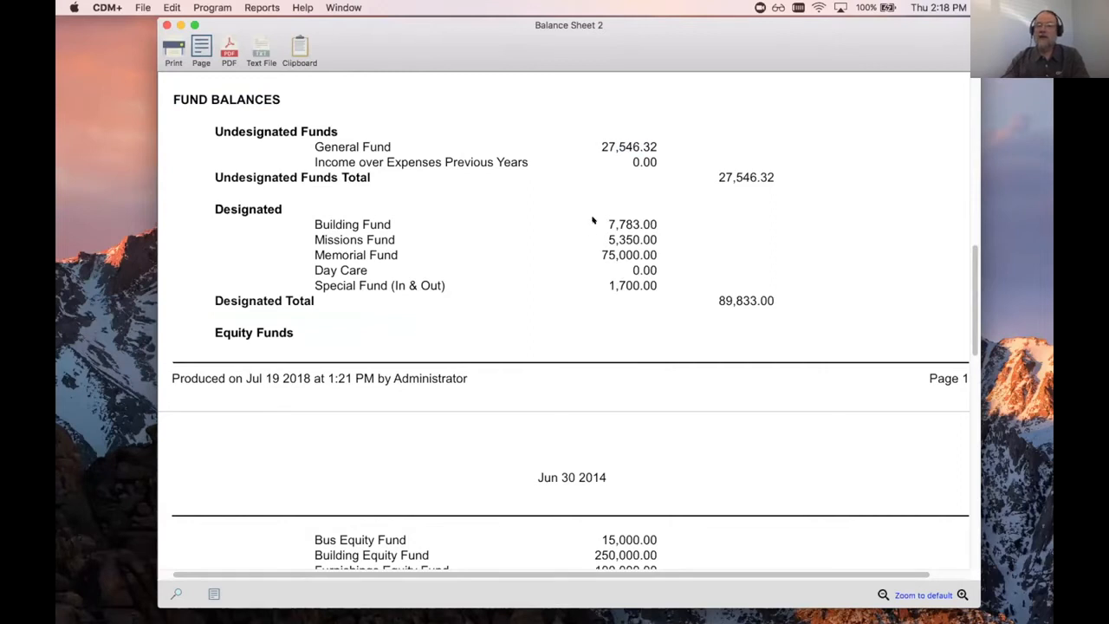
pyautogui.scroll(2, 711, 359)
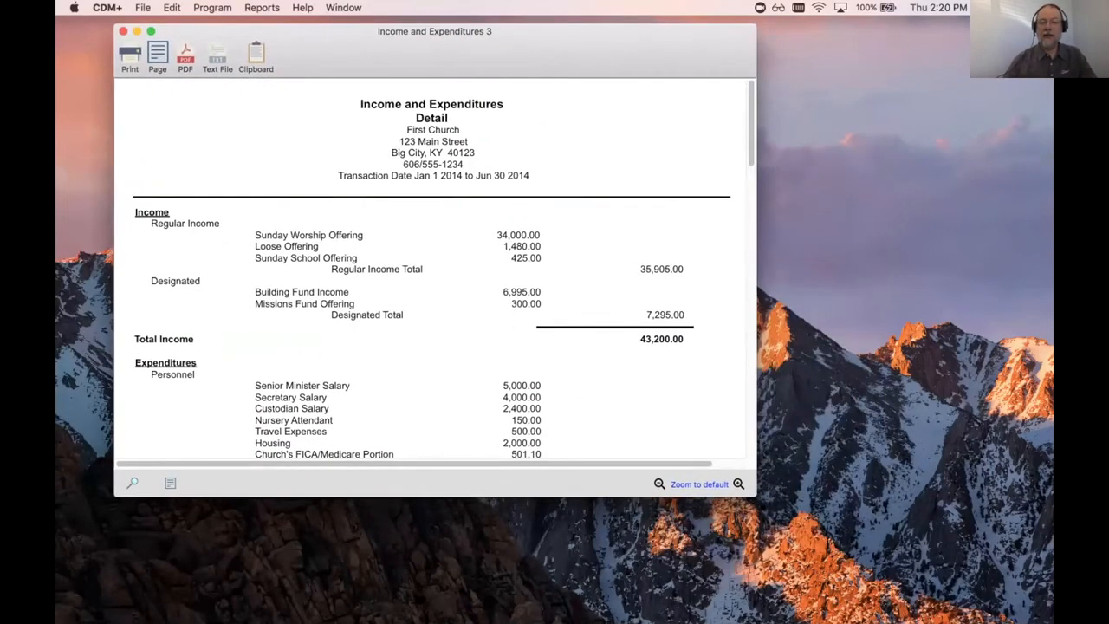
# Enlarge the Income and Expenditures report window and its text, and check the transaction date range in the heading.
pyautogui.moveTo(754, 496); pyautogui.dragTo(941, 611)
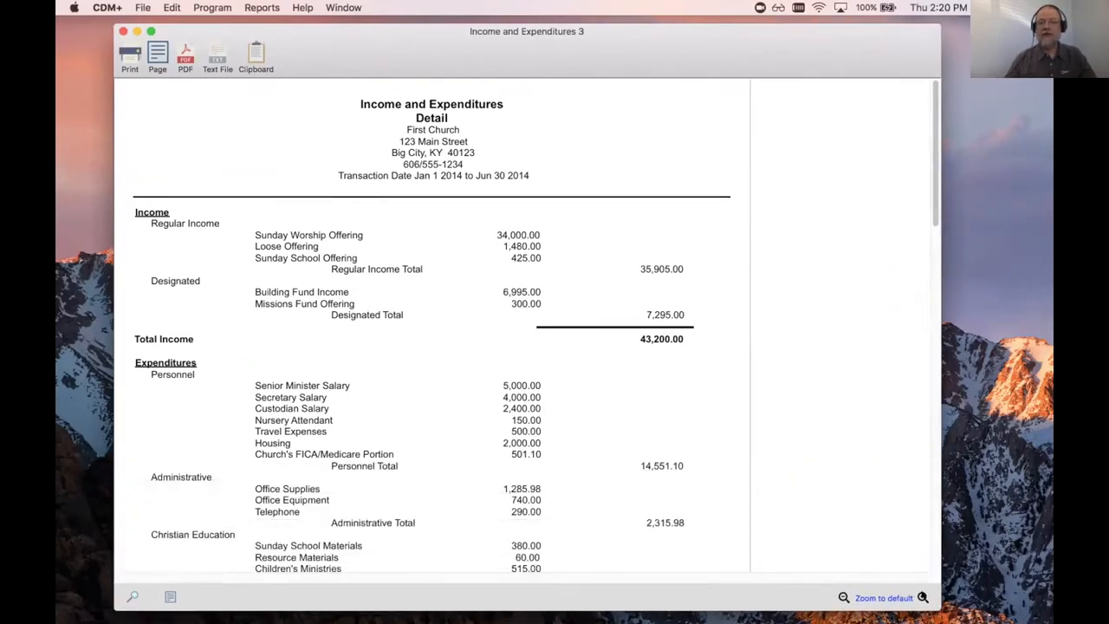
pyautogui.click(924, 597)
pyautogui.click(924, 597)
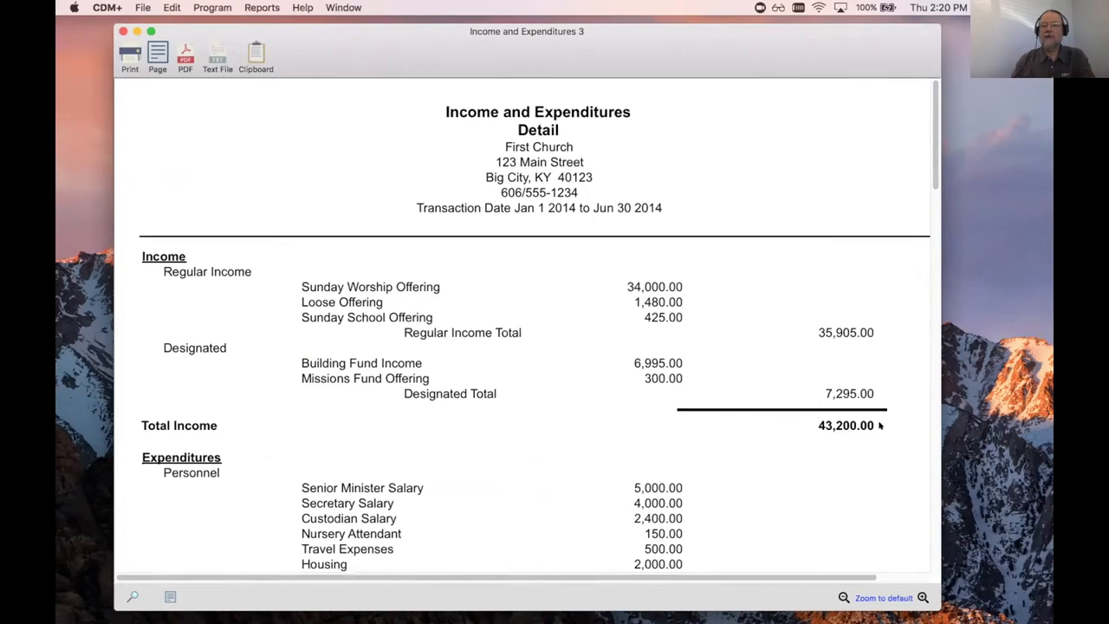
pyautogui.moveTo(416, 208); pyautogui.dragTo(678, 207)
pyautogui.click(679, 208)
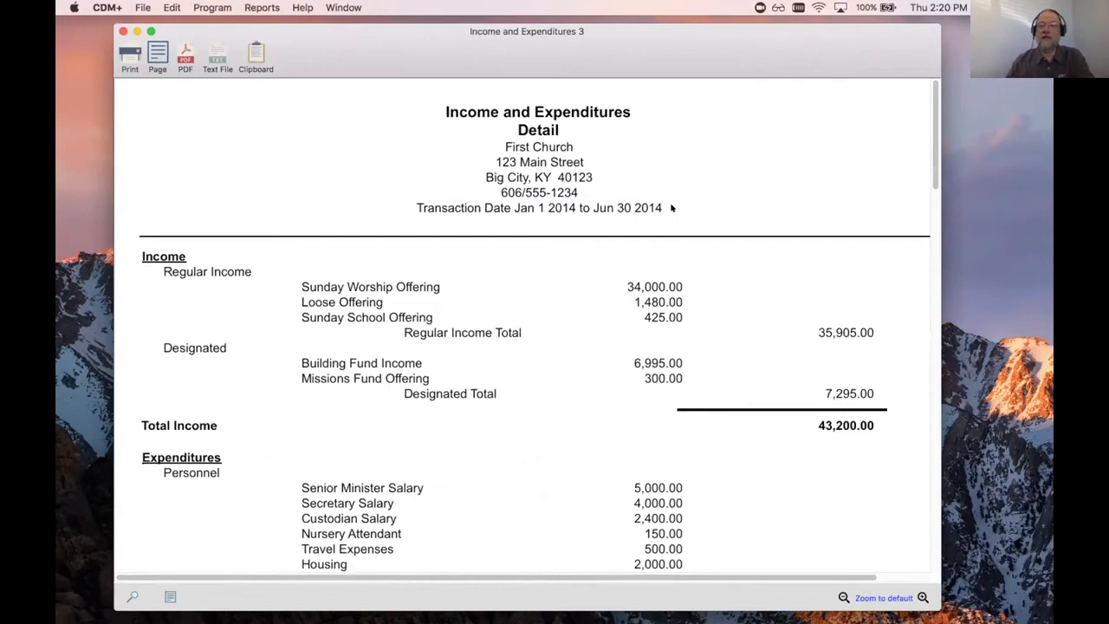
# Examine the detail report's income and its expenditure categories from Personnel through Worship.
pyautogui.scroll(-3, 672, 208)
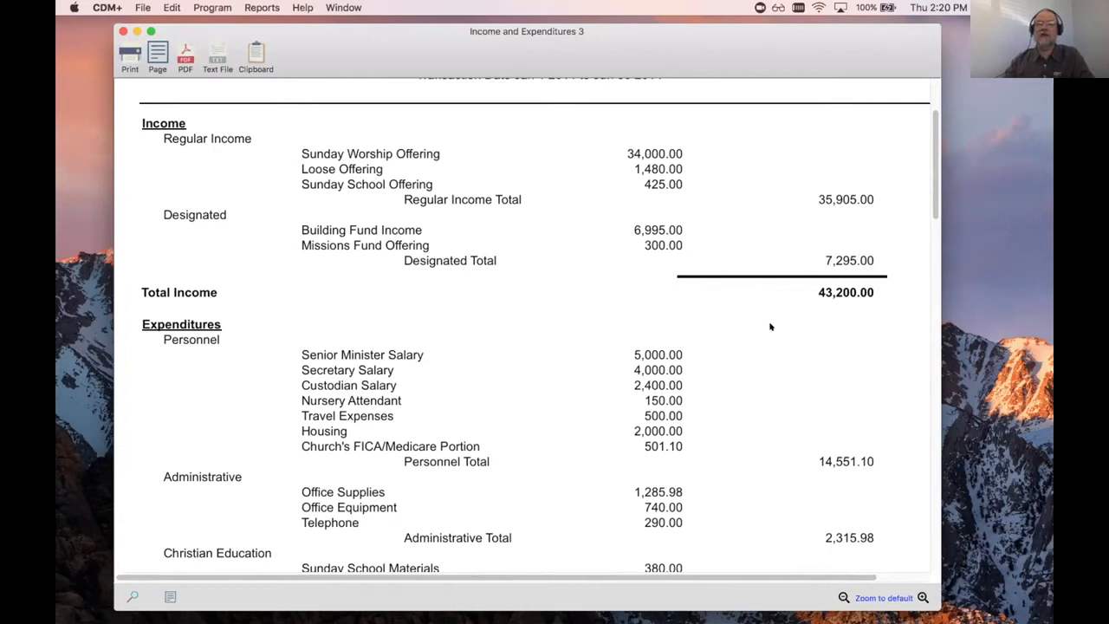
pyautogui.scroll(-5, 770, 326)
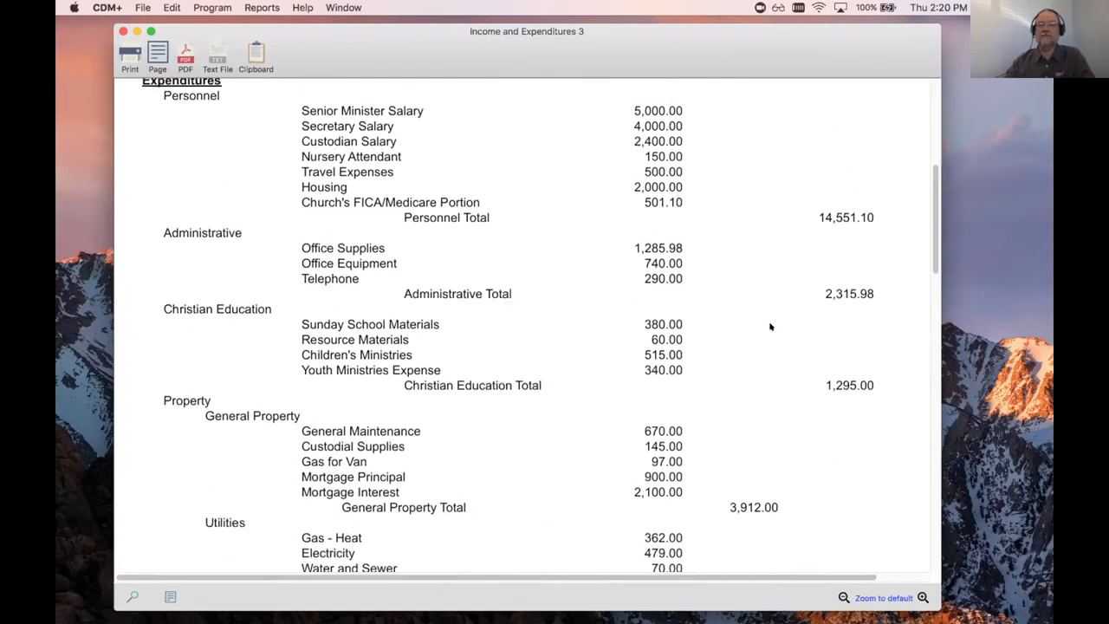
pyautogui.scroll(2, 770, 327)
pyautogui.scroll(-1, 768, 325)
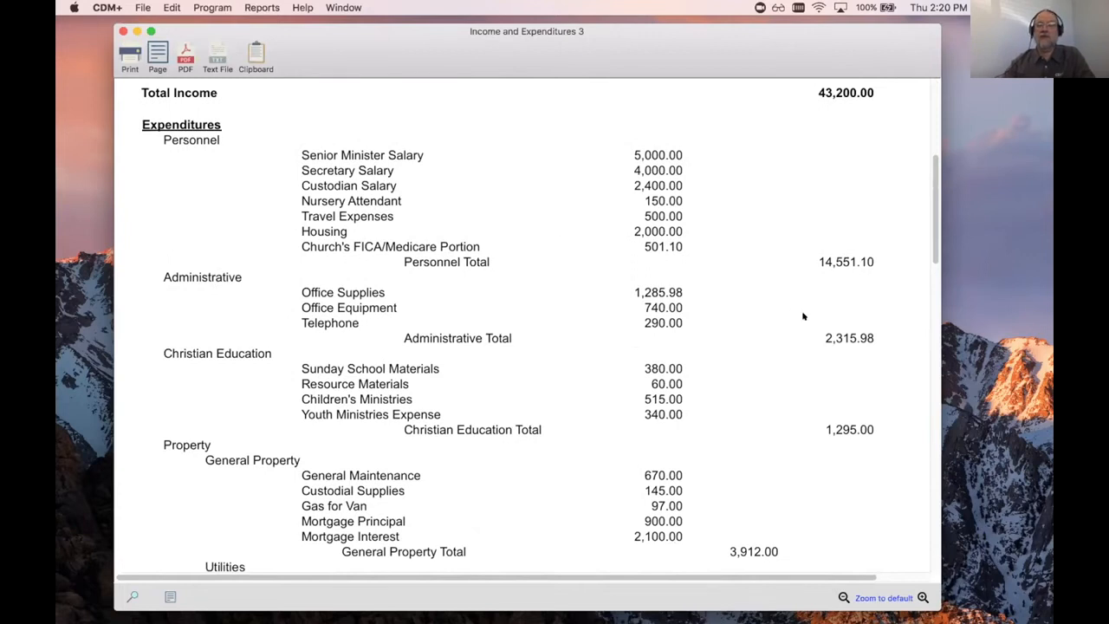
pyautogui.scroll(-5, 802, 318)
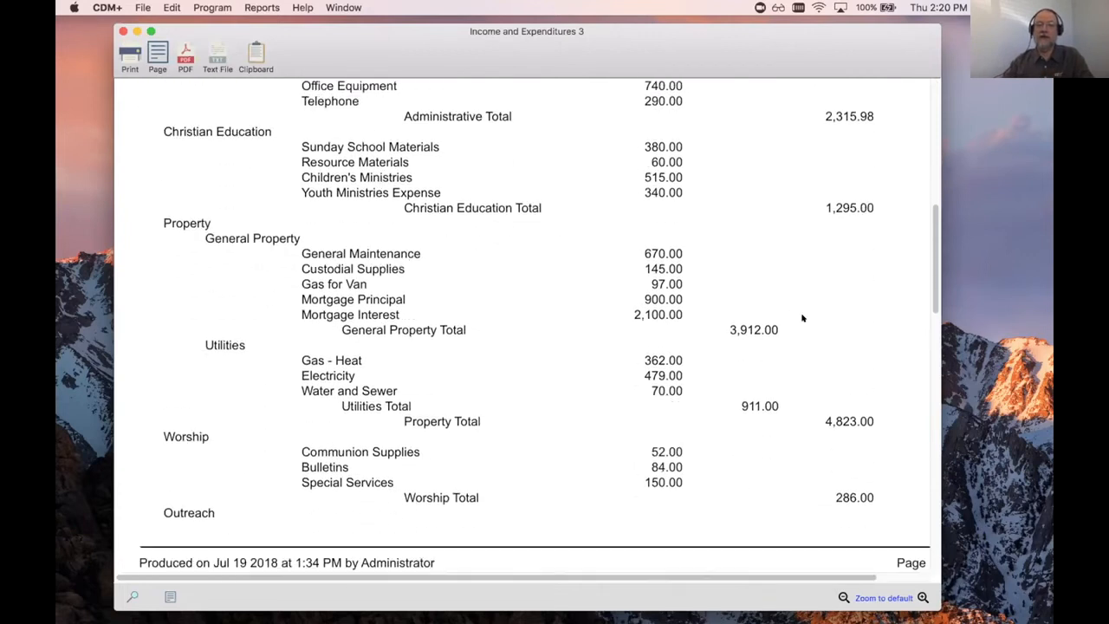
pyautogui.scroll(5, 803, 318)
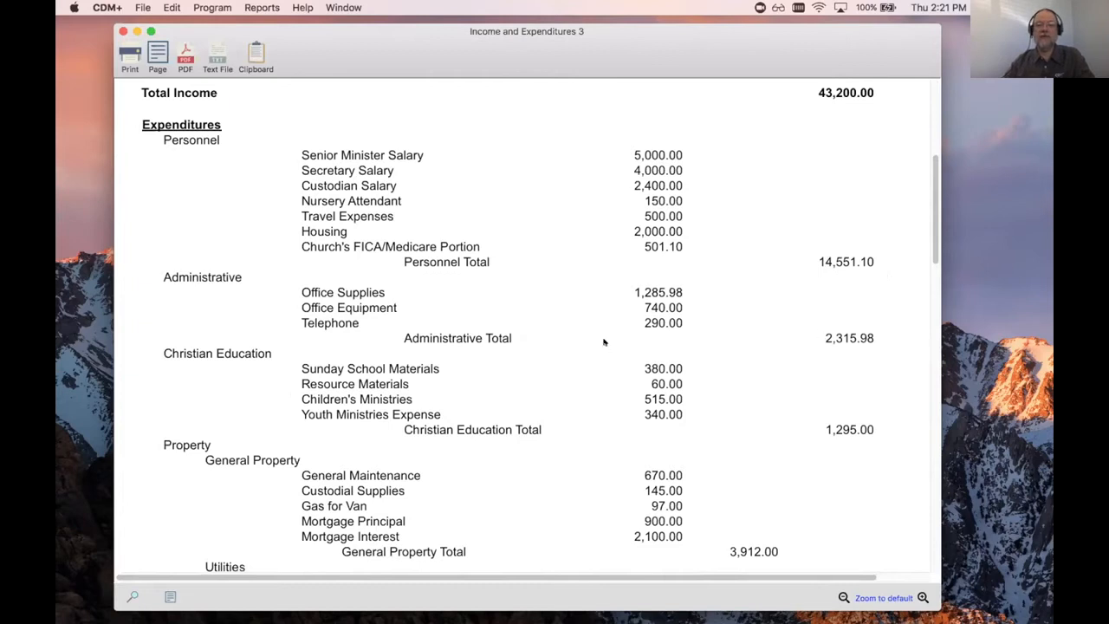
pyautogui.scroll(-1, 594, 340)
pyautogui.scroll(-4, 595, 340)
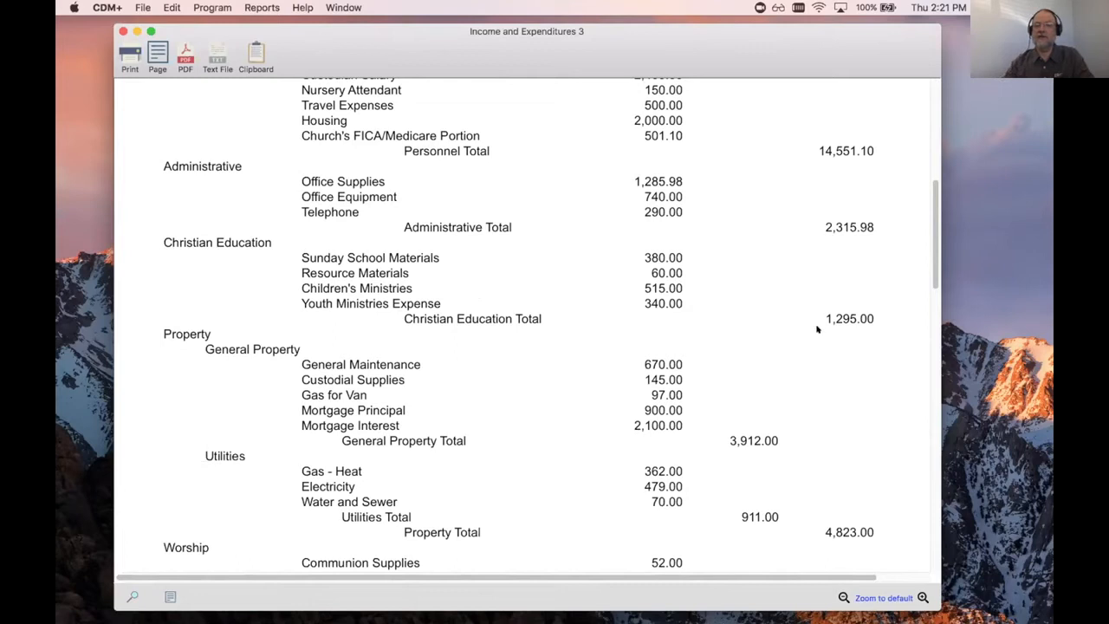
pyautogui.scroll(-5, 238, 364)
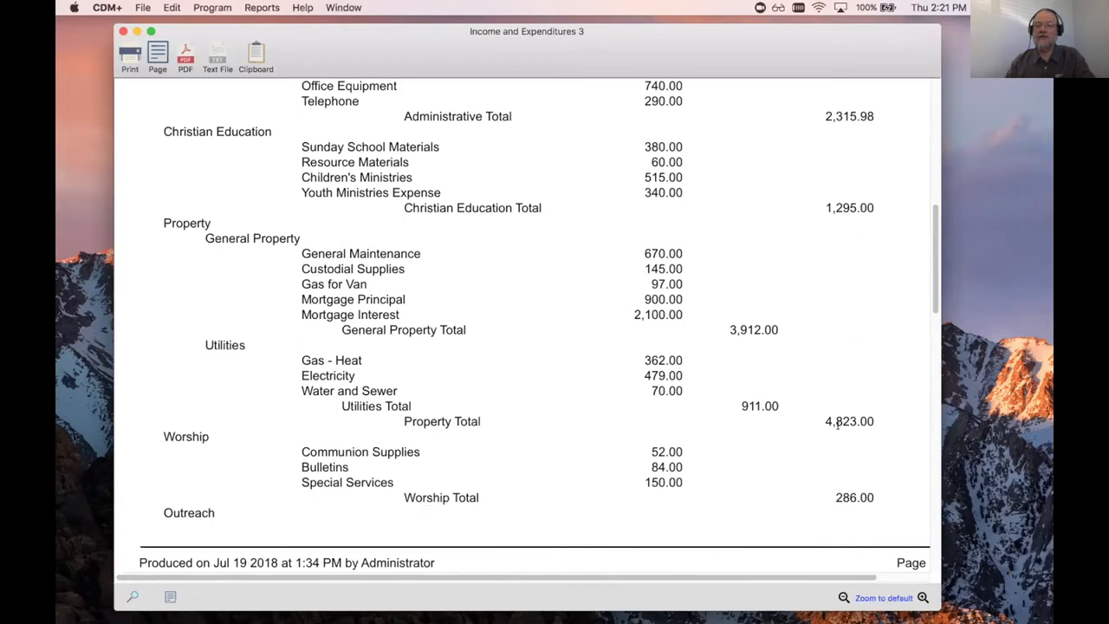
# Review the Outreach and Designated expenditures, highlight the Over/Under amount, and check the Detail label in the heading.
pyautogui.scroll(-6, 838, 427)
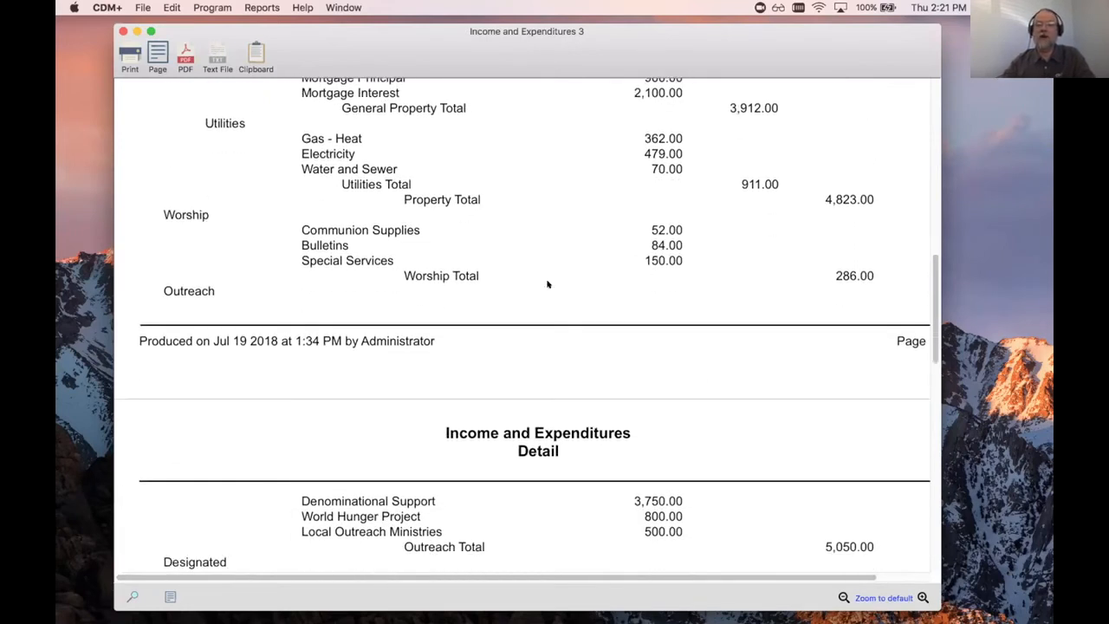
pyautogui.scroll(-5, 326, 248)
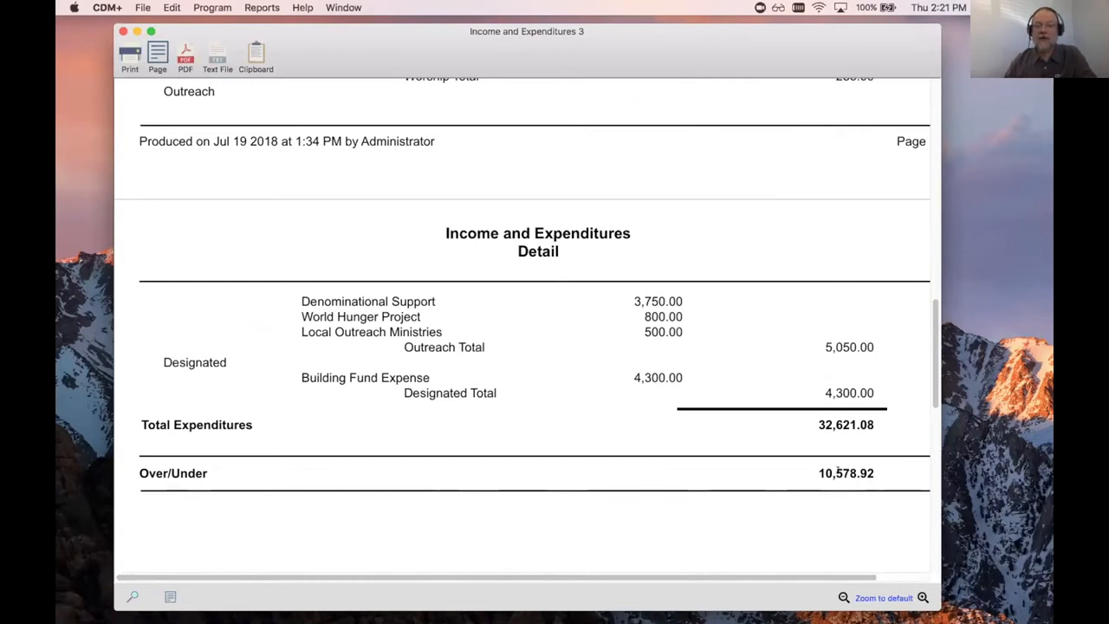
pyautogui.moveTo(818, 473); pyautogui.dragTo(875, 473)
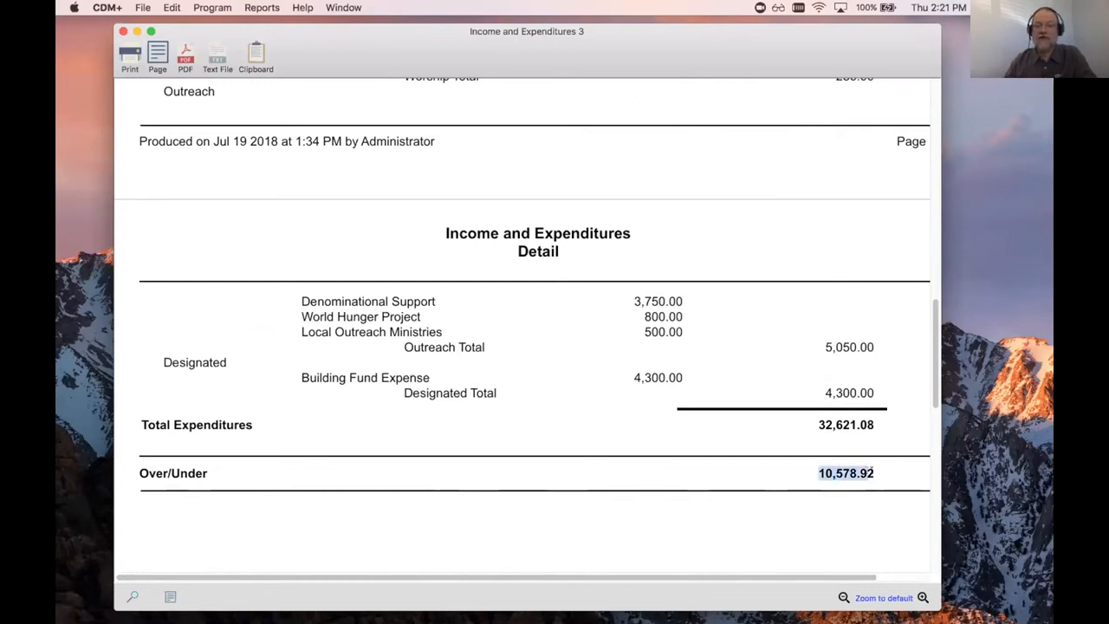
pyautogui.click(780, 471)
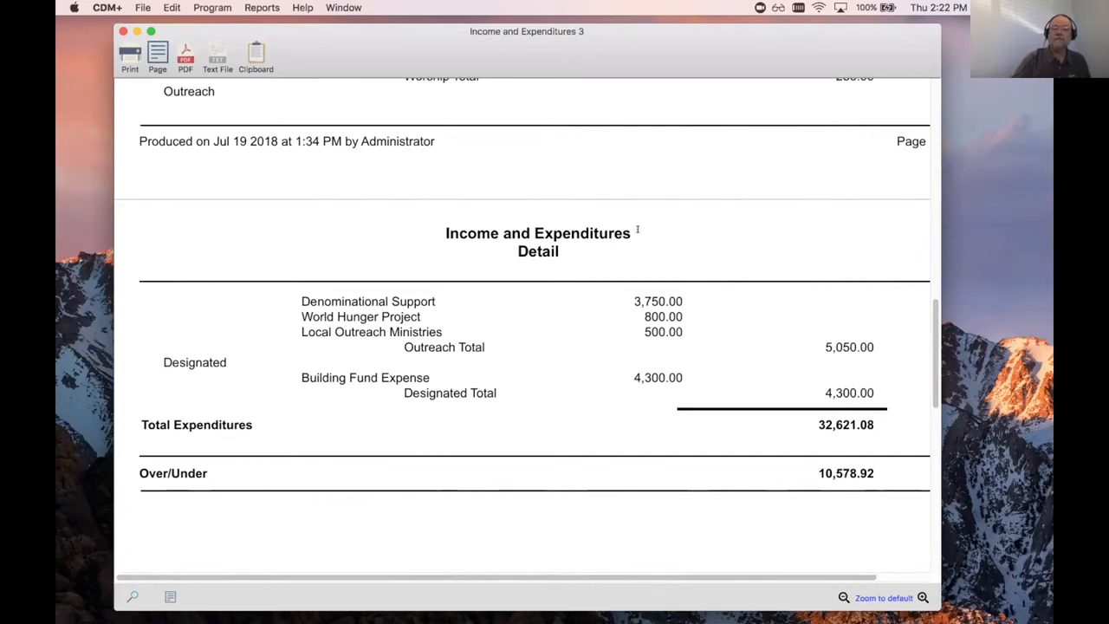
pyautogui.moveTo(516, 250); pyautogui.dragTo(559, 251)
pyautogui.click(561, 249)
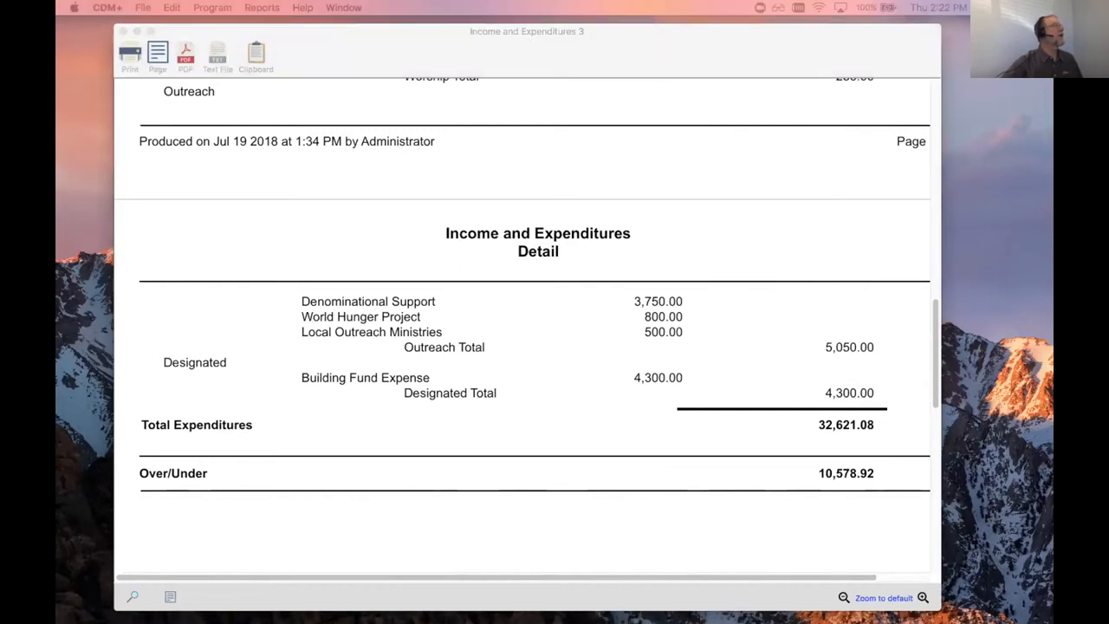
# Set the Income and Expenditures report type to Composite and output the report to the screen.
pyautogui.moveTo(58, 52); pyautogui.dragTo(615, 114)
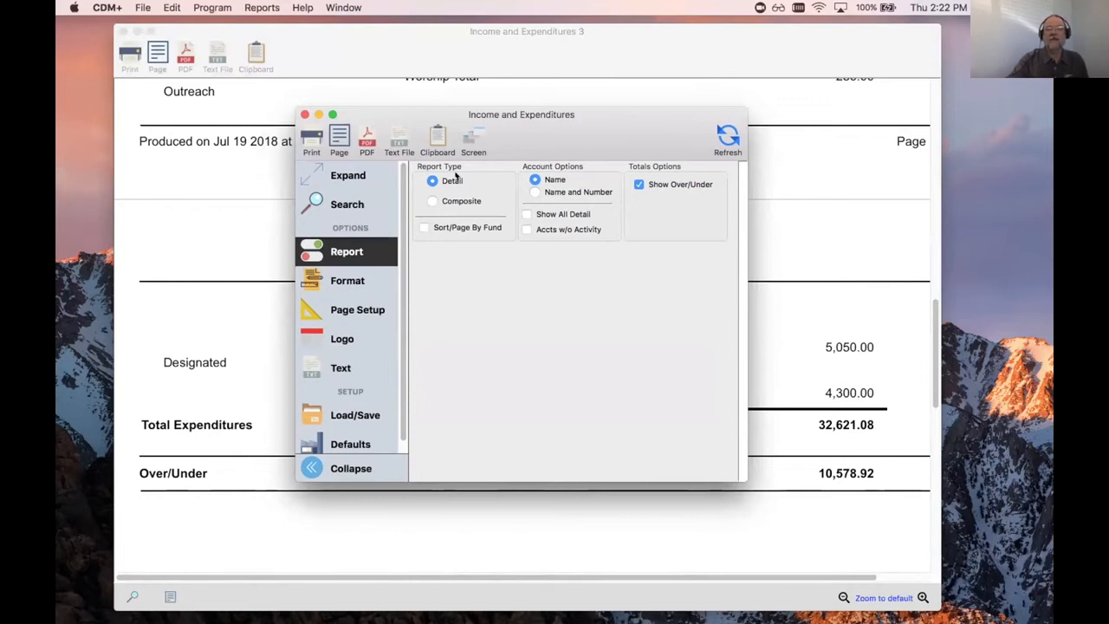
pyautogui.click(430, 201)
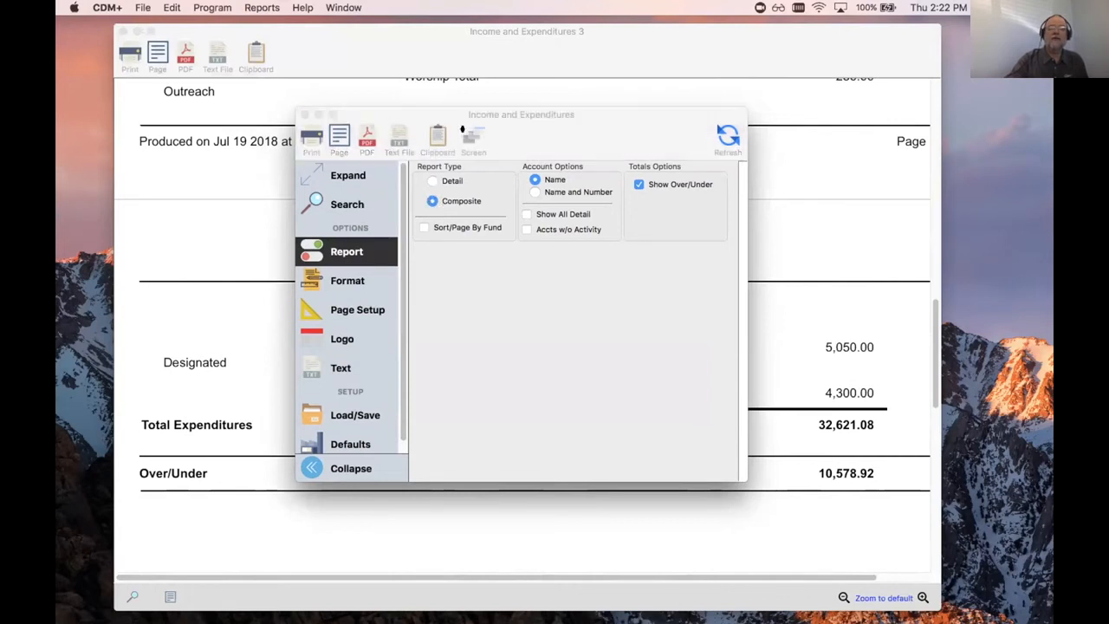
pyautogui.click(465, 132)
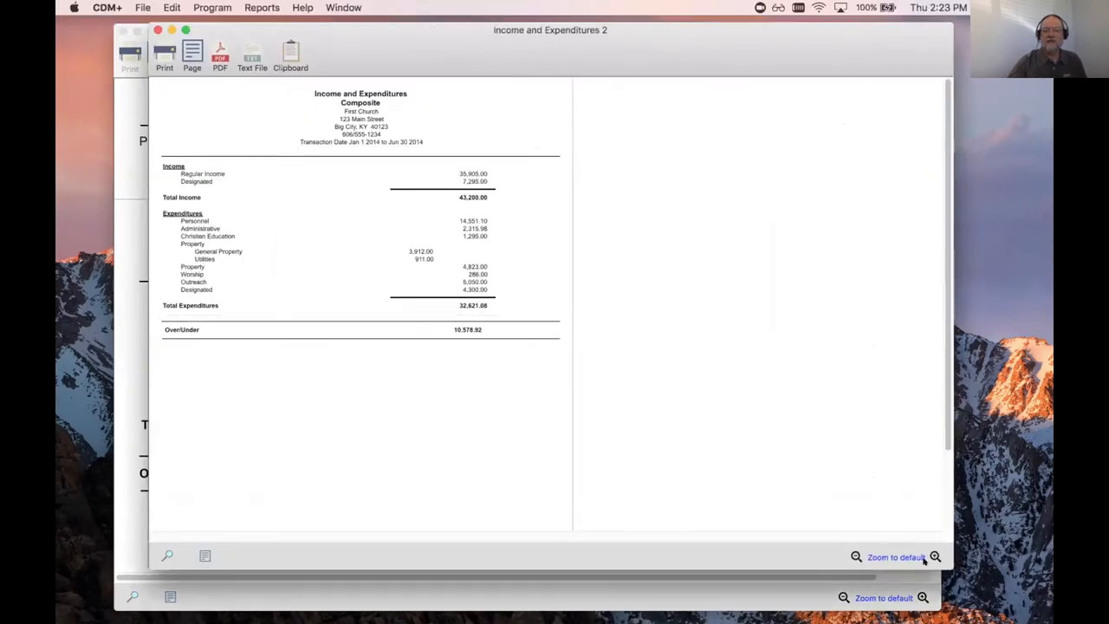
# Enlarge the composite Income and Expenditures report, highlight its Composite label, and close the report after reviewing it.
pyautogui.click(931, 557)
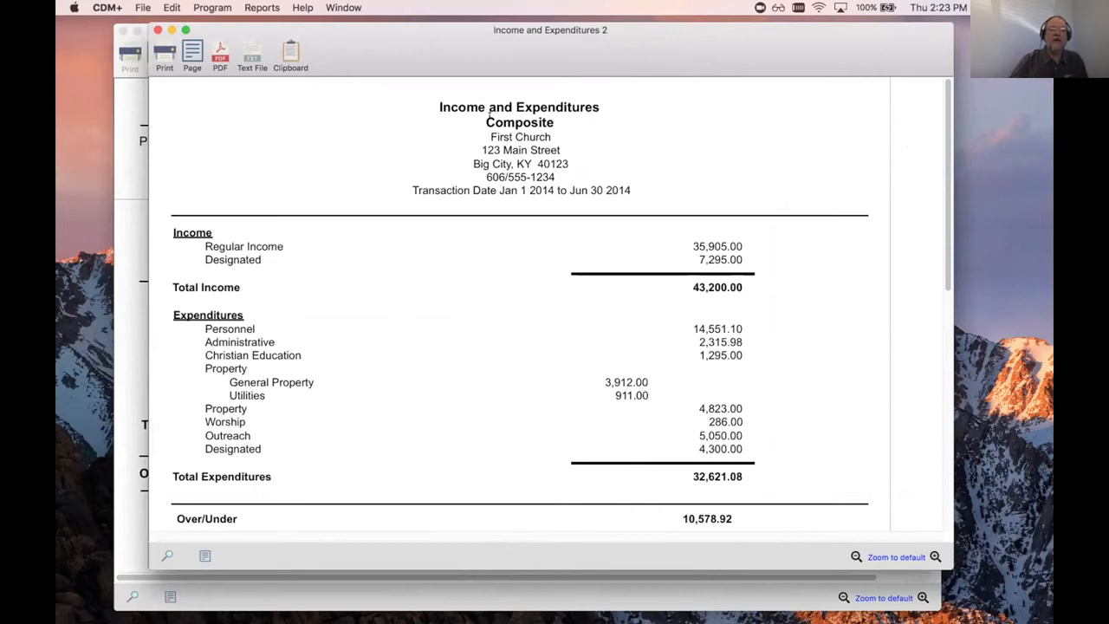
pyautogui.moveTo(485, 121); pyautogui.dragTo(550, 120)
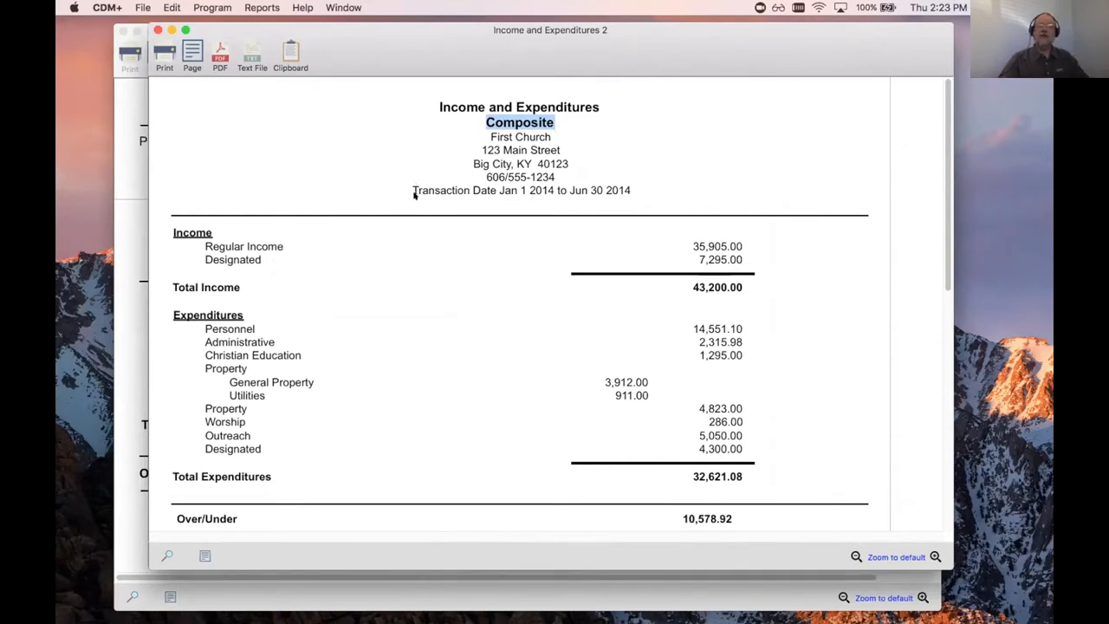
pyautogui.click(155, 29)
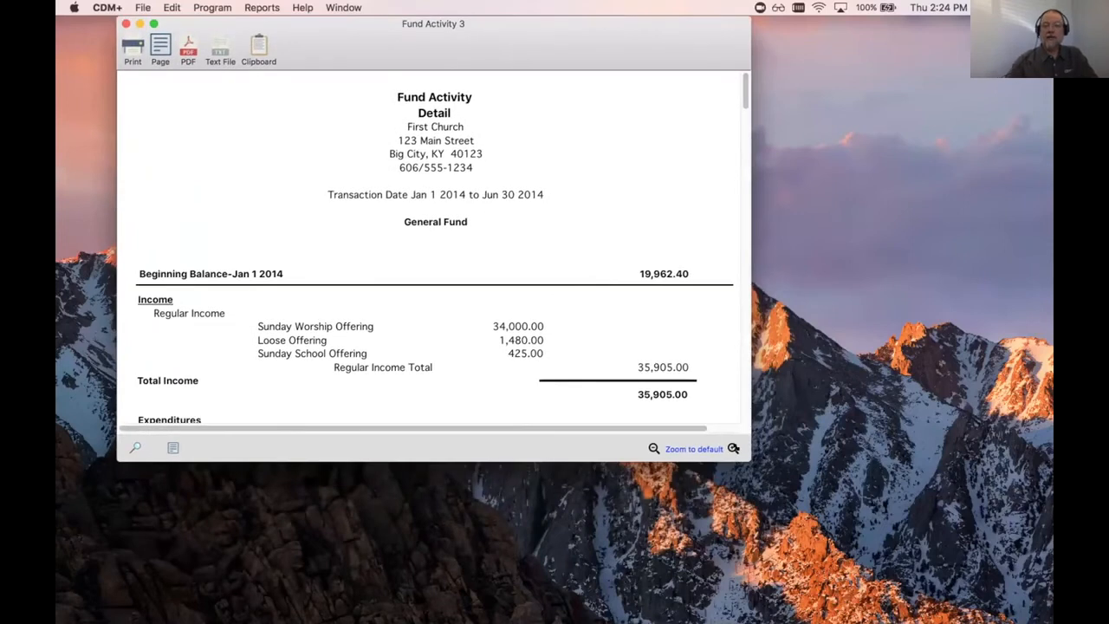
# Enlarge the Fund Activity detail report and its text, and highlight the General Fund heading.
pyautogui.moveTo(745, 457); pyautogui.dragTo(1011, 611)
pyautogui.click(994, 600)
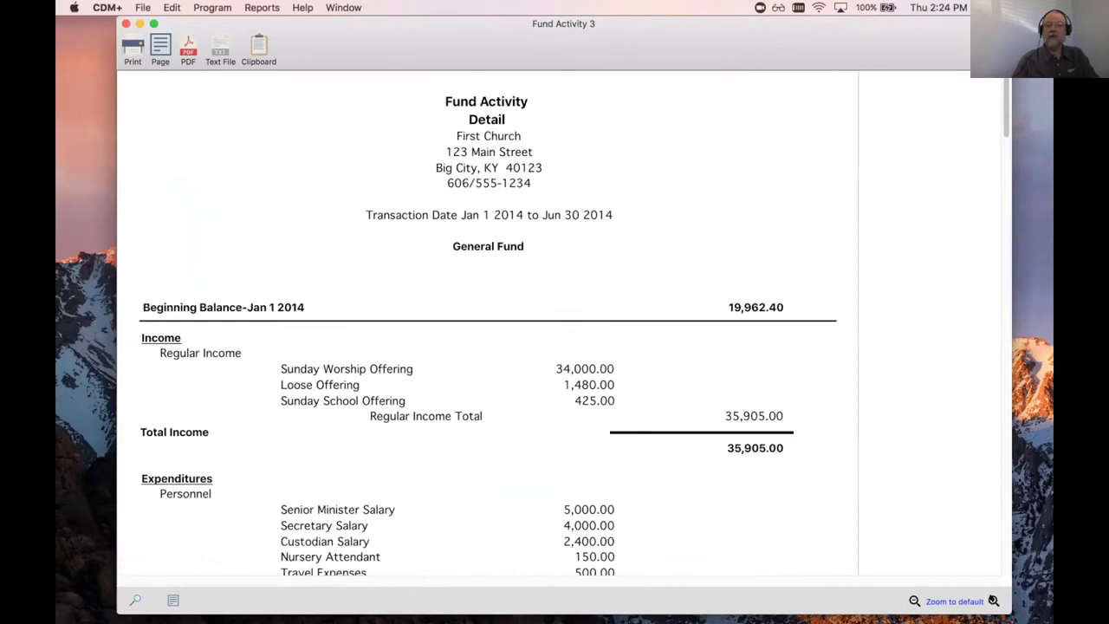
pyautogui.click(994, 599)
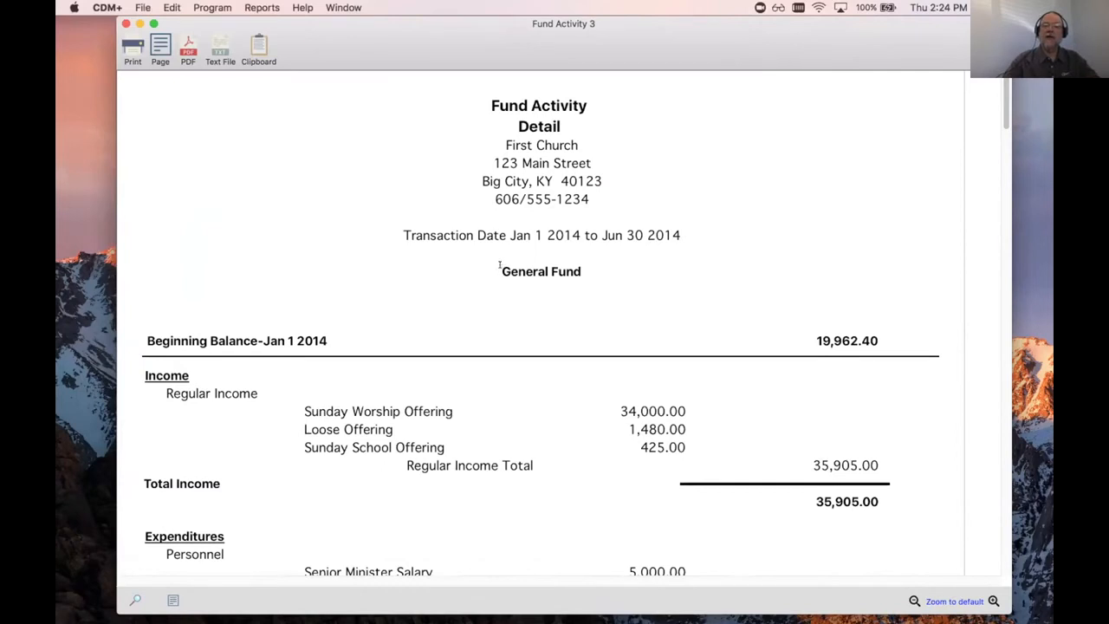
pyautogui.tripleClick(569, 266)
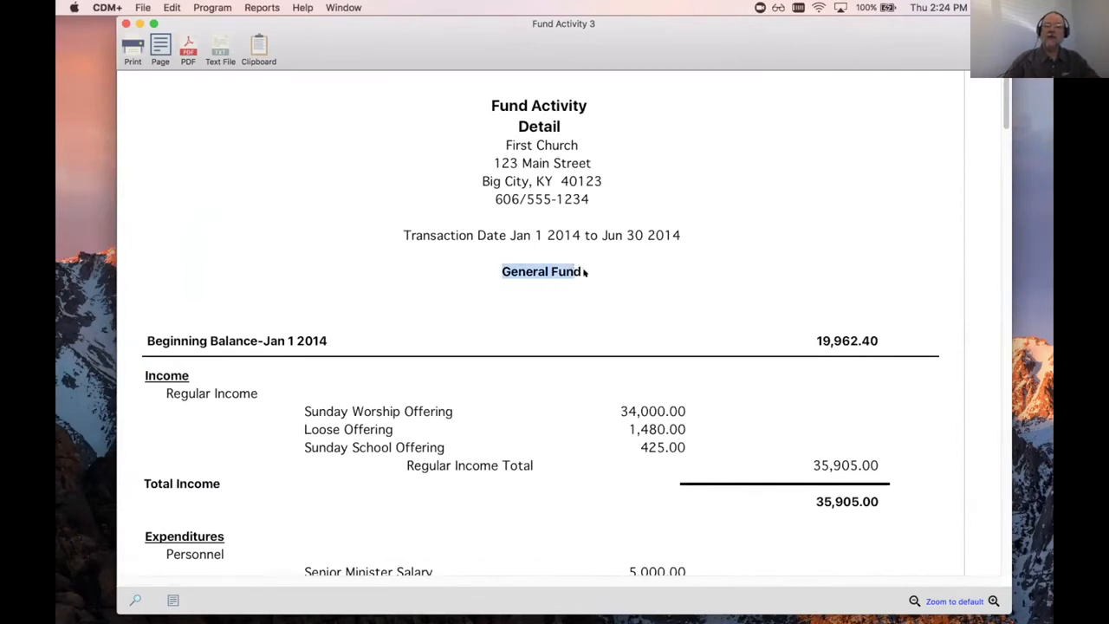
pyautogui.click(600, 197)
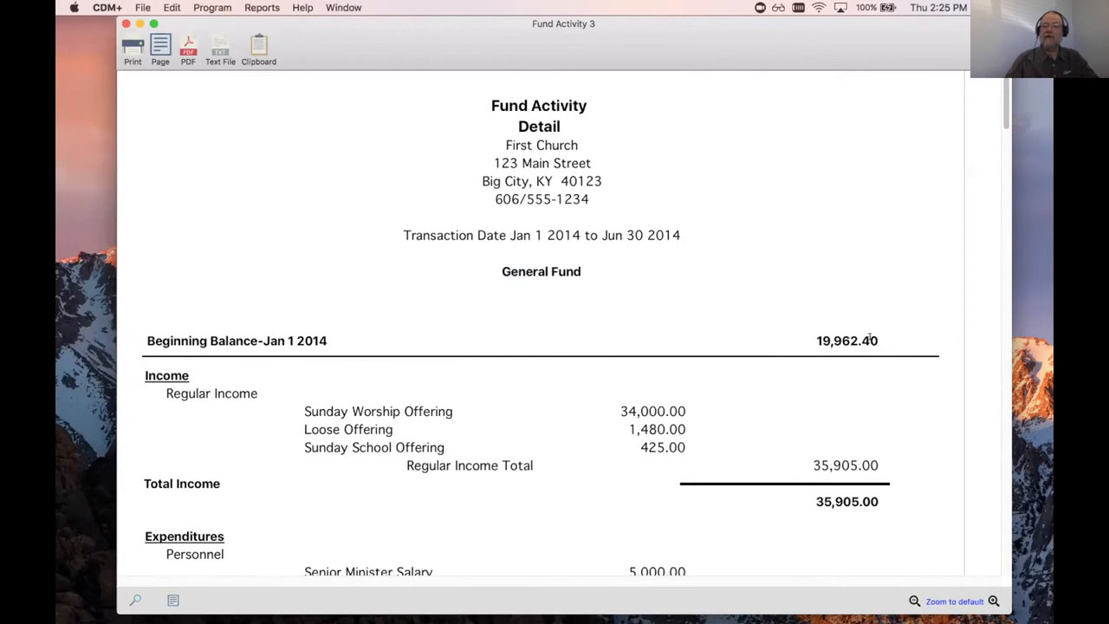
# Examine the General Fund's income and its expenditure categories from Personnel through Outreach, down to the ending balance.
pyautogui.scroll(-5, 528, 275)
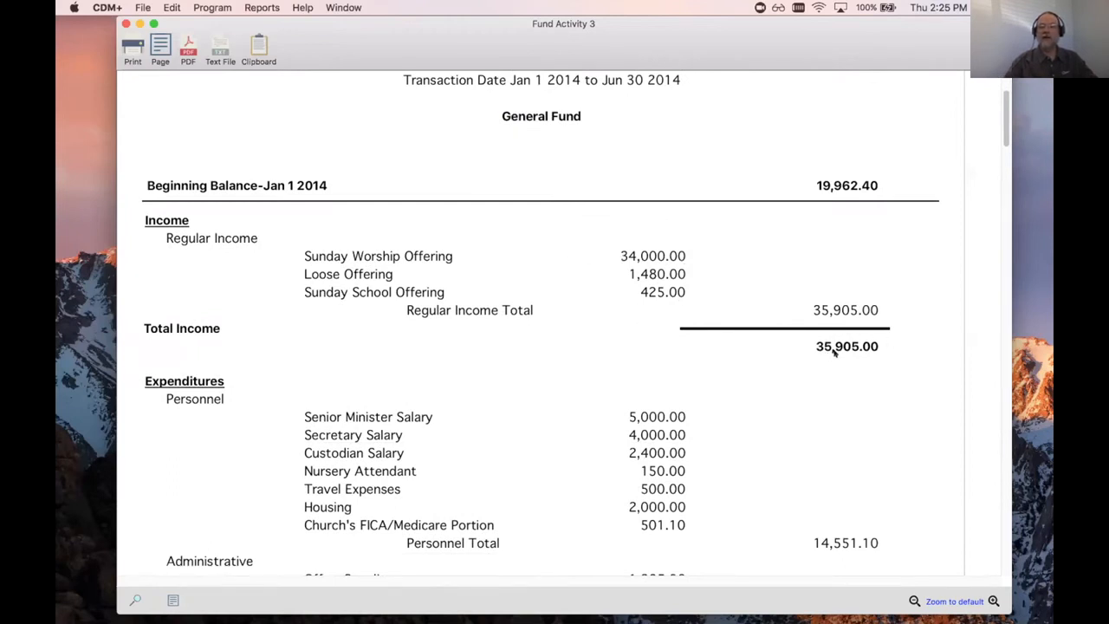
pyautogui.scroll(-3, 777, 352)
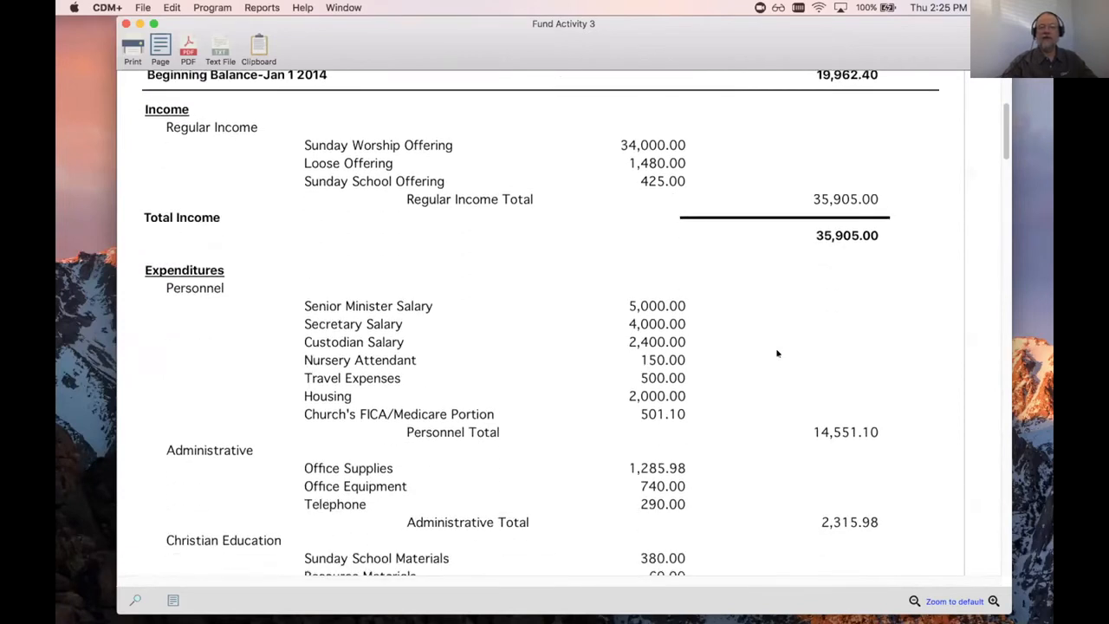
pyautogui.scroll(-2, 777, 353)
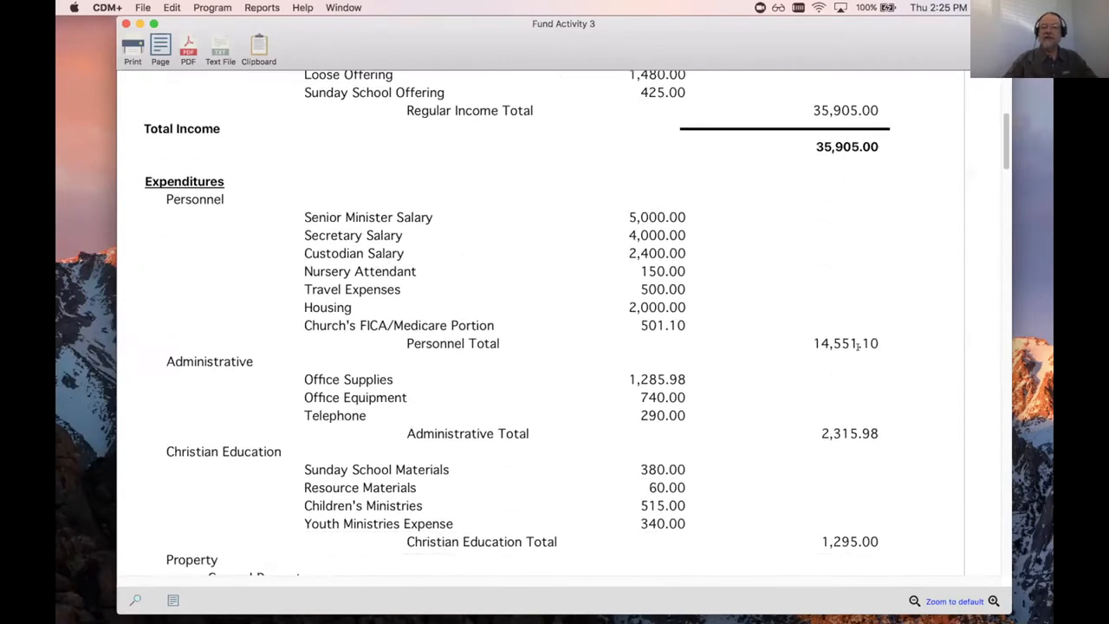
pyautogui.scroll(-2, 845, 426)
pyautogui.scroll(-8, 845, 427)
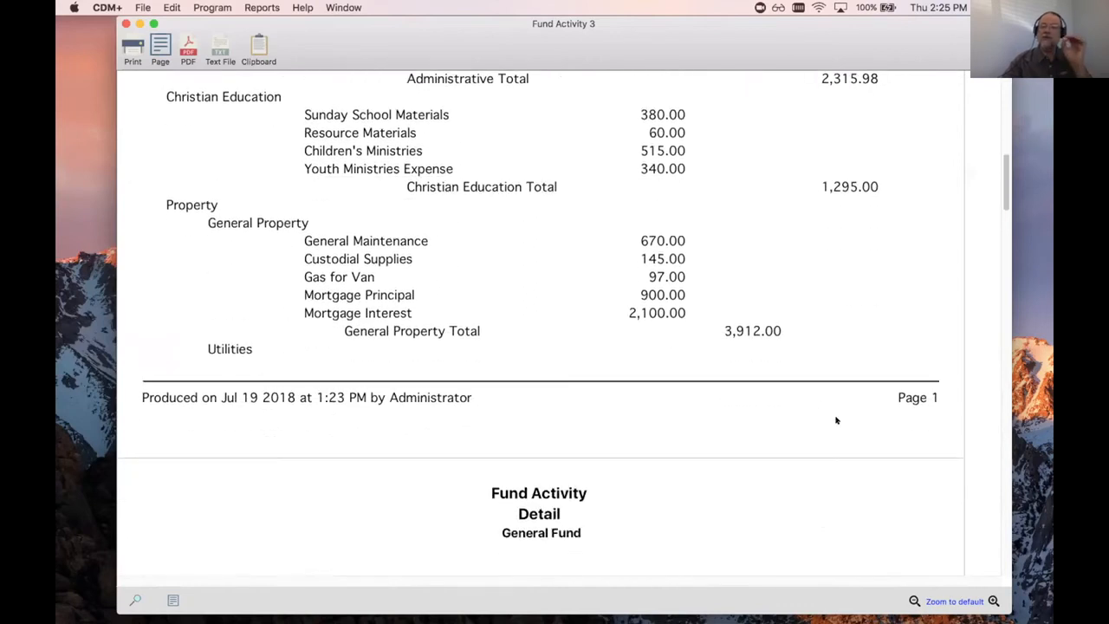
pyautogui.scroll(-12, 836, 419)
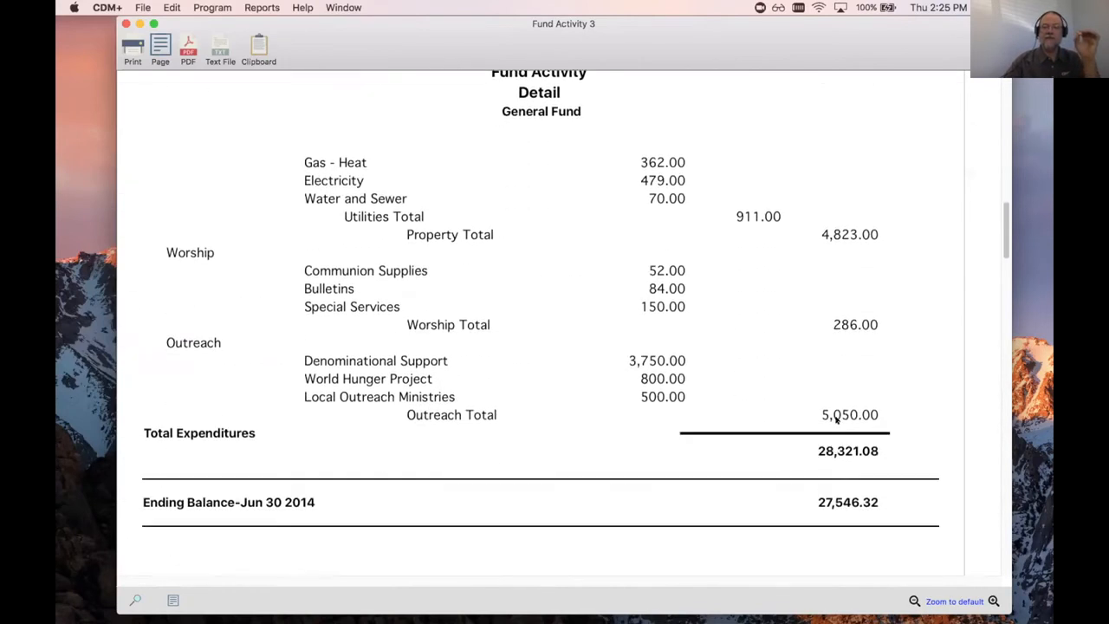
pyautogui.scroll(-2, 836, 419)
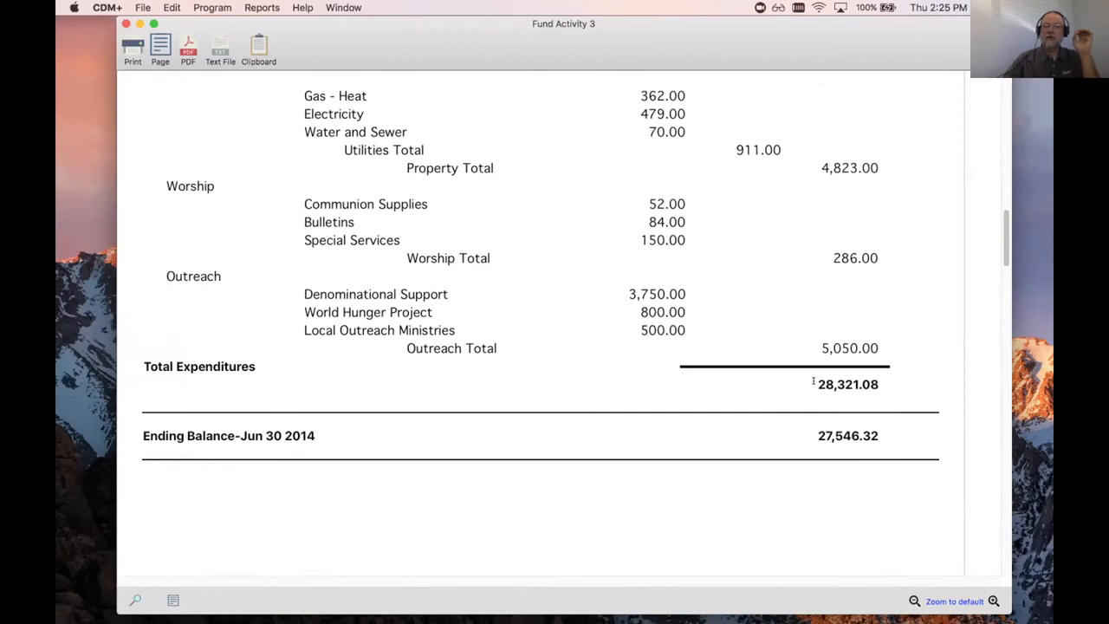
# Highlight the General Fund's Total Expenditures amount and its Ending Balance amount for Jun 30 2014.
pyautogui.moveTo(813, 381); pyautogui.dragTo(881, 385)
pyautogui.scroll(4, 881, 385)
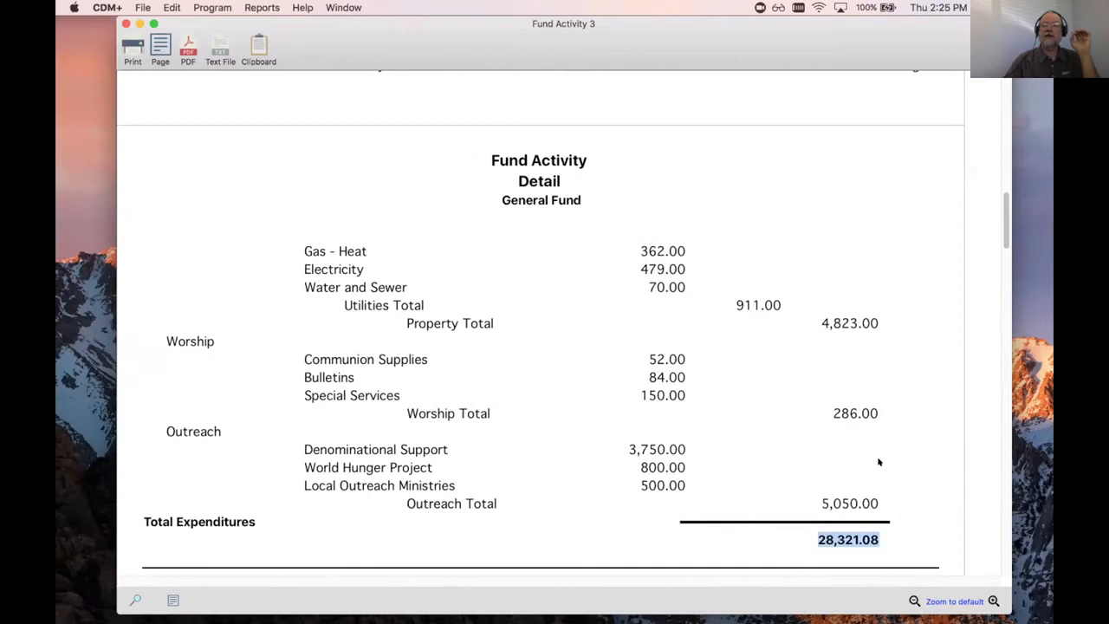
pyautogui.scroll(-2, 877, 437)
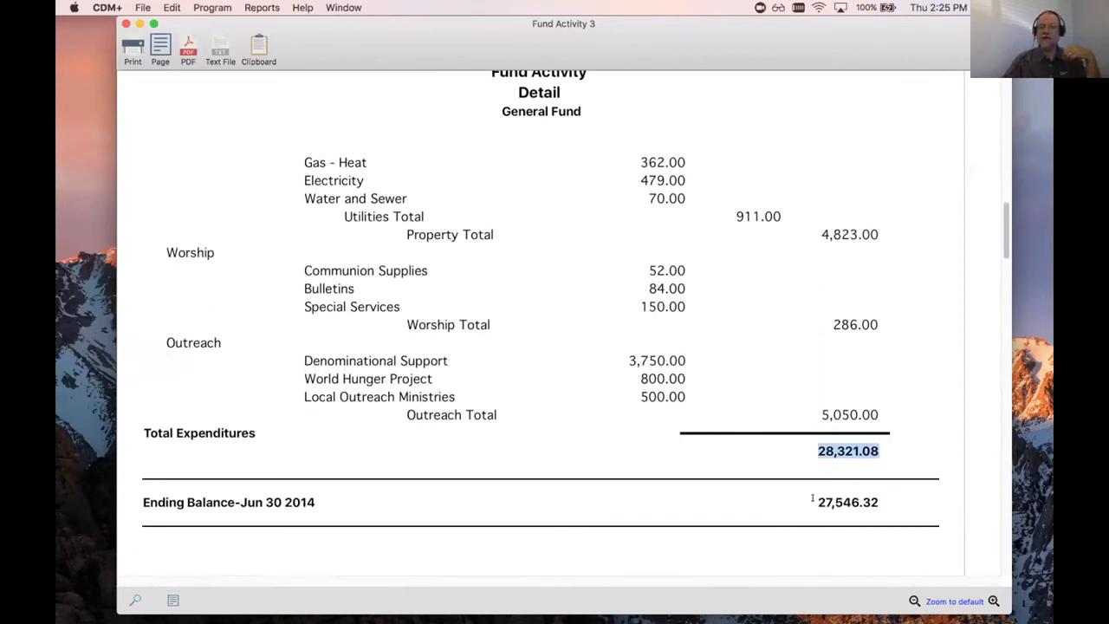
pyautogui.moveTo(815, 497); pyautogui.dragTo(880, 499)
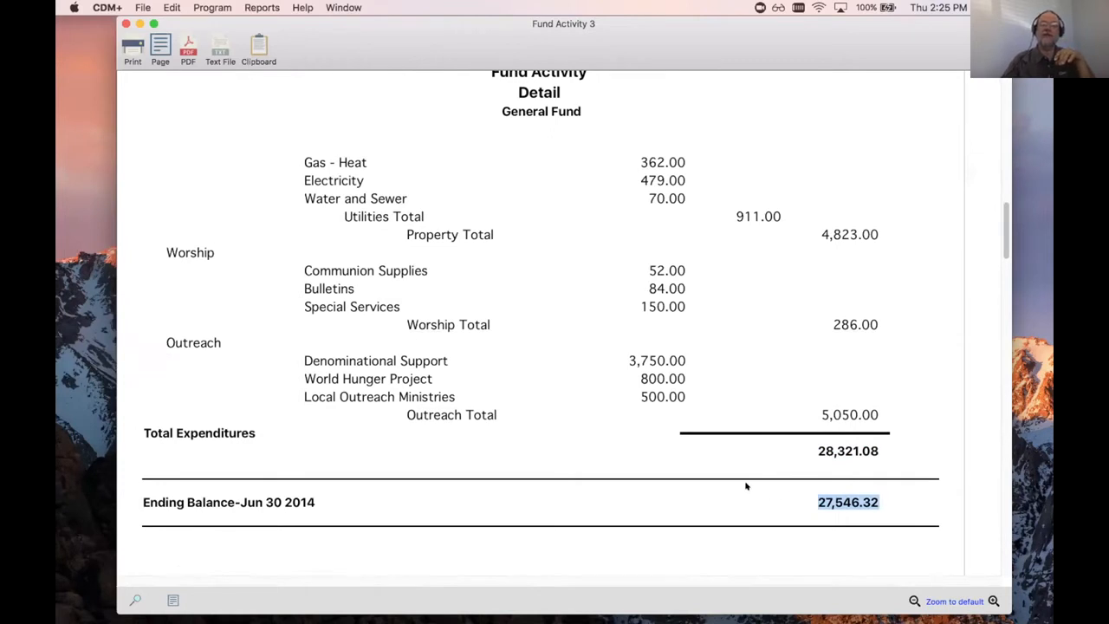
# Review the Building Fund and Missions Fund activity through the end of the report, and return toward its beginning.
pyautogui.scroll(-8, 745, 486)
pyautogui.scroll(-12, 745, 486)
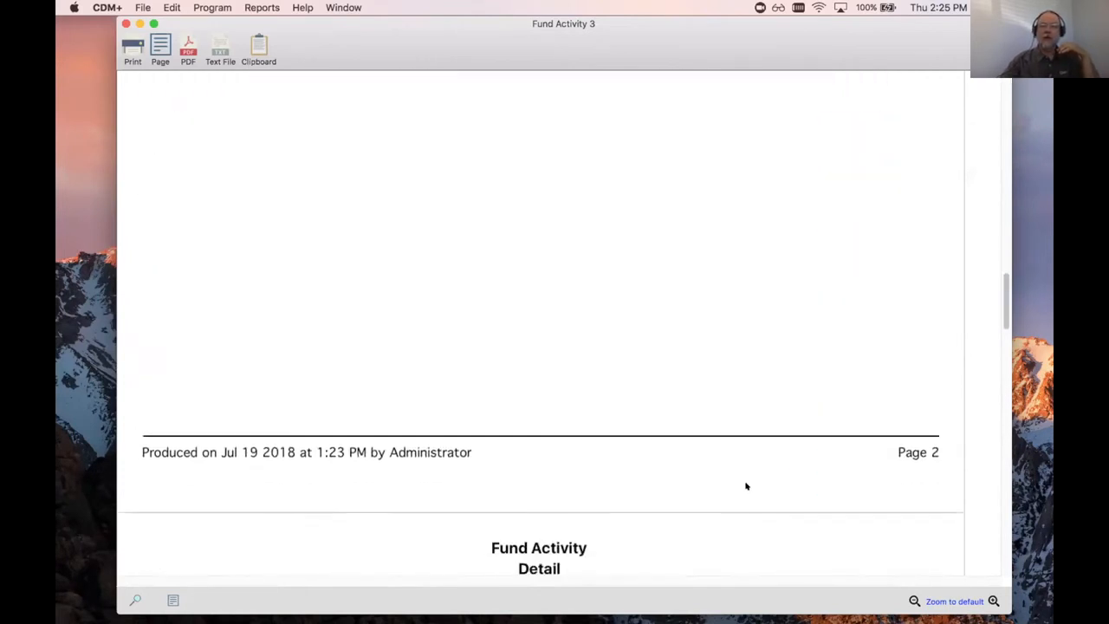
pyautogui.scroll(-7, 745, 486)
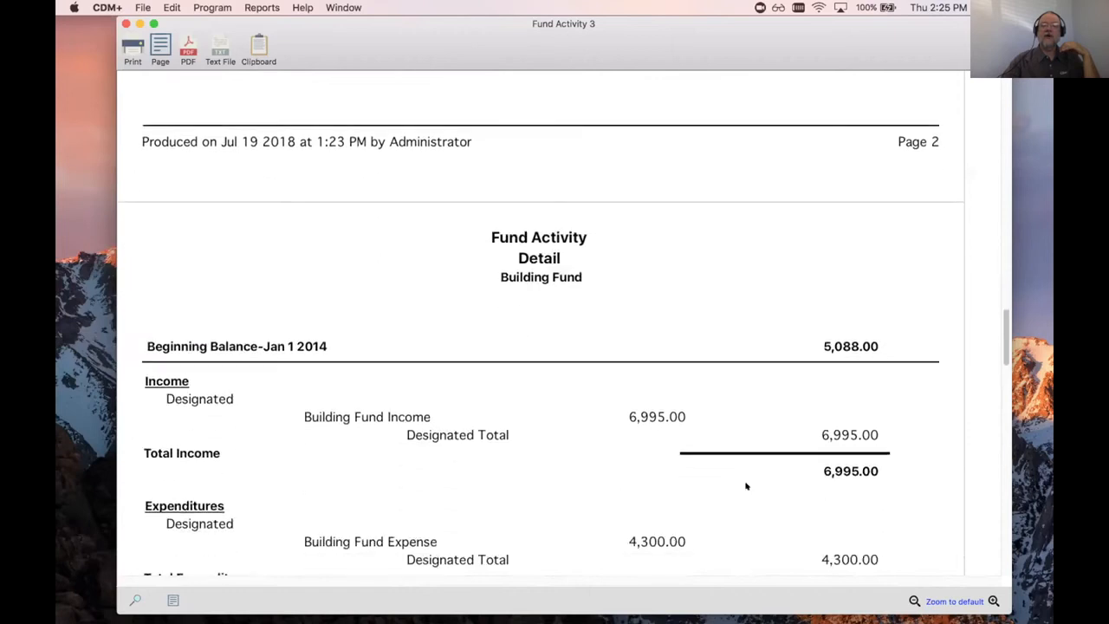
pyautogui.scroll(1, 746, 486)
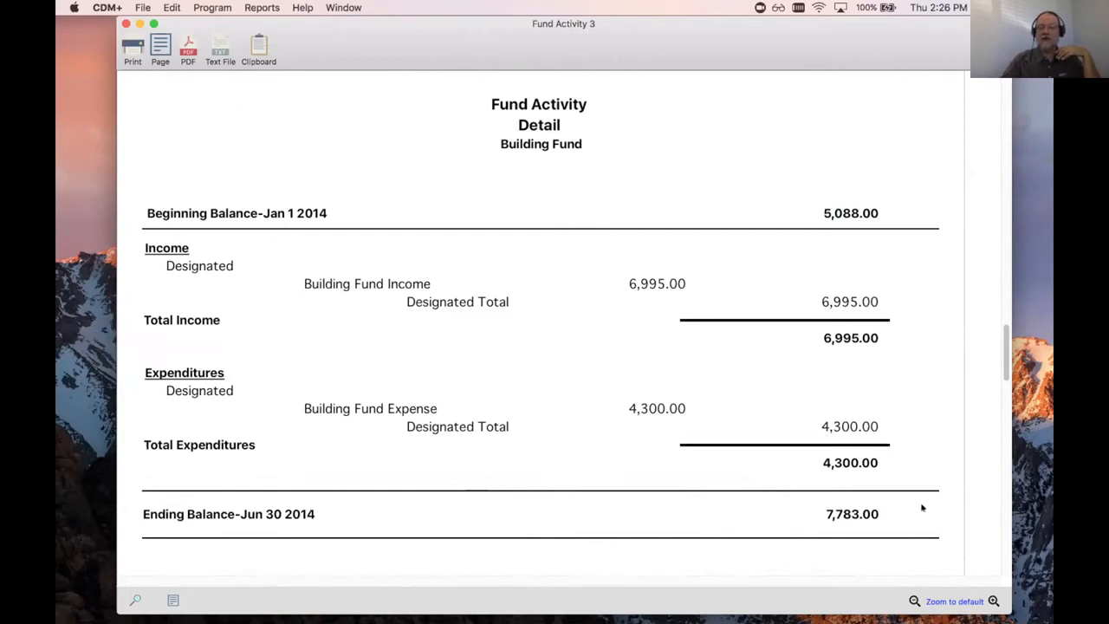
pyautogui.scroll(-10, 922, 508)
pyautogui.scroll(-10, 923, 508)
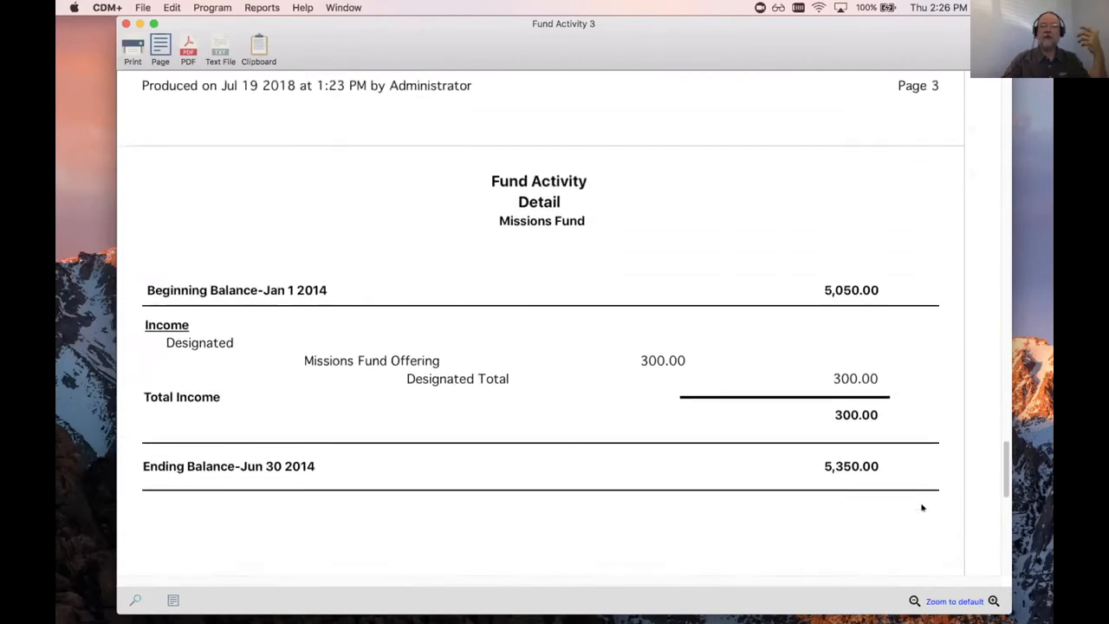
pyautogui.scroll(-1, 922, 508)
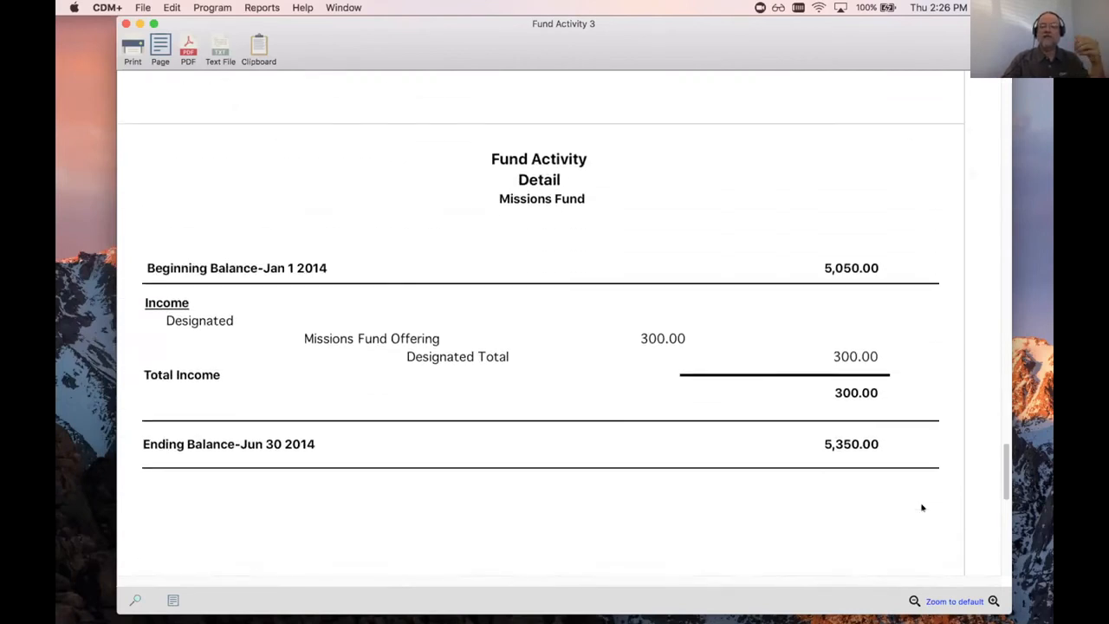
pyautogui.scroll(-5, 922, 508)
pyautogui.scroll(-12, 922, 508)
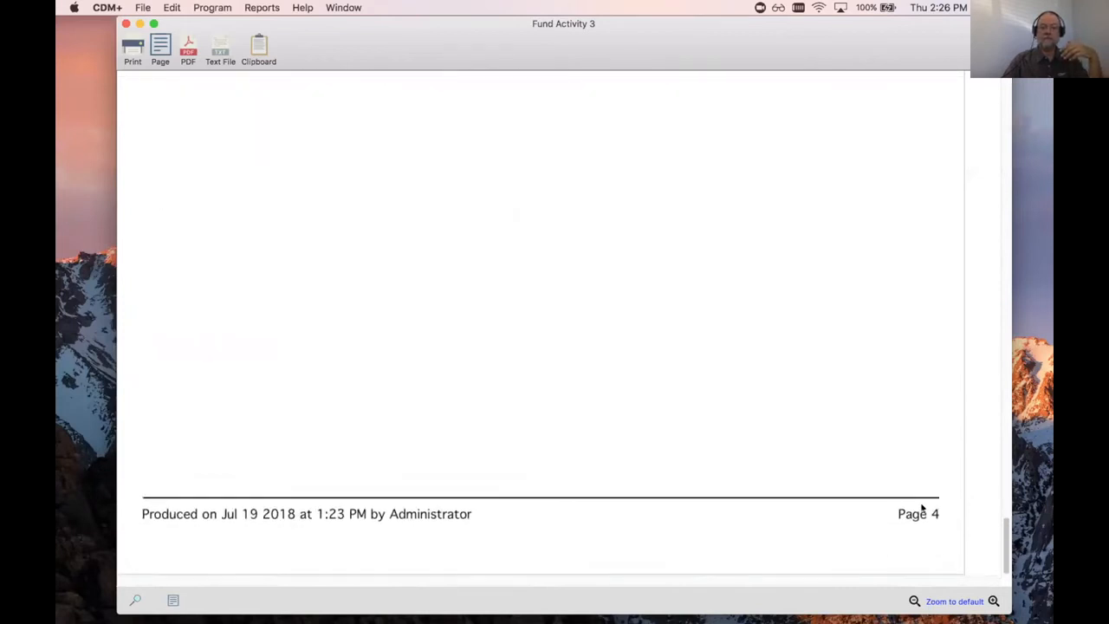
pyautogui.scroll(20, 922, 508)
# Bring the Chart of Accounts window to the middle of the screen and display its balance sheet accounts.
pyautogui.moveTo(492, 19); pyautogui.dragTo(428, 19)
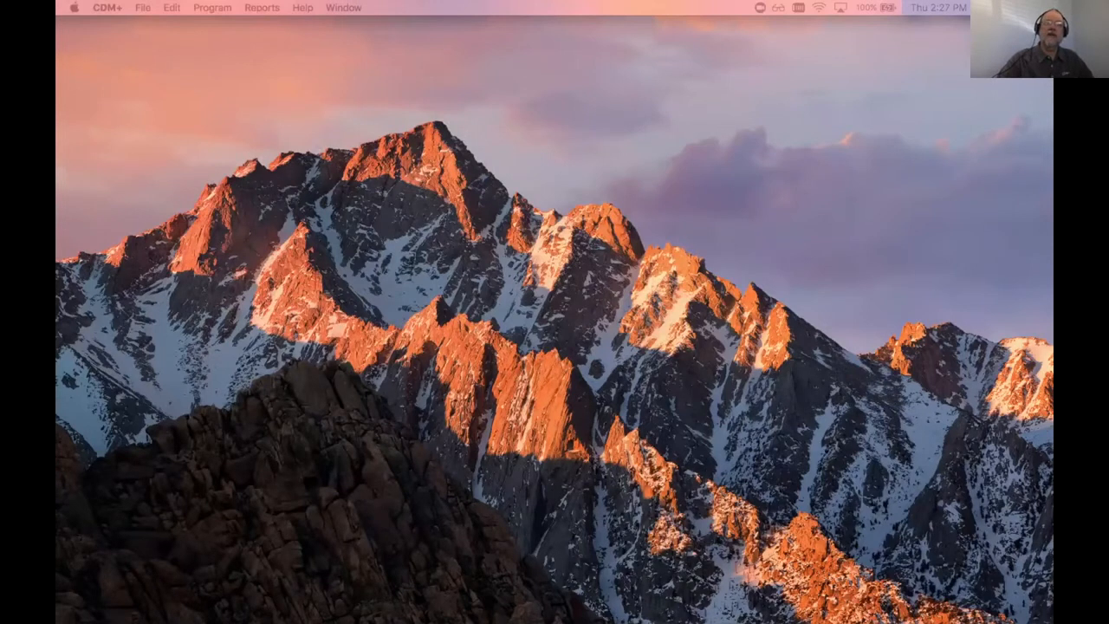
pyautogui.moveTo(3, 184); pyautogui.dragTo(590, 120)
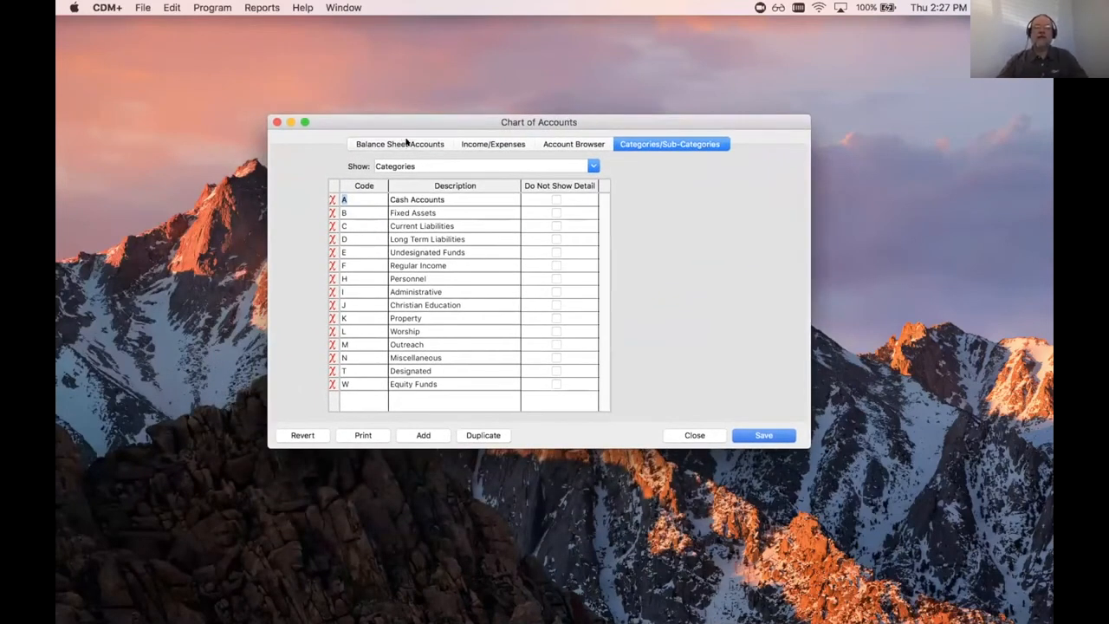
pyautogui.click(407, 144)
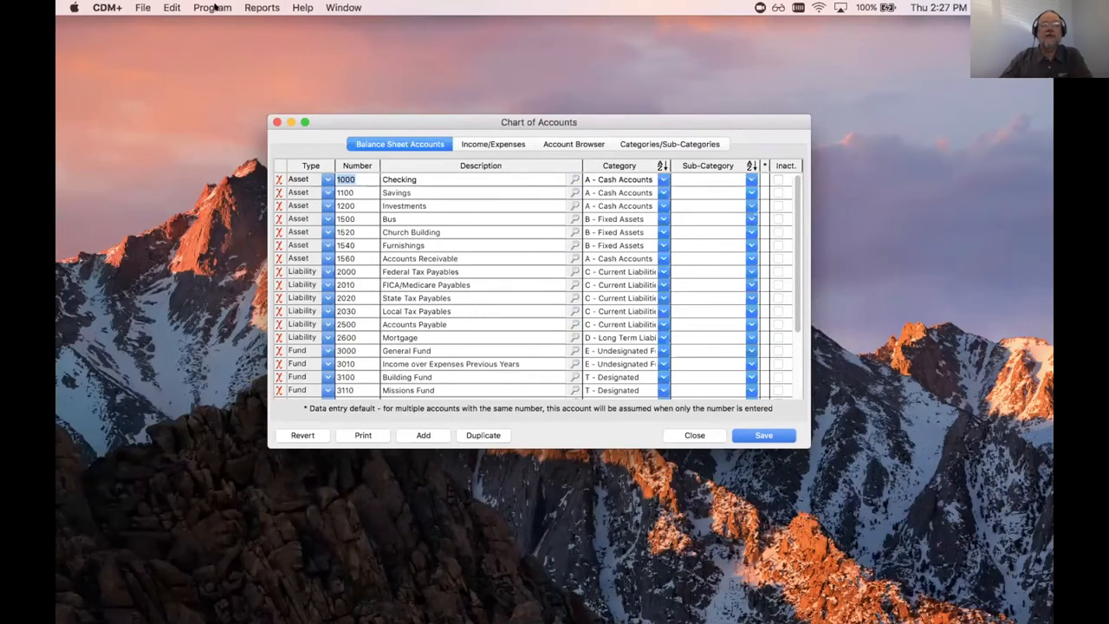
# Look up the accounting report groups and locate Chart of Accounts among the Ledger programs, returning to the open window.
pyautogui.click(248, 8)
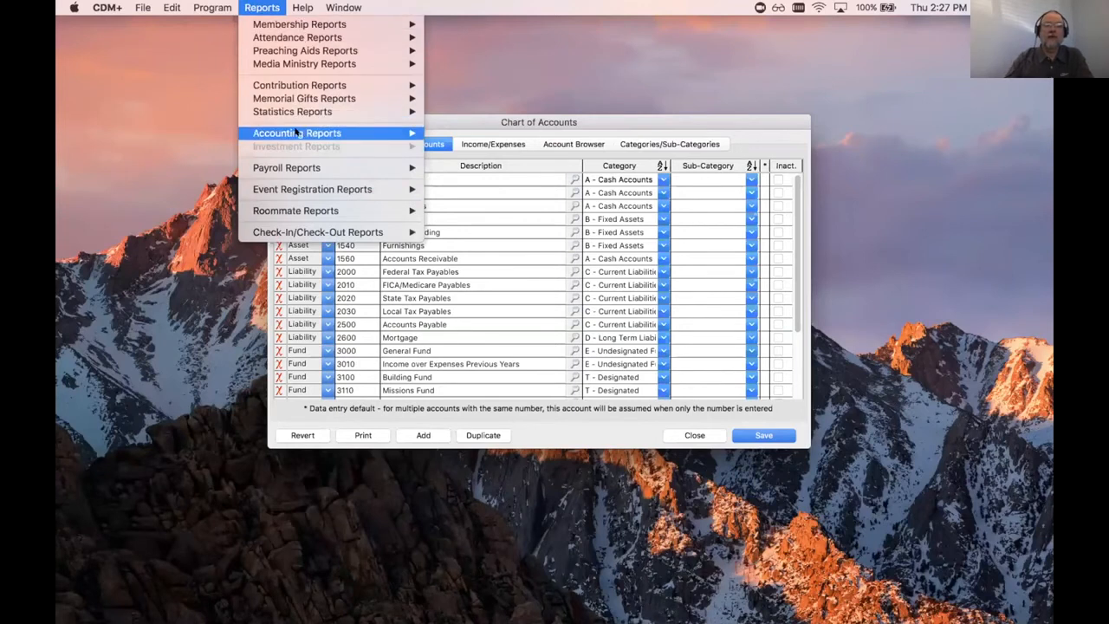
pyautogui.moveTo(296, 131)
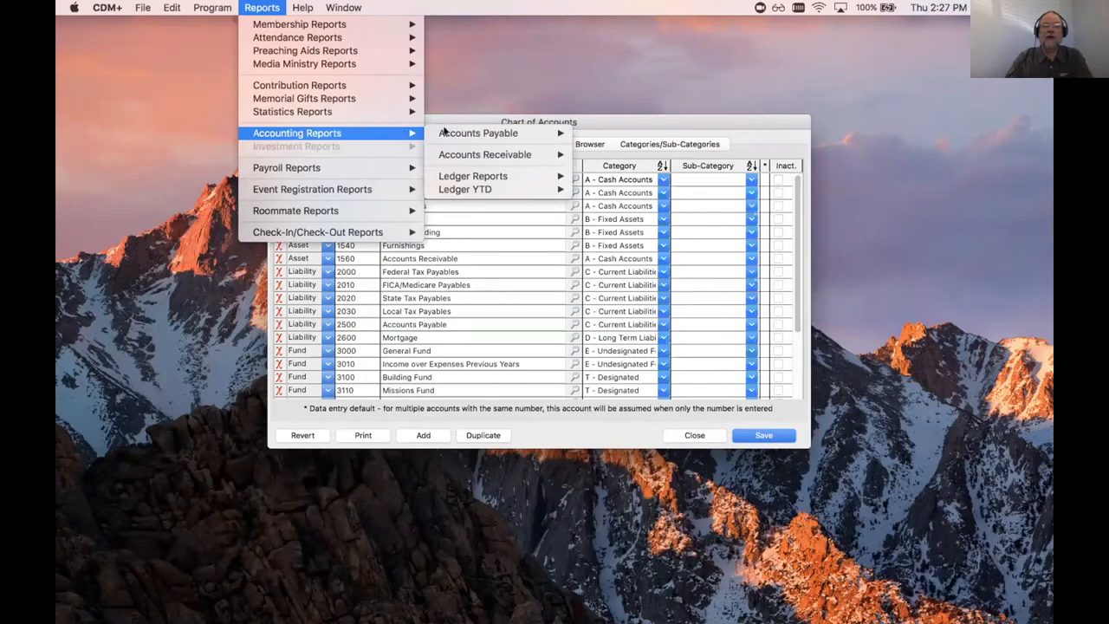
pyautogui.moveTo(472, 187)
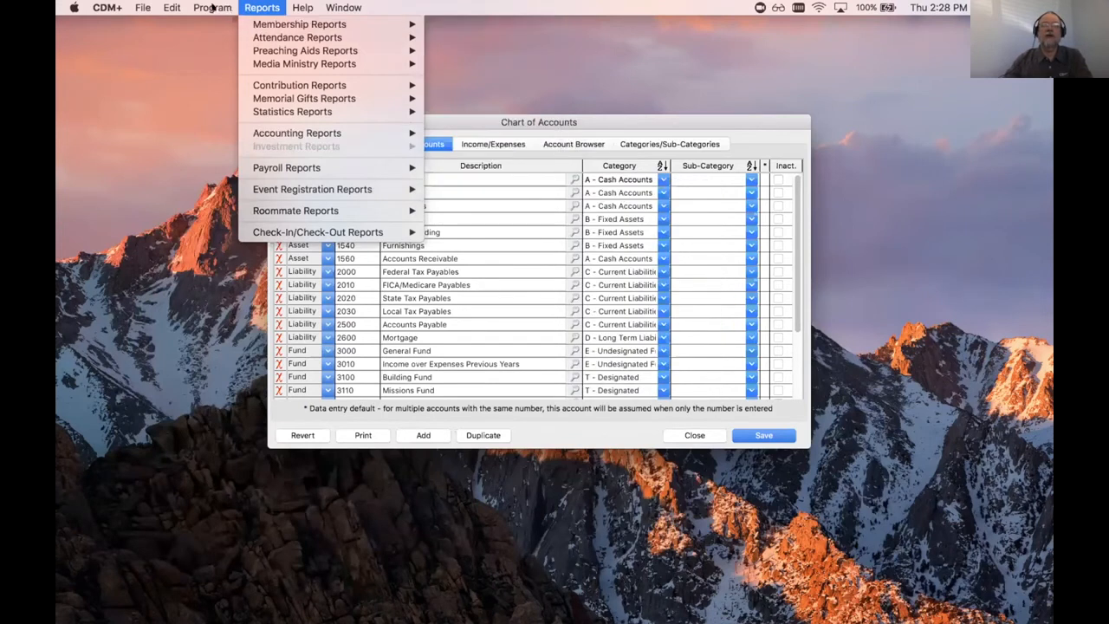
pyautogui.moveTo(208, 7)
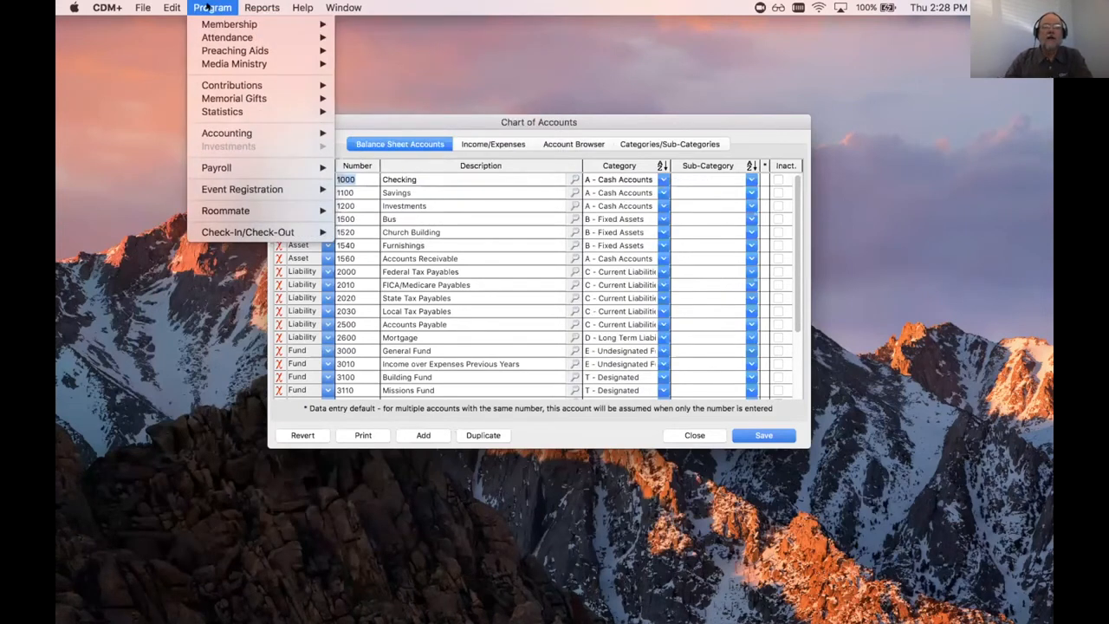
pyautogui.moveTo(229, 130)
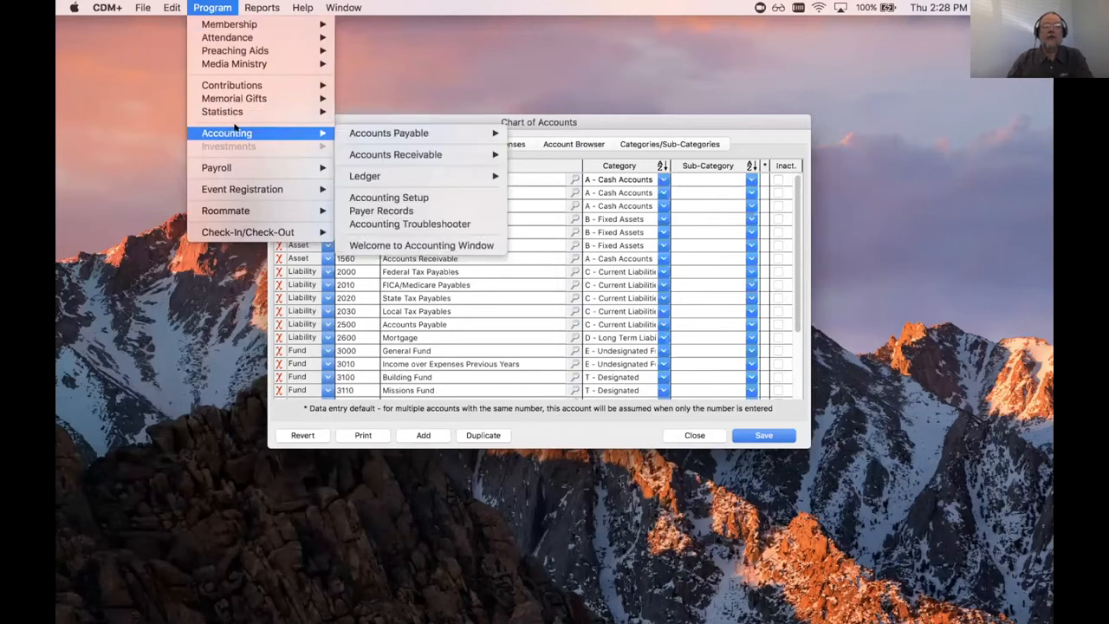
pyautogui.moveTo(417, 176)
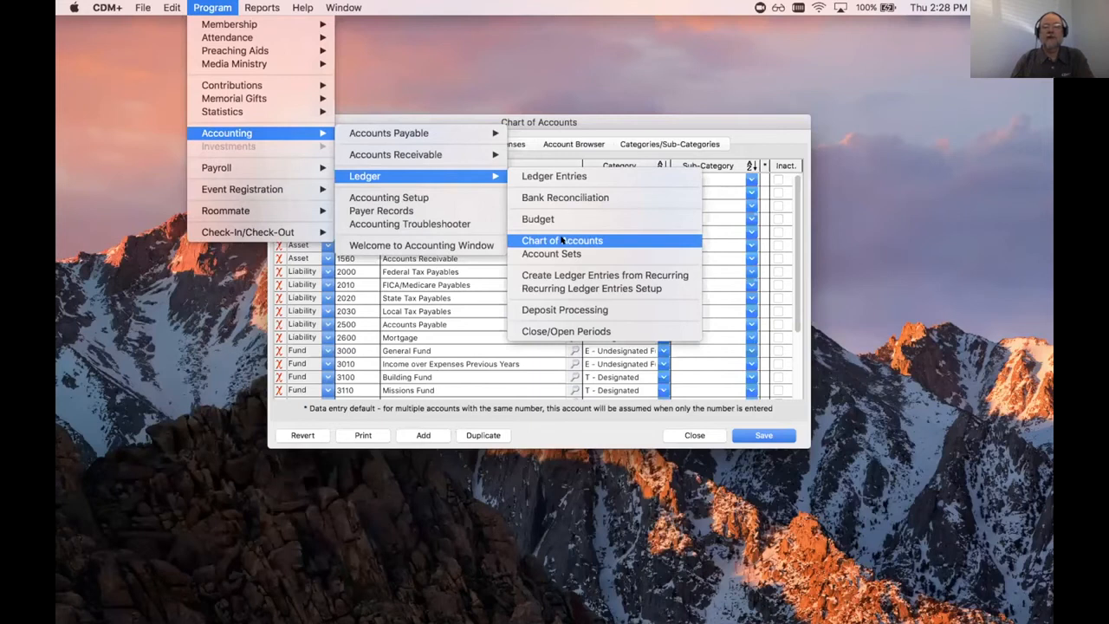
pyautogui.click(607, 124)
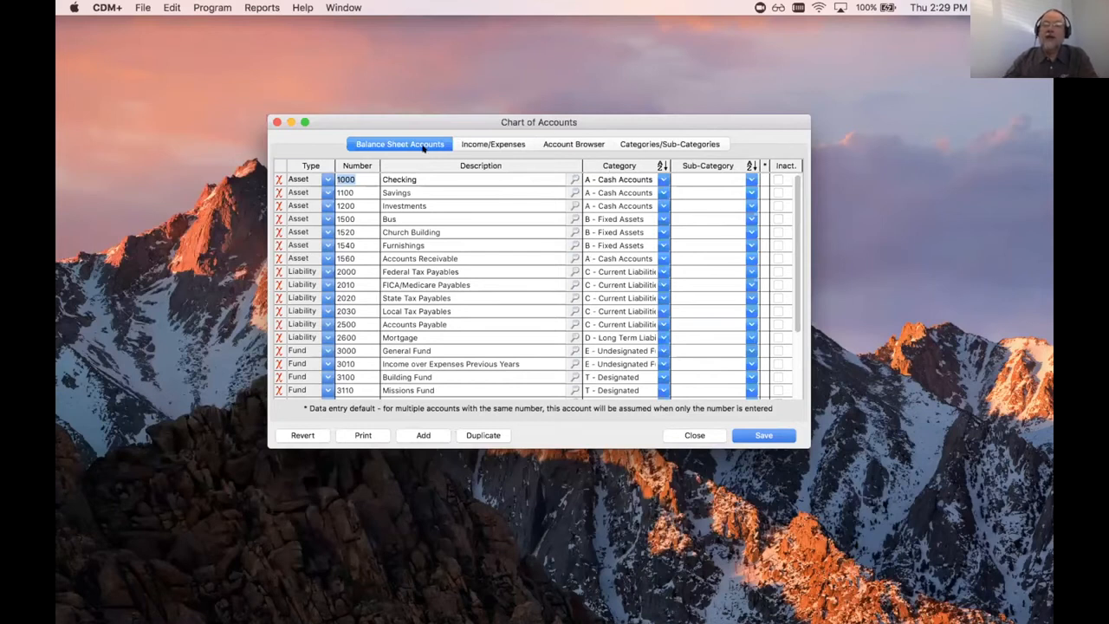
# Display the categories in the Chart of Accounts and switch the list to Sub-Categories.
pyautogui.click(638, 143)
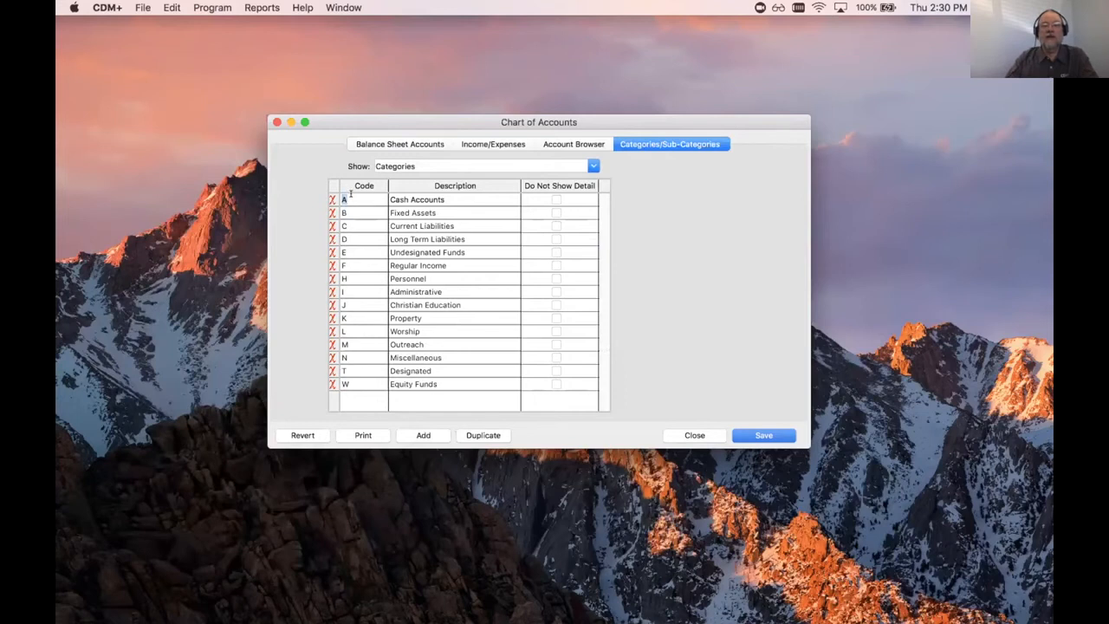
pyautogui.click(593, 166)
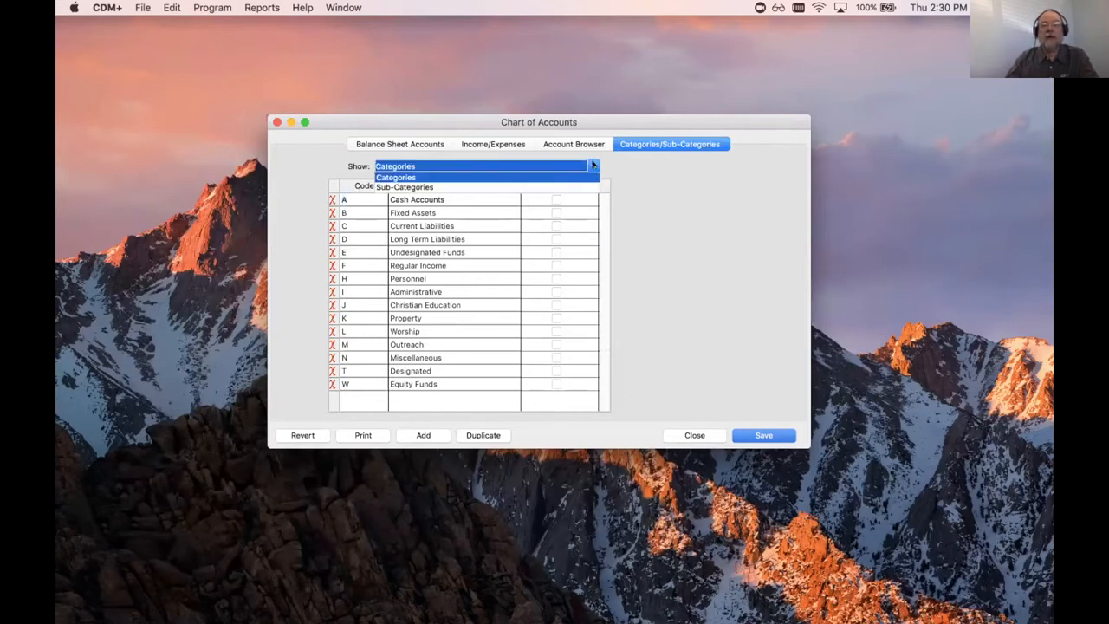
pyautogui.click(418, 186)
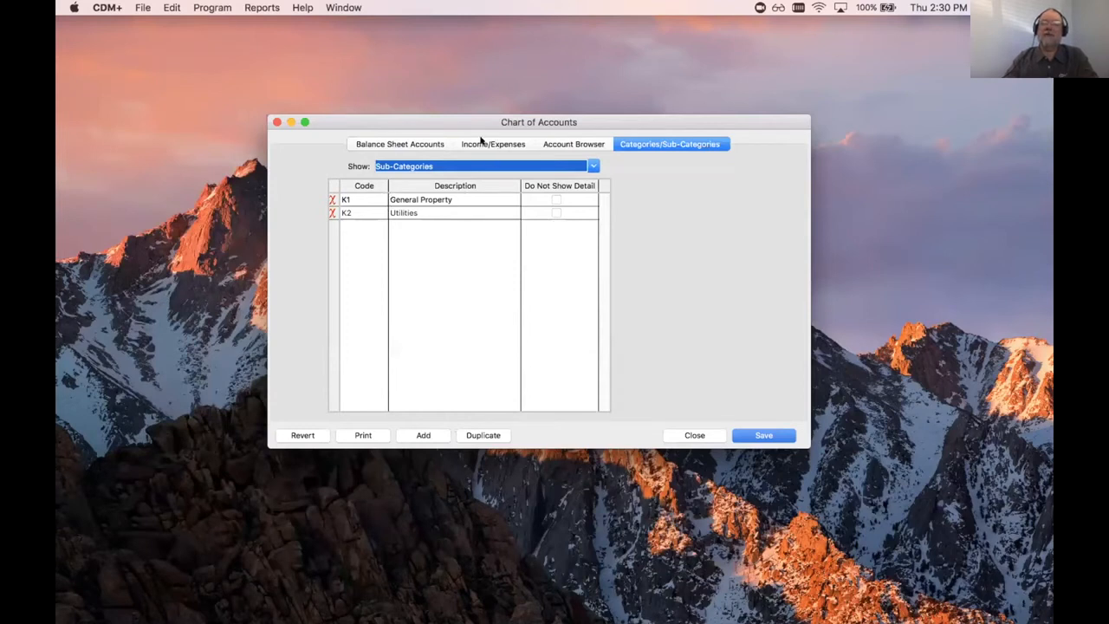
# Show the Categories list again and sort it by Code in ascending order.
pyautogui.click(592, 165)
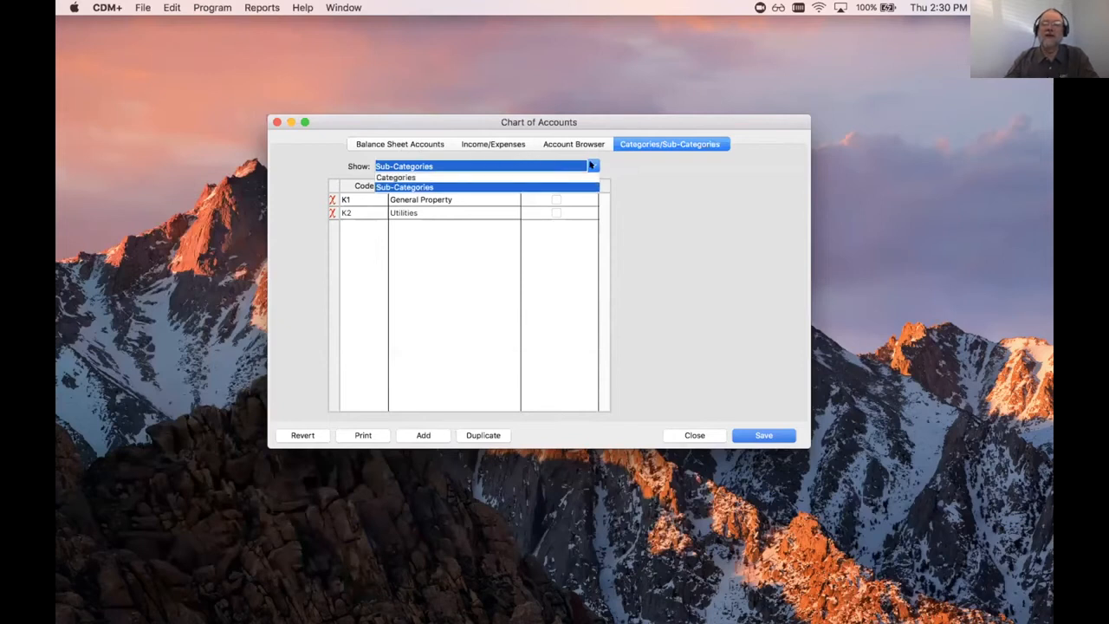
pyautogui.click(382, 177)
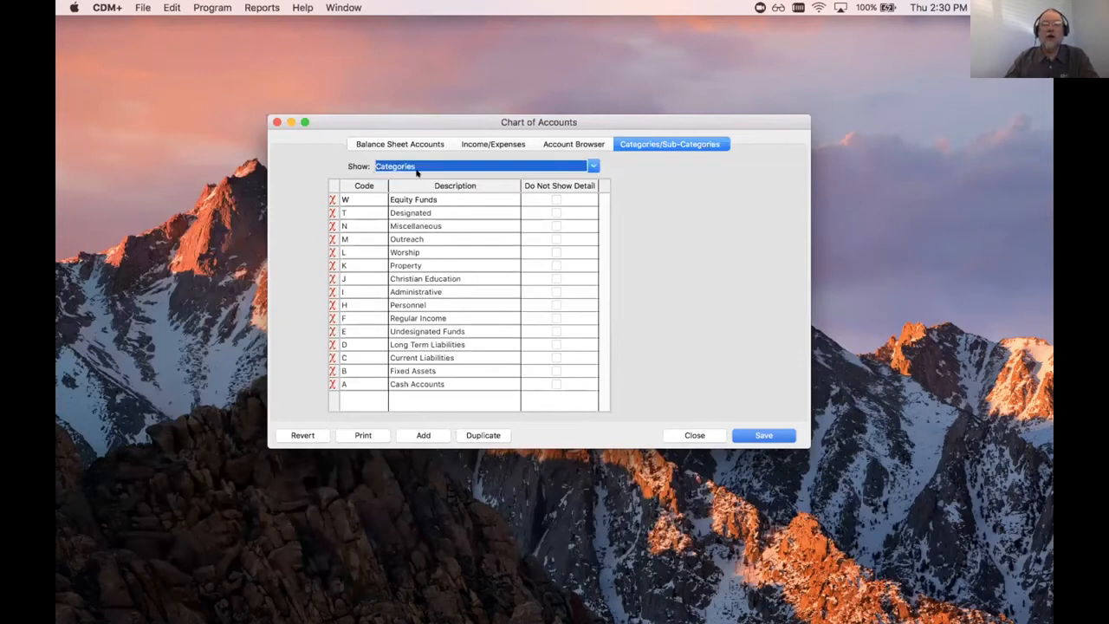
pyautogui.click(371, 185)
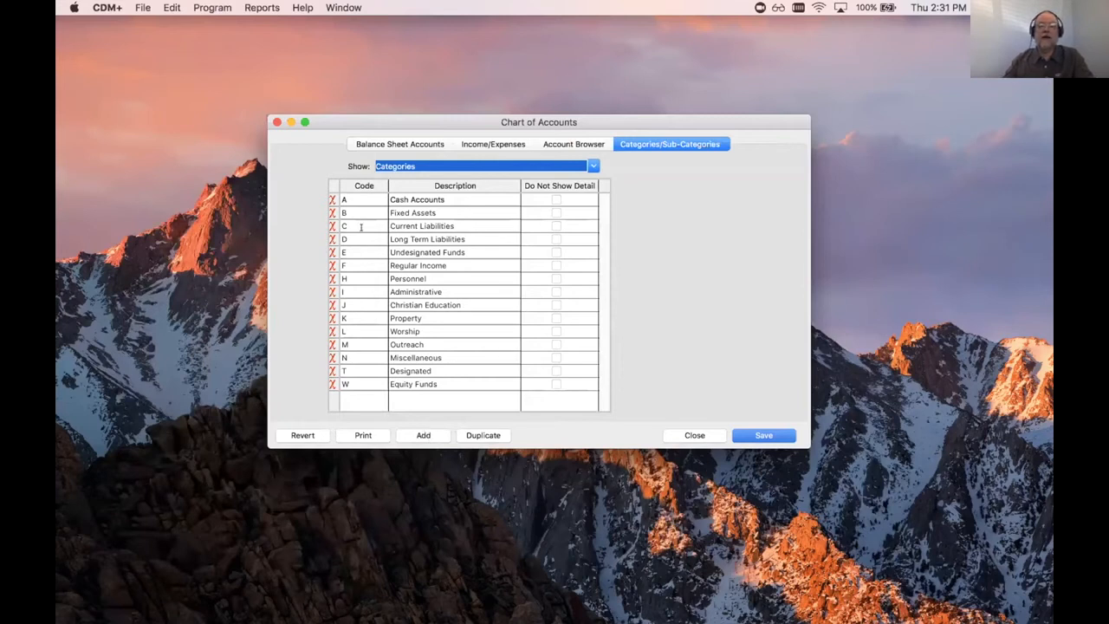
# Add a category with the description Short-Term Assets and the code A2.
pyautogui.click(424, 434)
pyautogui.click(413, 392)
pyautogui.write('Short-Term A')
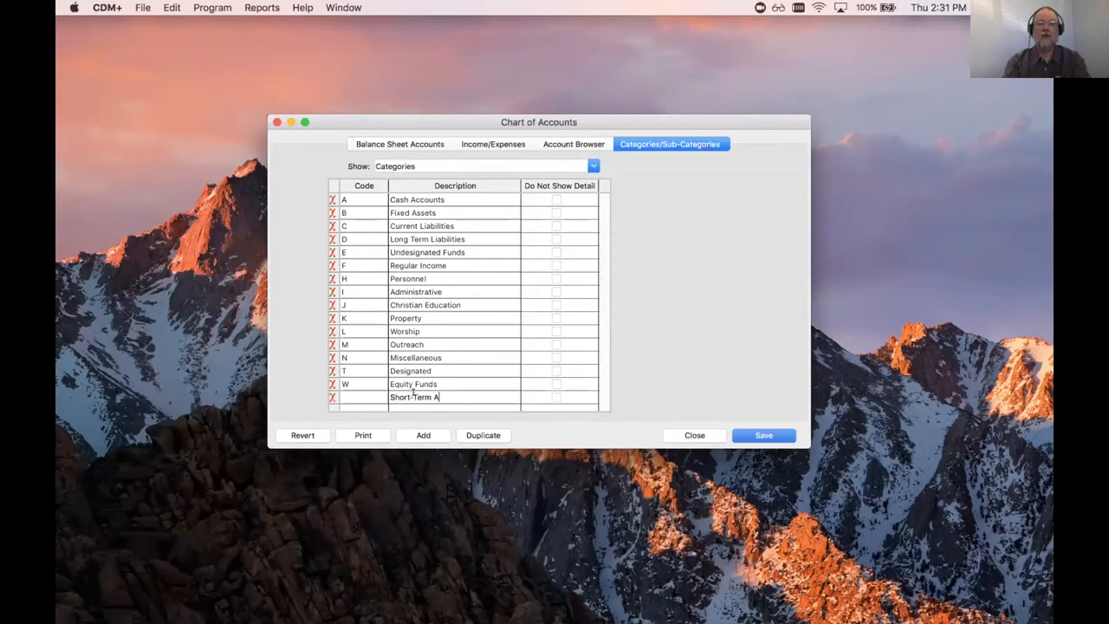
pyautogui.write('ssets')
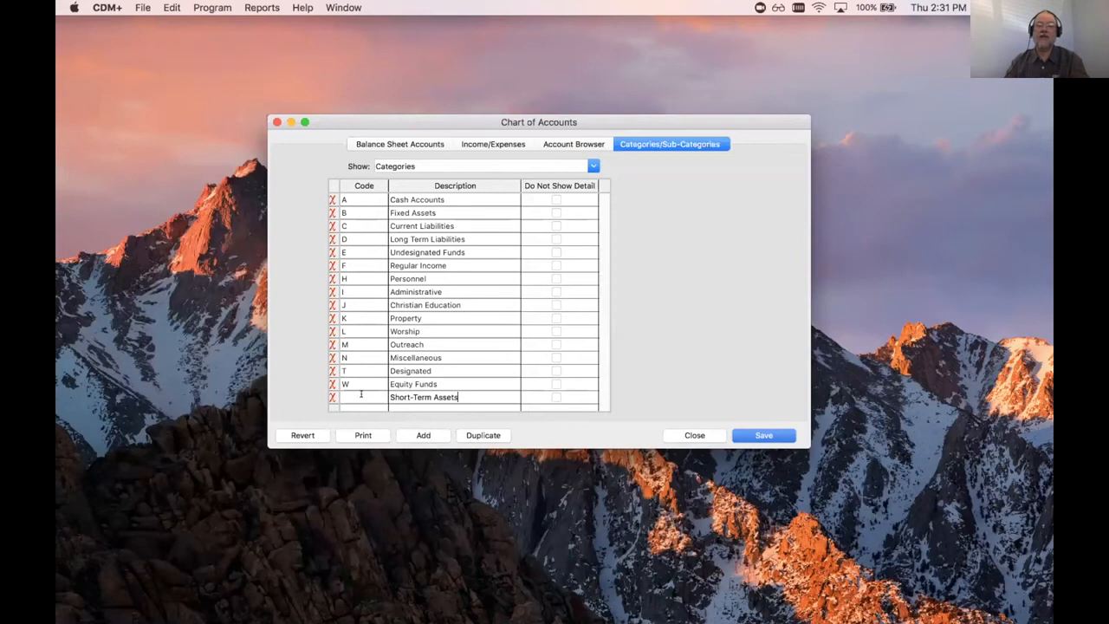
pyautogui.click(362, 396)
pyautogui.write('A2')
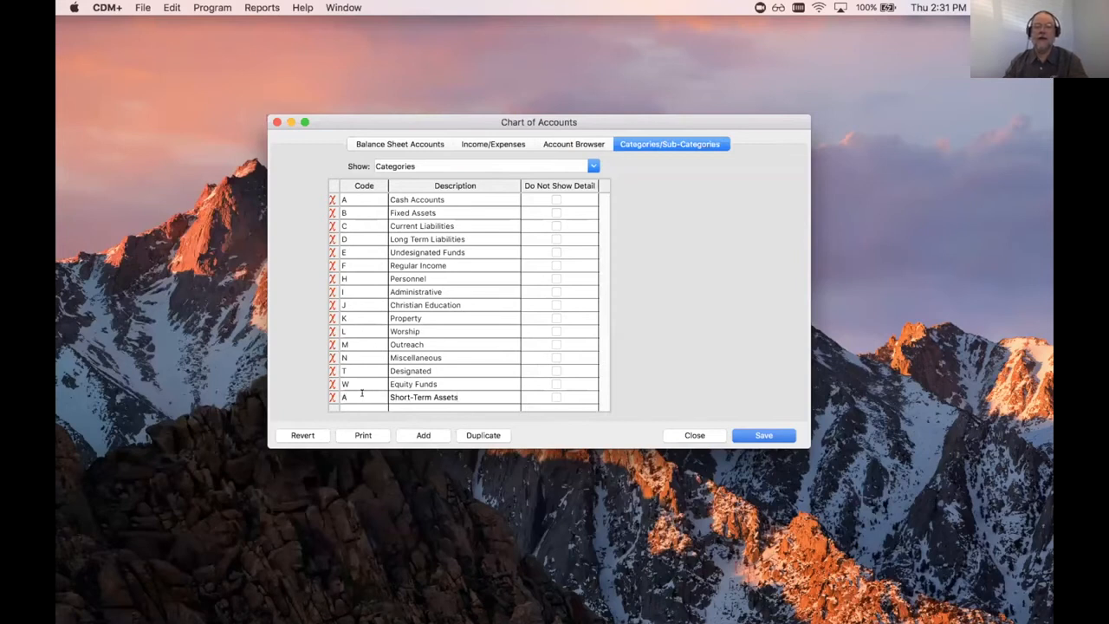
# Change the code of the Cash Accounts category to A1 and save the categories.
pyautogui.click(358, 196)
pyautogui.write('1')
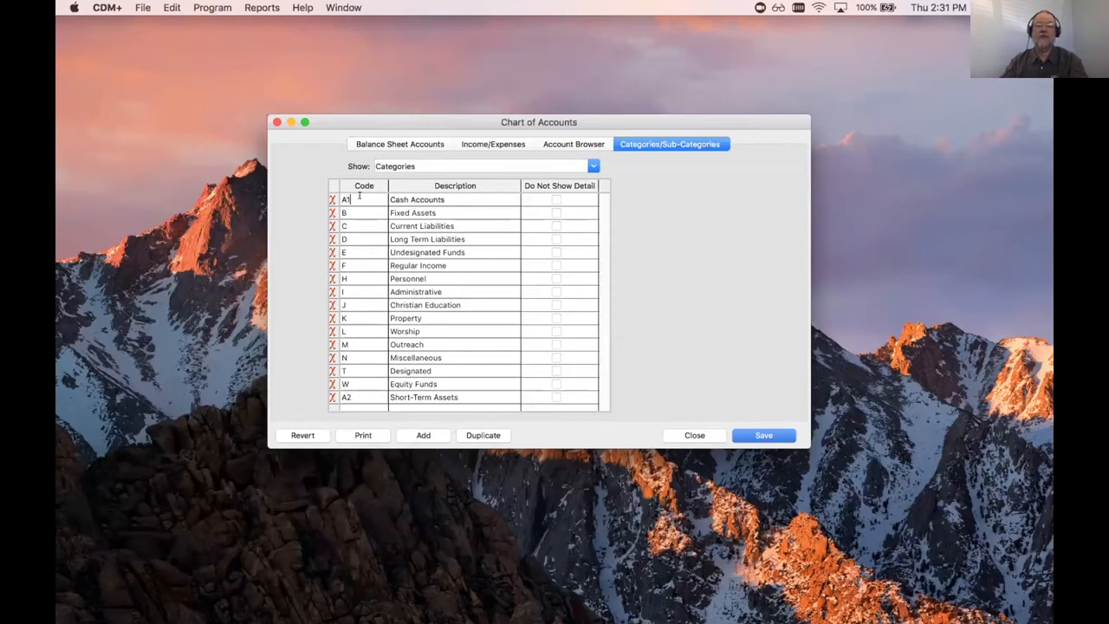
pyautogui.click(760, 433)
pyautogui.click(761, 432)
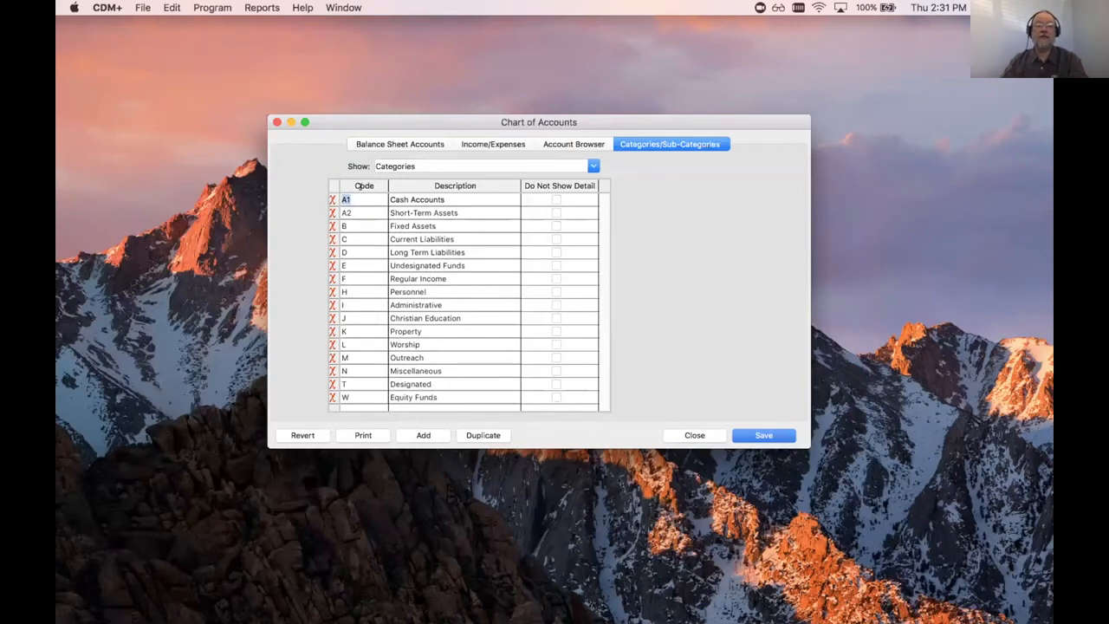
# Assign the Accounts Receivable balance sheet account to category A2 - Short-Term Assets and save the change.
pyautogui.click(384, 143)
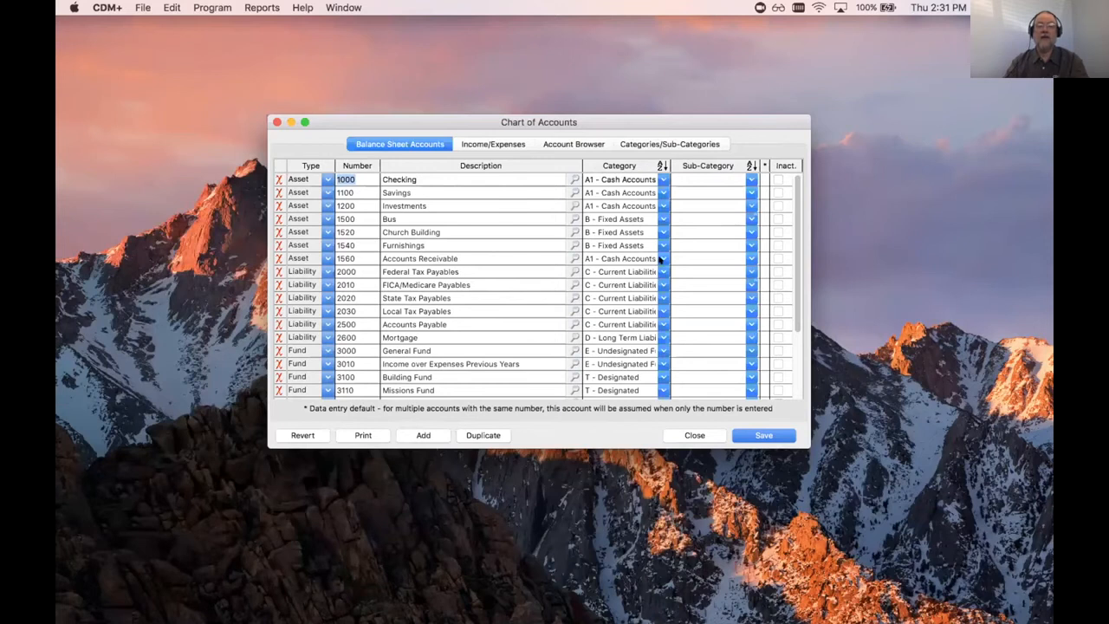
pyautogui.click(660, 259)
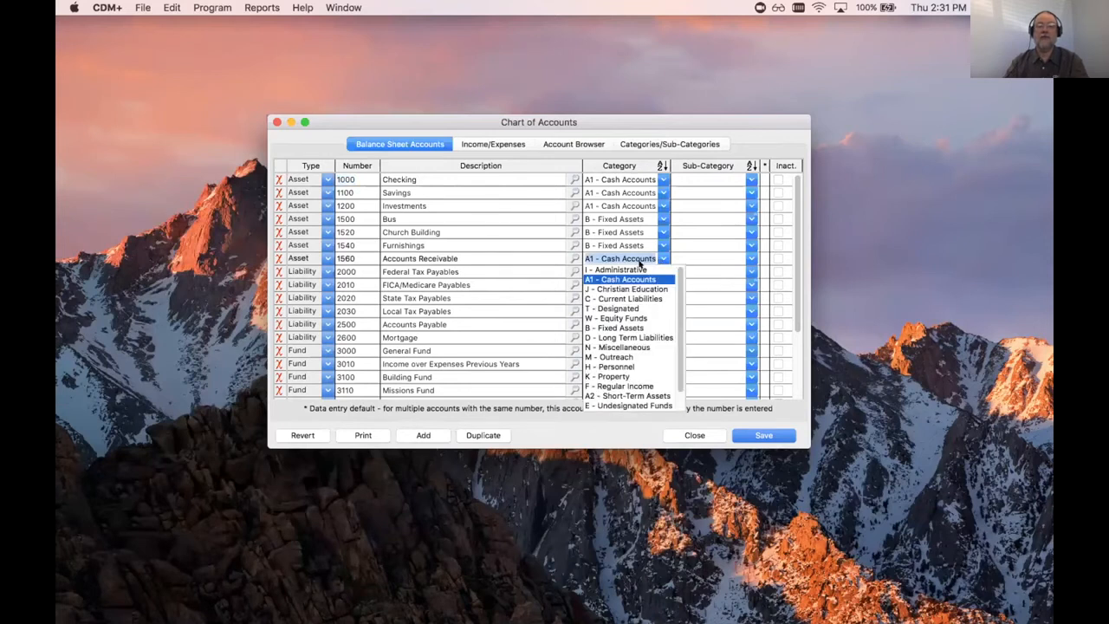
pyautogui.click(630, 395)
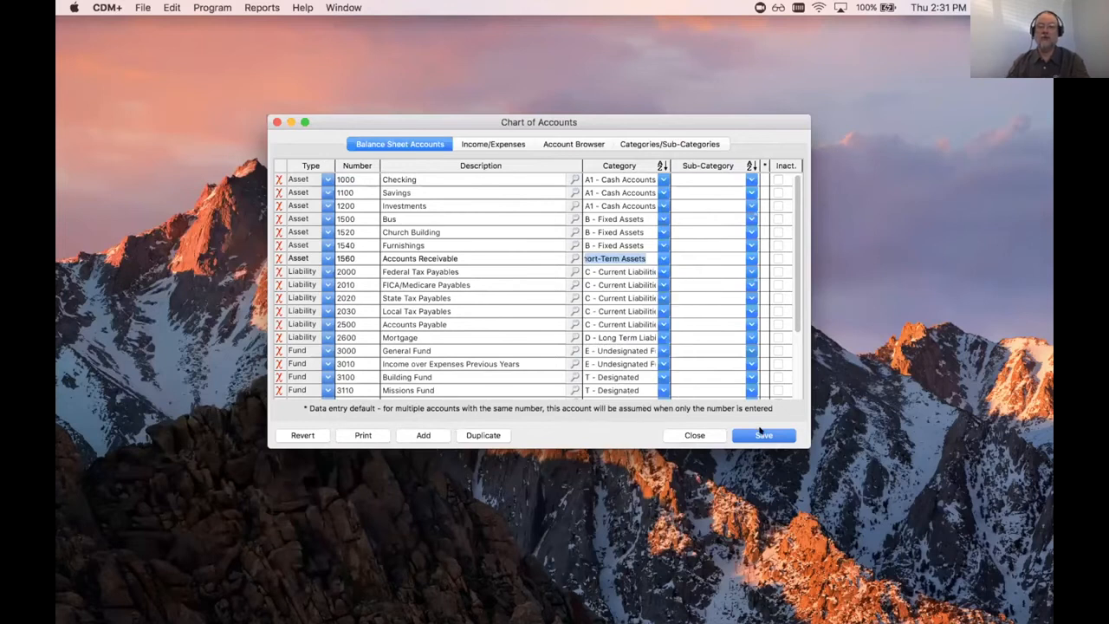
pyautogui.click(761, 430)
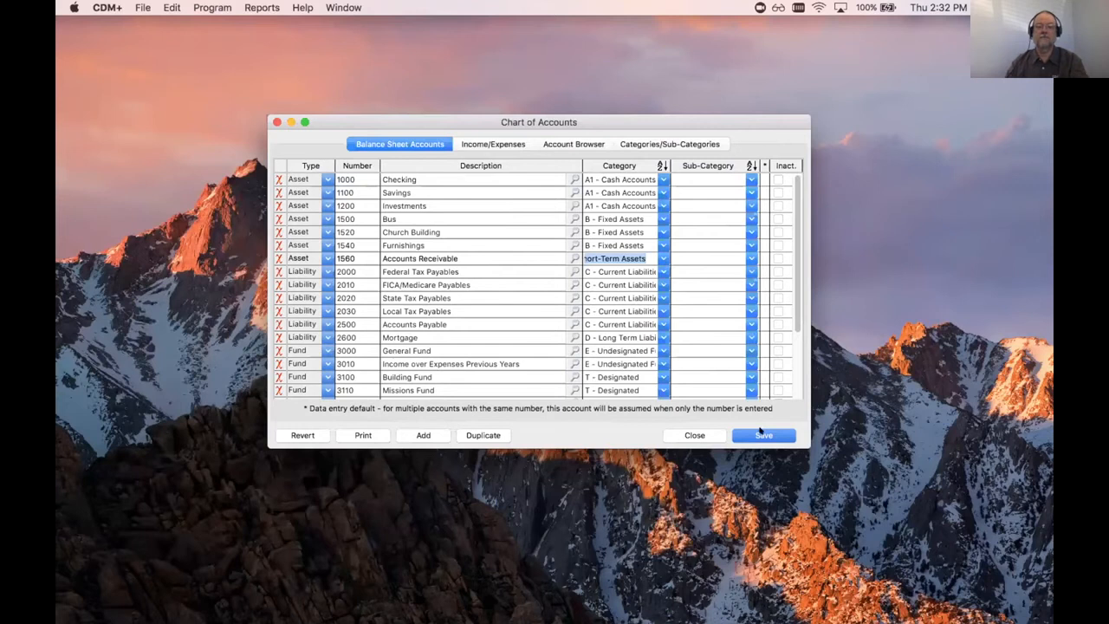
# Preview the Balance Sheet report for Jun 30 2014 to check the asset categories, and close the preview.
pyautogui.click(341, 8)
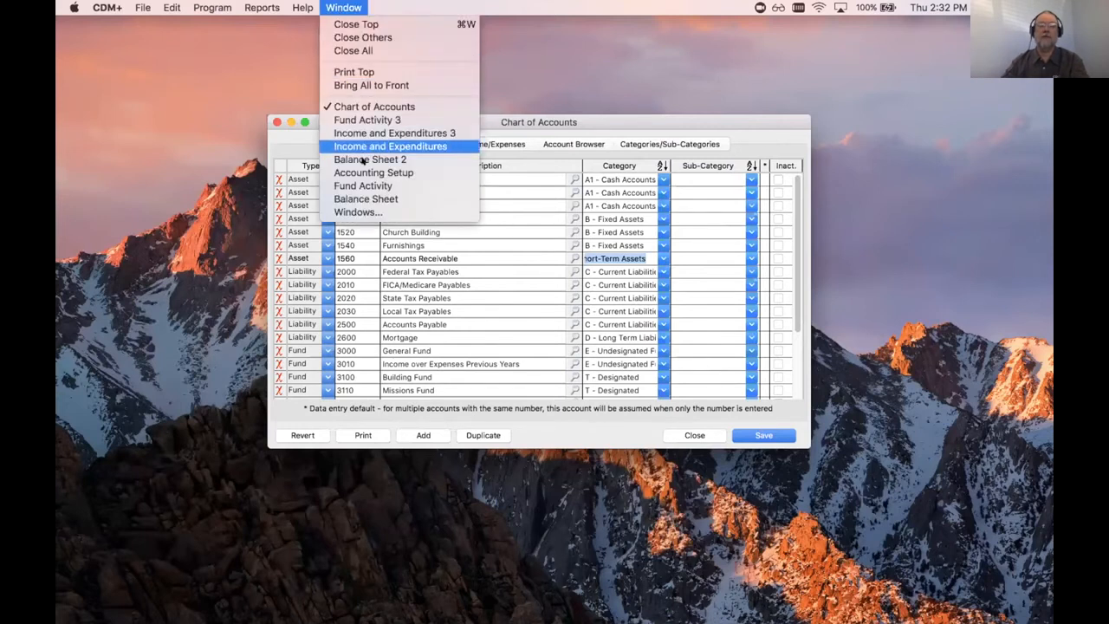
pyautogui.click(371, 198)
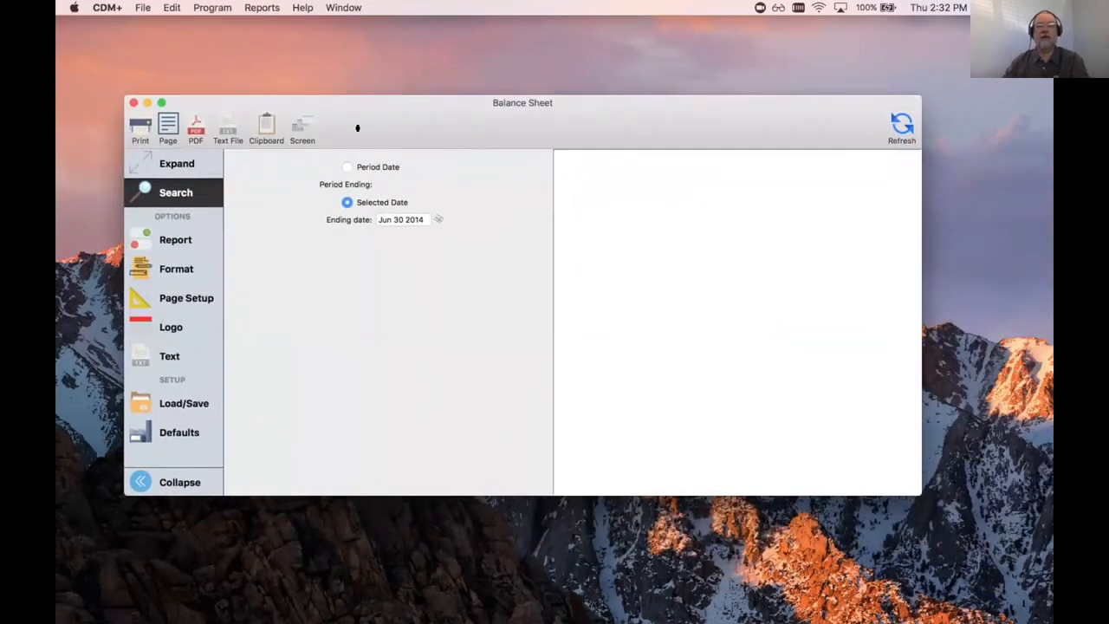
pyautogui.click(216, 159)
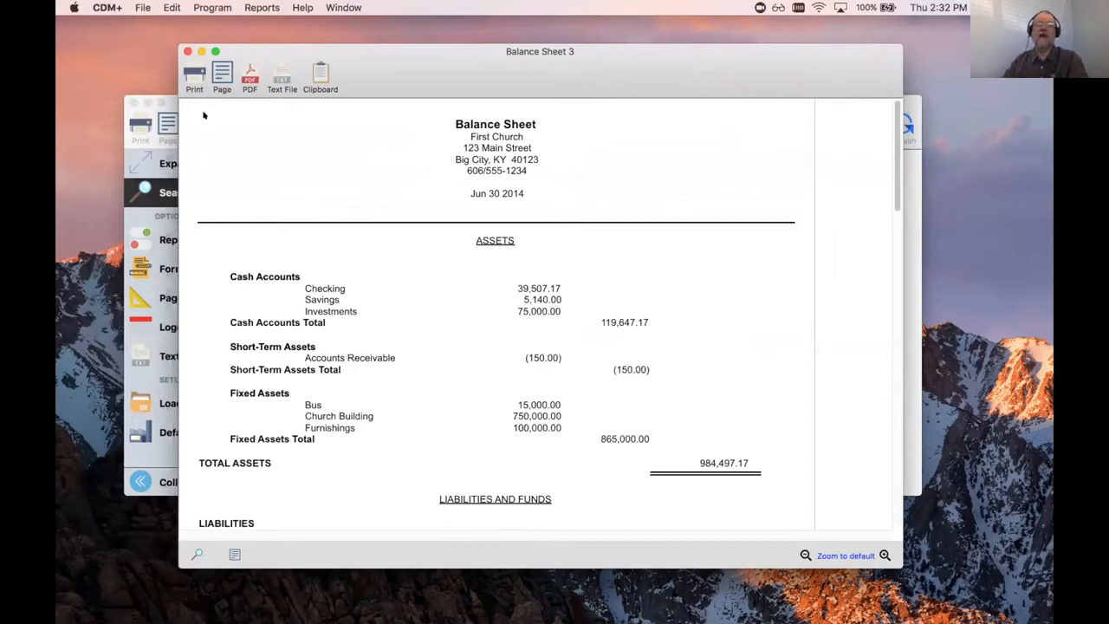
pyautogui.click(187, 51)
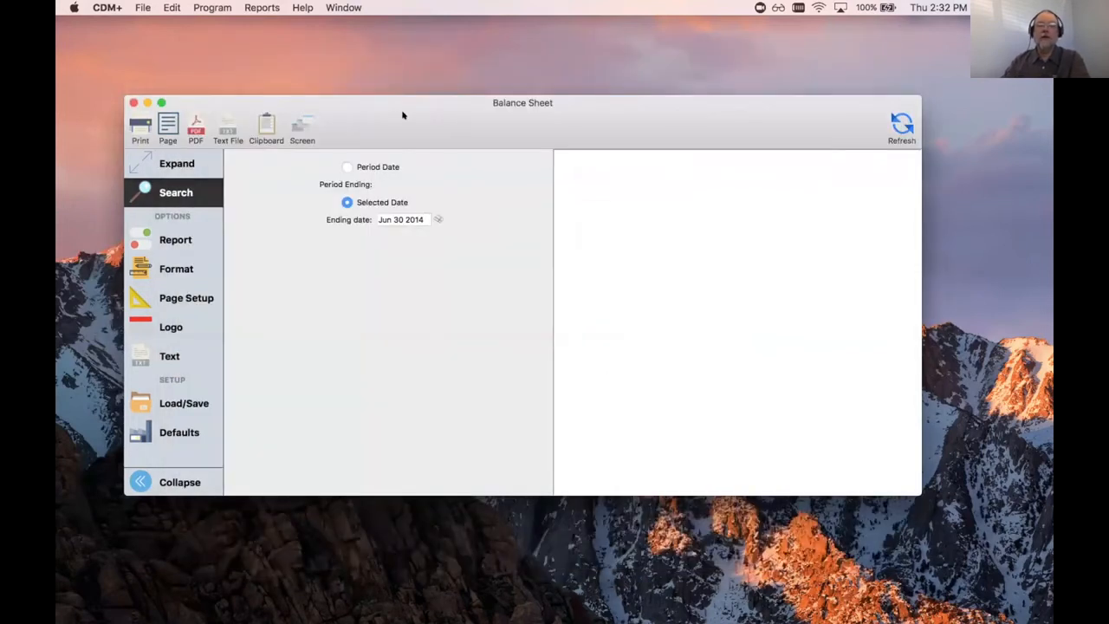
pyautogui.moveTo(250, 104); pyautogui.dragTo(207, 104)
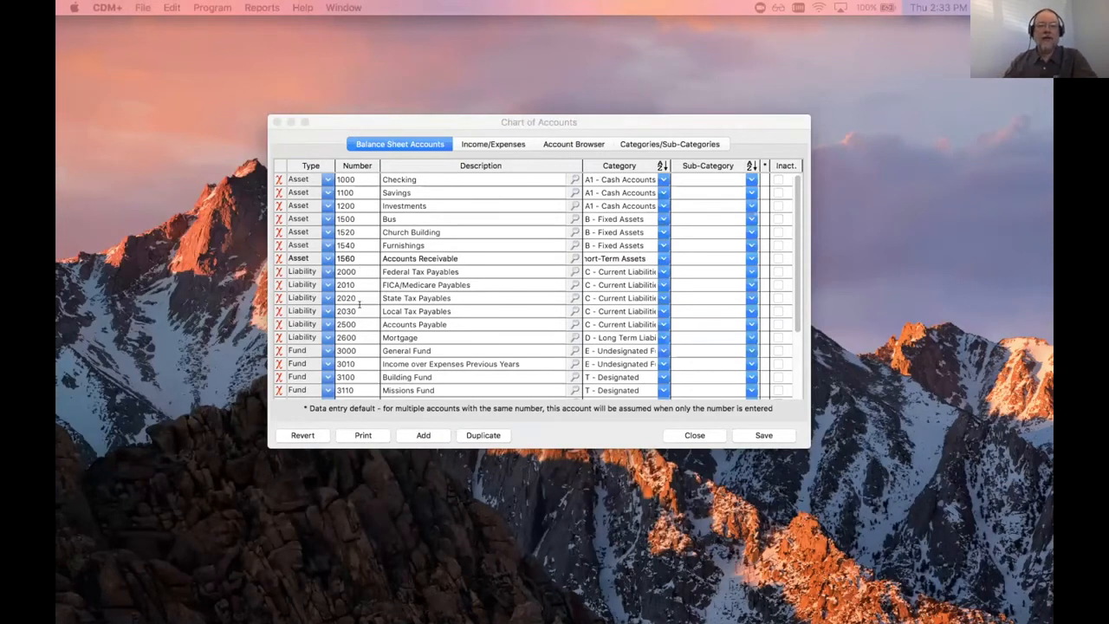
# Compare the fund accounts in the balance sheet list with the fund balances assigned to the income and expense accounts.
pyautogui.scroll(-3, 362, 331)
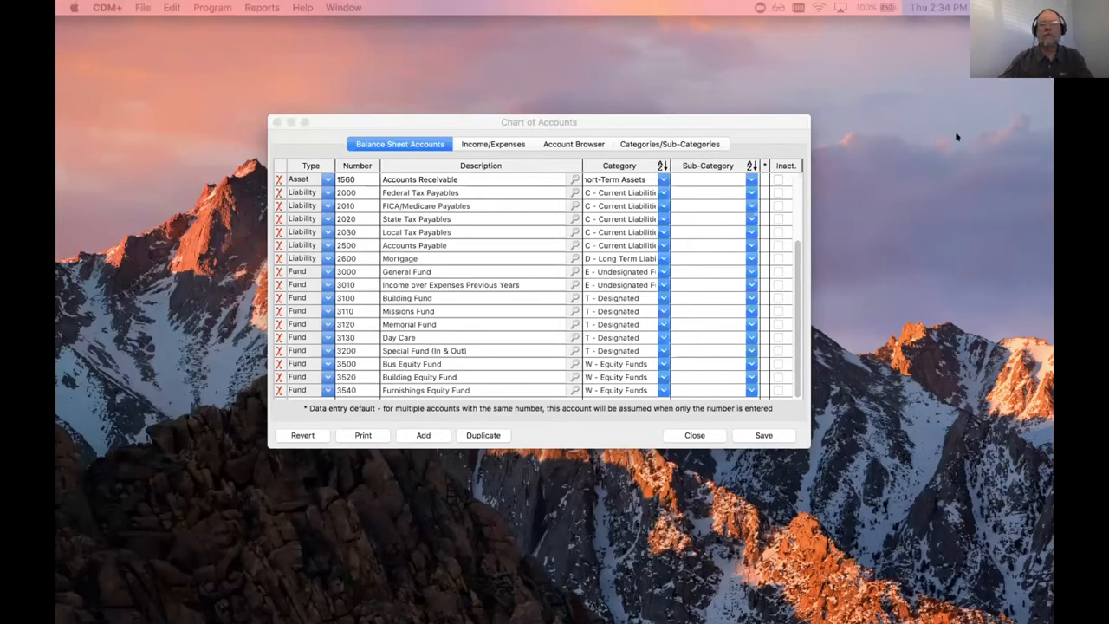
pyautogui.click(492, 141)
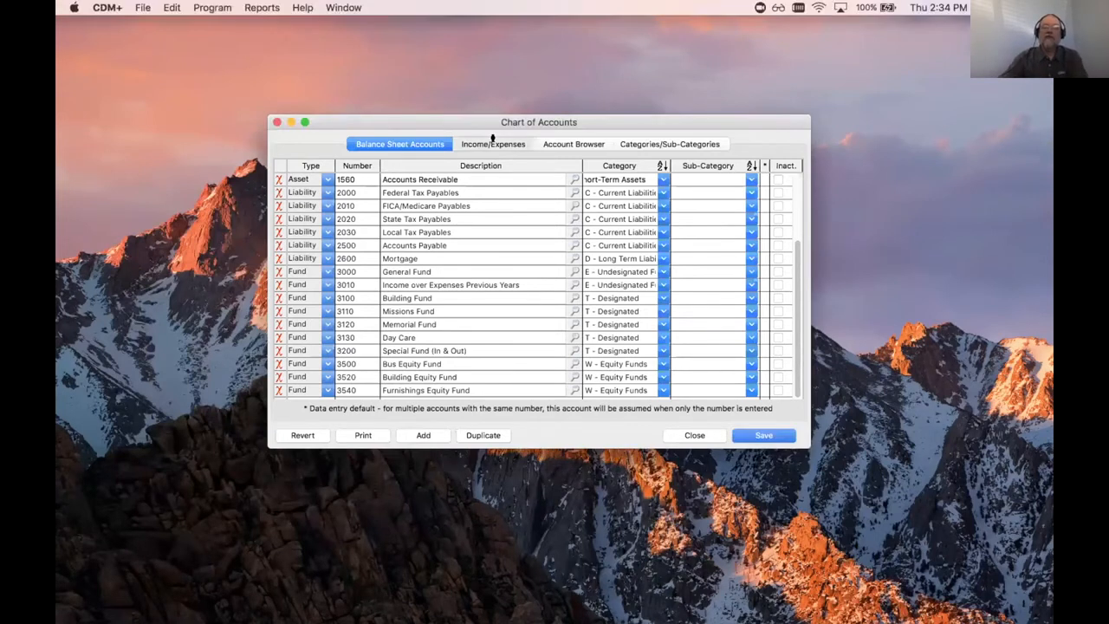
pyautogui.click(493, 142)
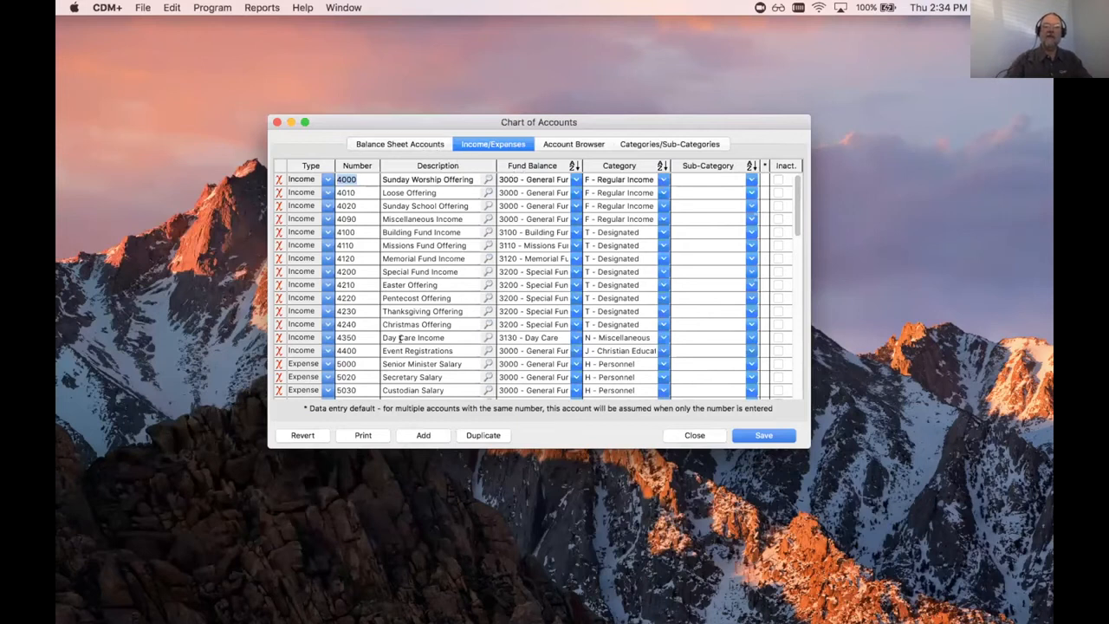
pyautogui.click(416, 143)
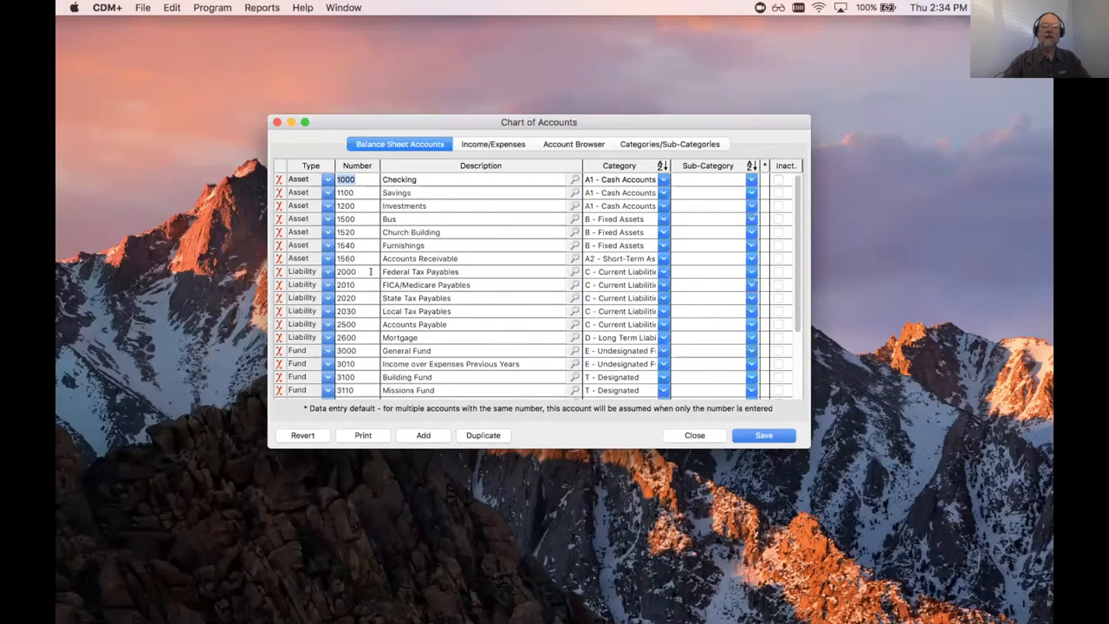
pyautogui.scroll(-3, 367, 280)
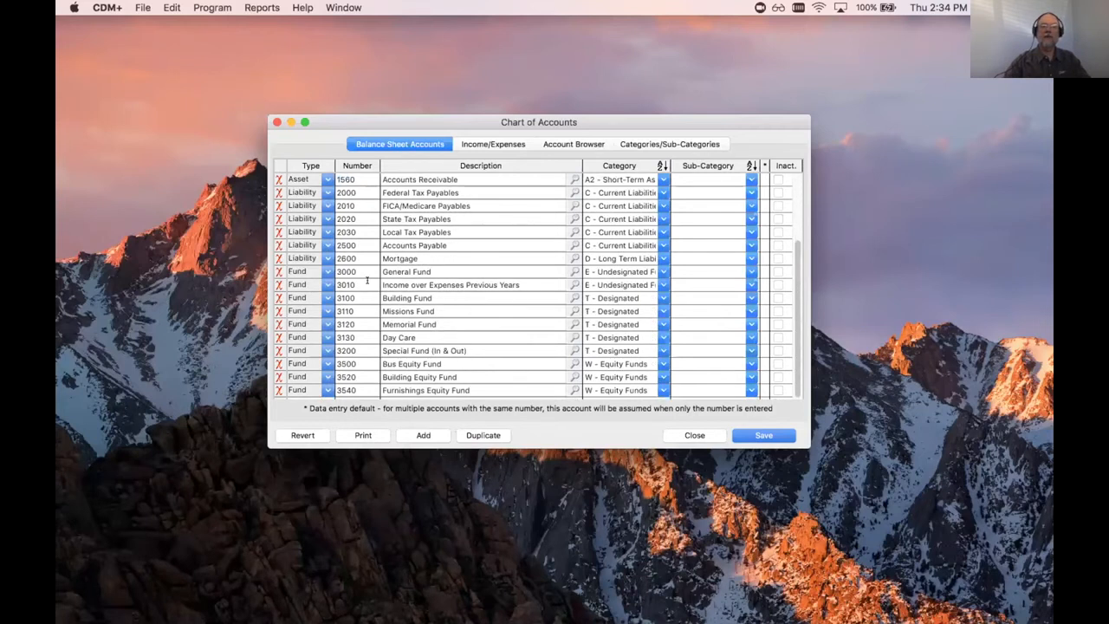
pyautogui.click(501, 142)
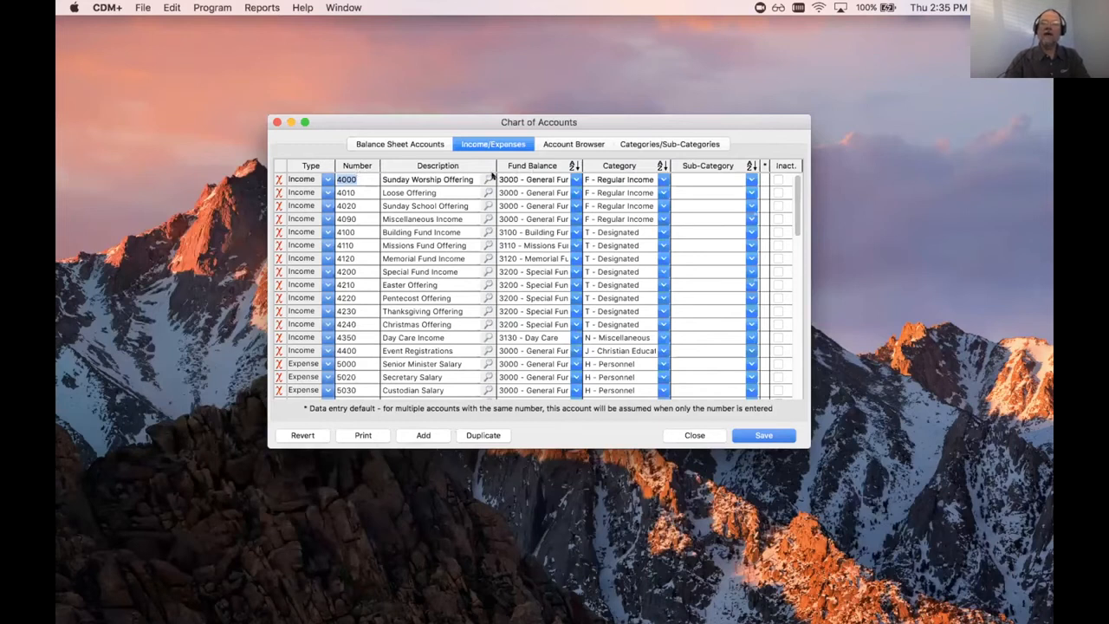
pyautogui.moveTo(498, 179)
pyautogui.mouseDown()
pyautogui.moveTo(569, 179)
pyautogui.moveTo(493, 179)
pyautogui.mouseUp()
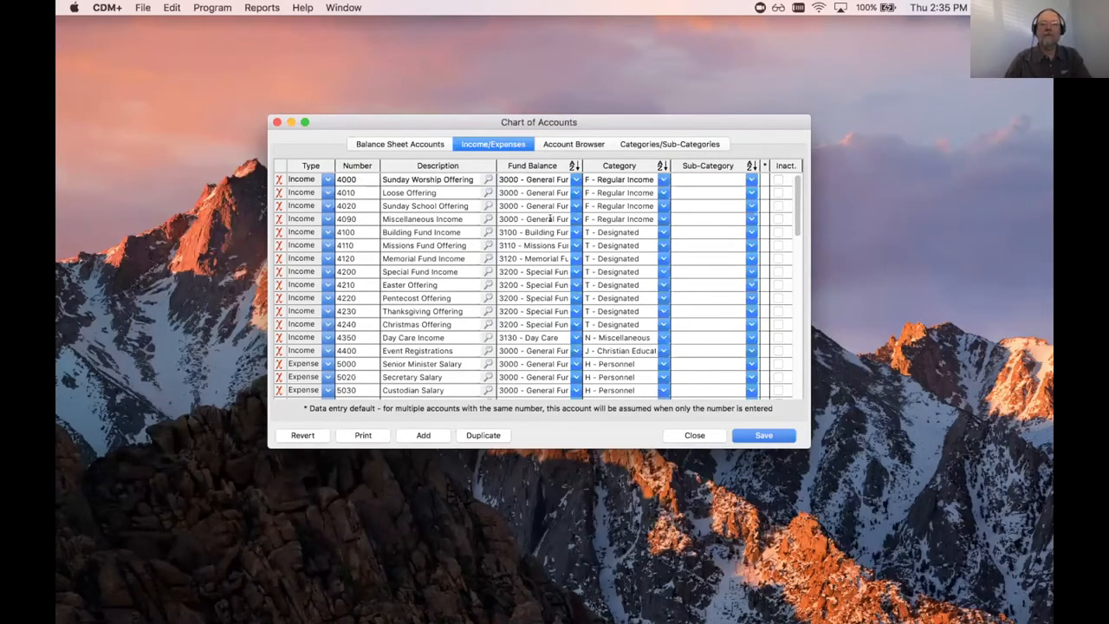
# Examine the expense accounts' fund balances, categories and sub-categories, including Building Fund Expense and the Property accounts.
pyautogui.scroll(-5, 415, 273)
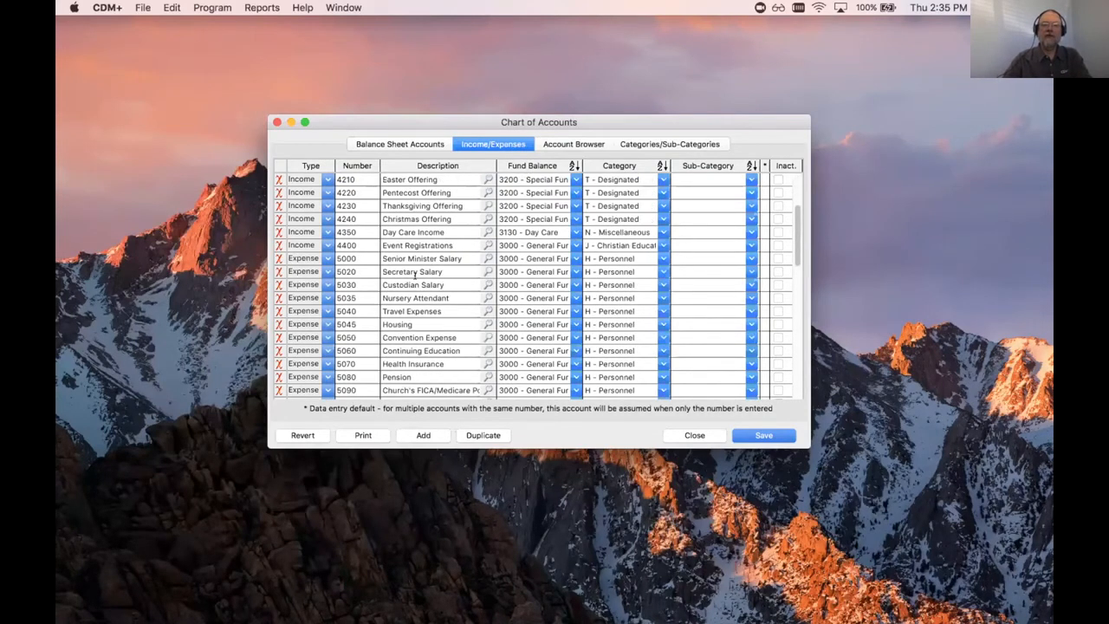
pyautogui.scroll(1, 415, 274)
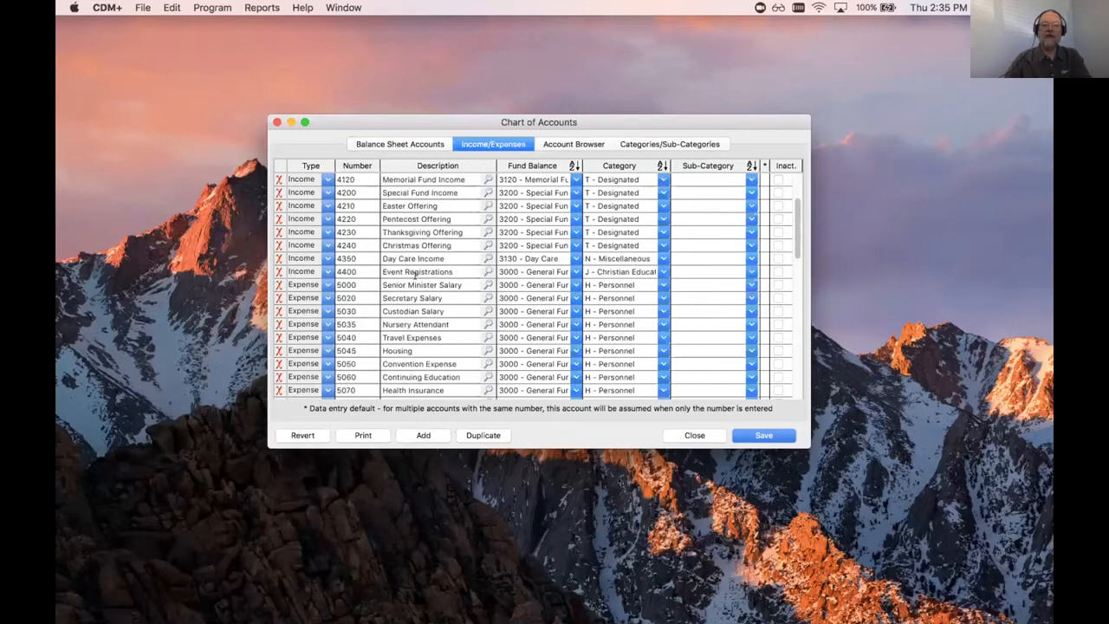
pyautogui.scroll(-10, 515, 338)
pyautogui.click(462, 325)
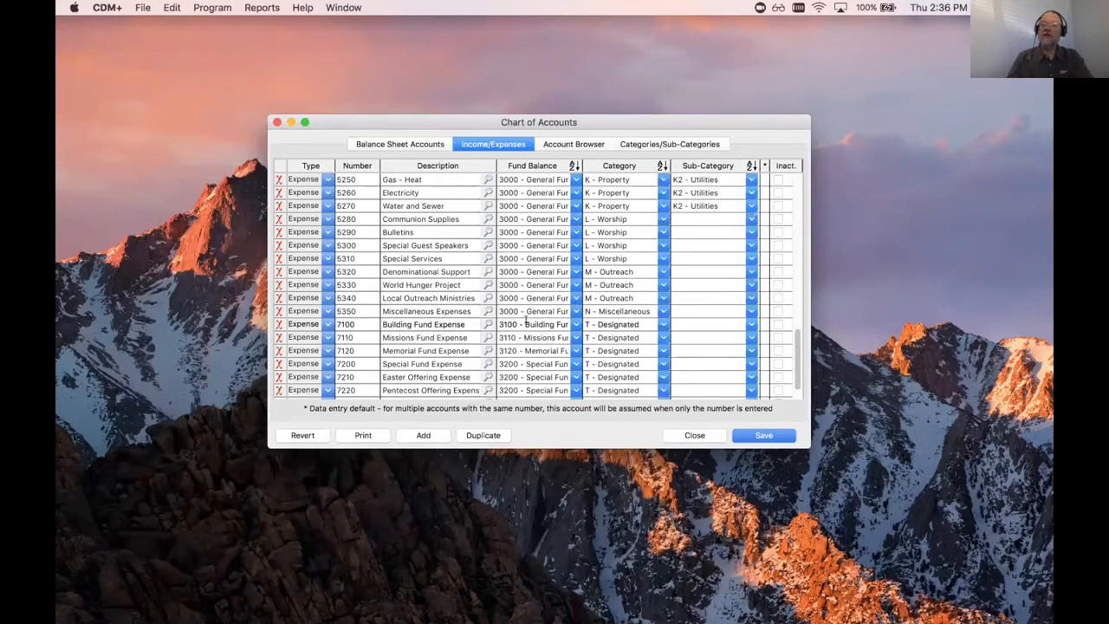
pyautogui.click(465, 323)
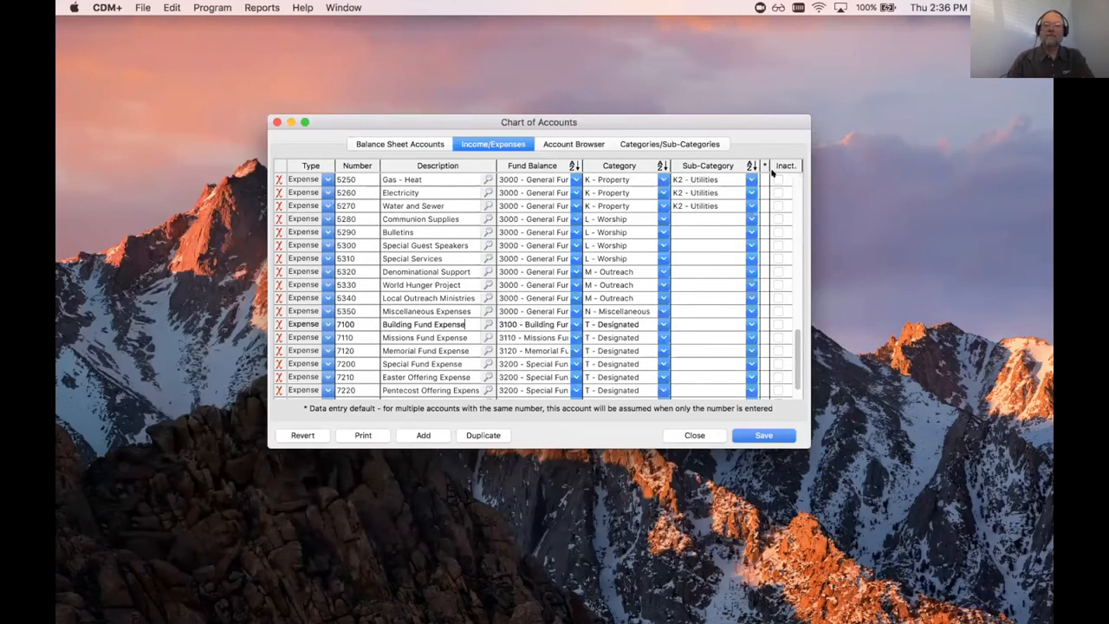
pyautogui.moveTo(796, 347); pyautogui.dragTo(796, 312)
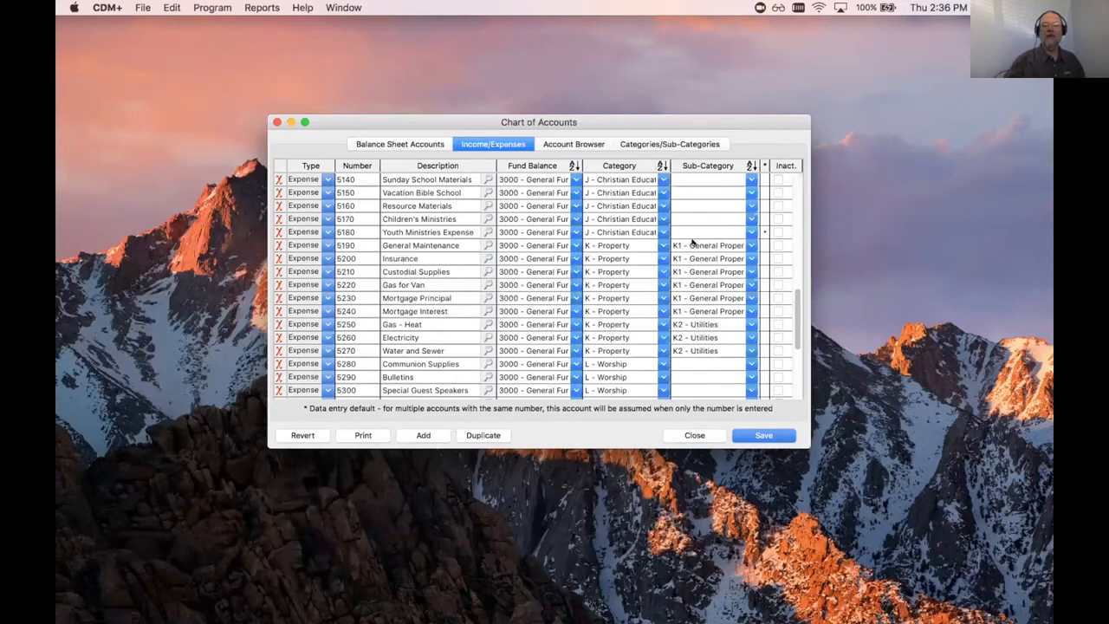
# Browse the expense accounts grouped by type in the Account Browser and display the details of Office Supplies.
pyautogui.click(570, 141)
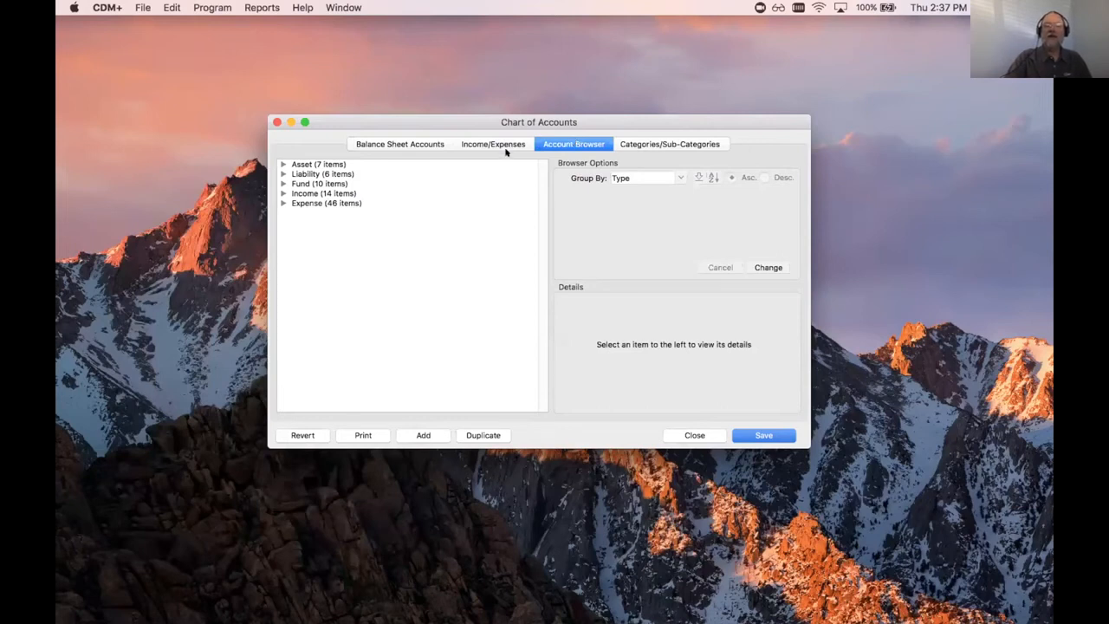
pyautogui.click(281, 203)
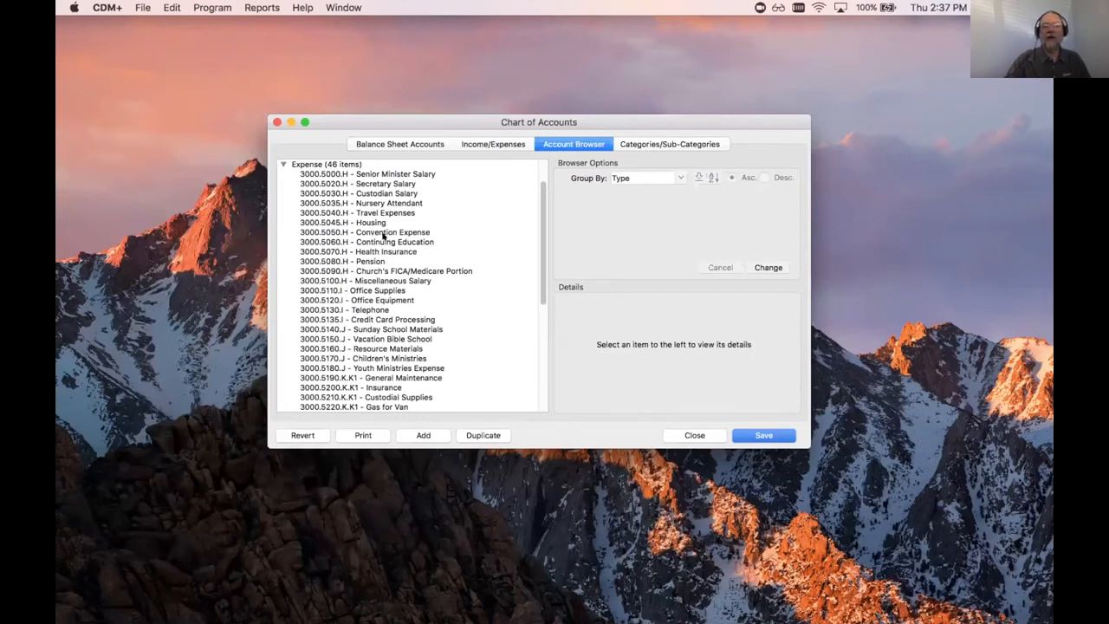
pyautogui.click(379, 290)
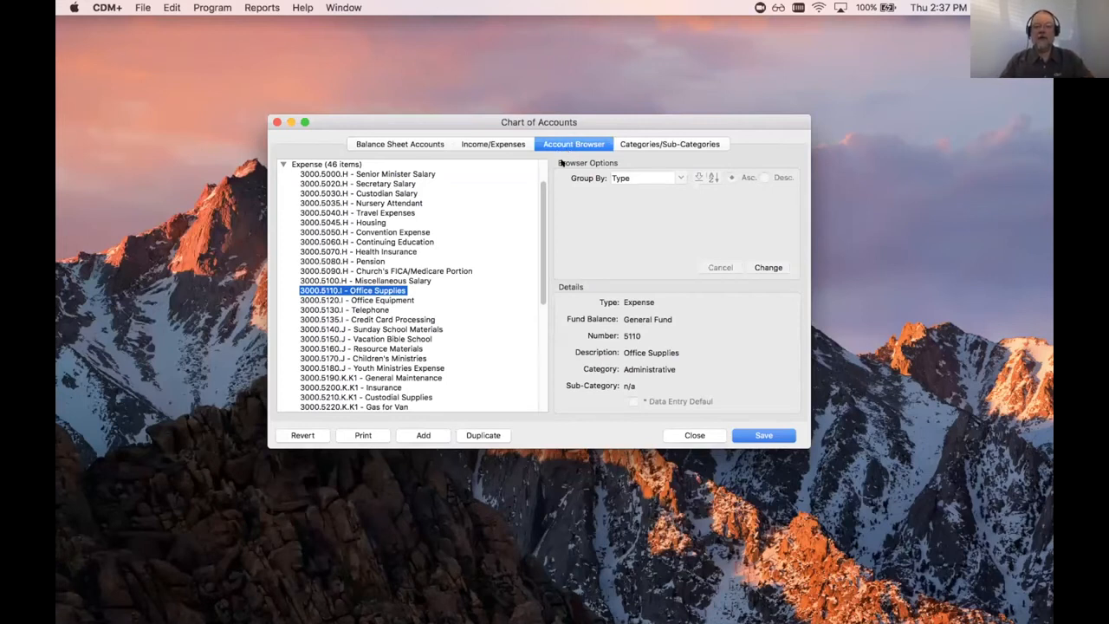
# Return to the income and expense accounts, save the Chart of Accounts and close it.
pyautogui.click(466, 141)
pyautogui.click(766, 433)
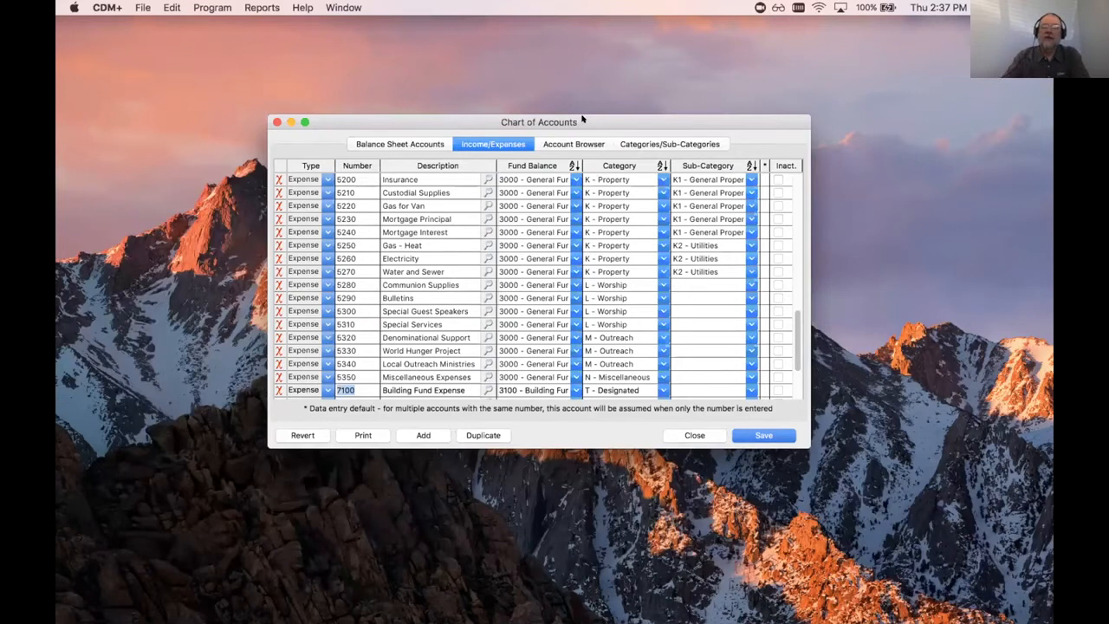
pyautogui.click(276, 121)
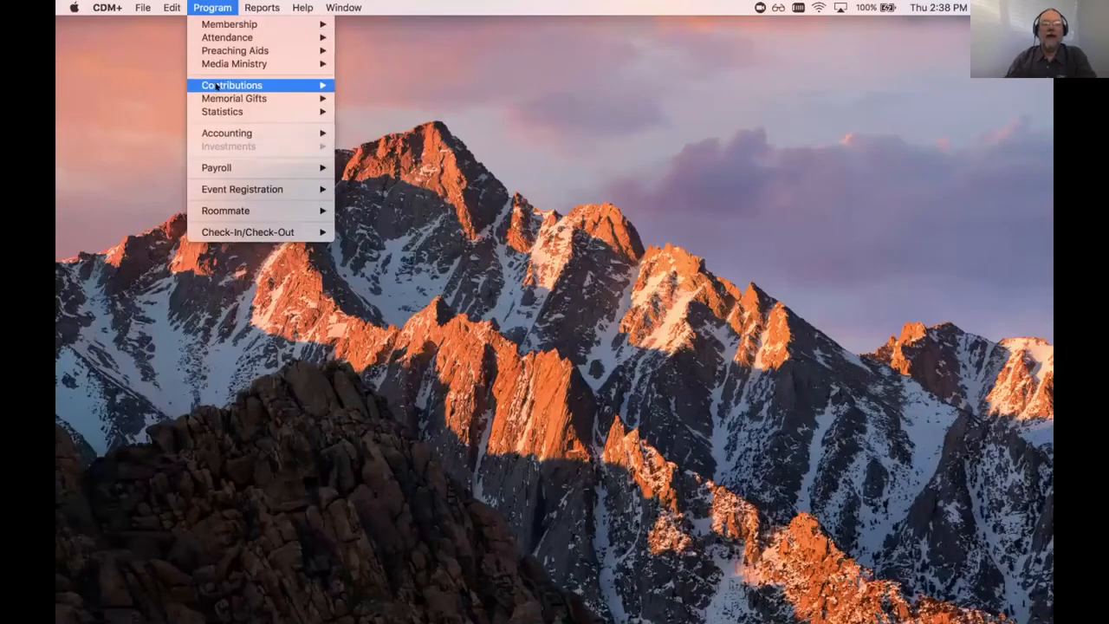
# Open the Ledger Entries window from the accounting ledger programs.
pyautogui.moveTo(205, 85)
pyautogui.moveTo(224, 130)
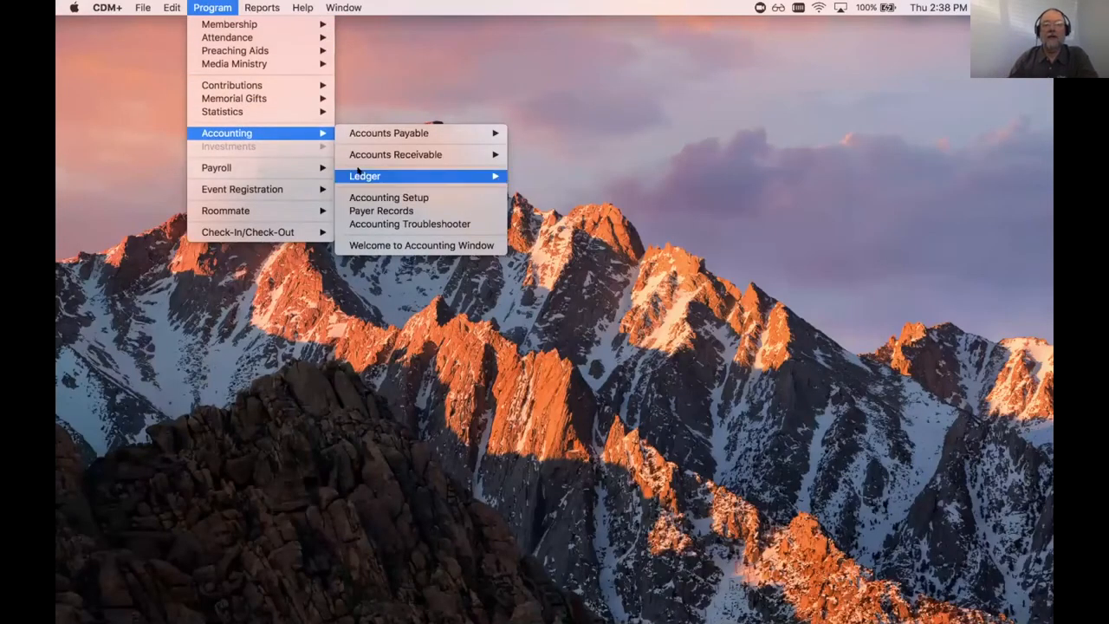
pyautogui.moveTo(362, 171)
pyautogui.click(528, 174)
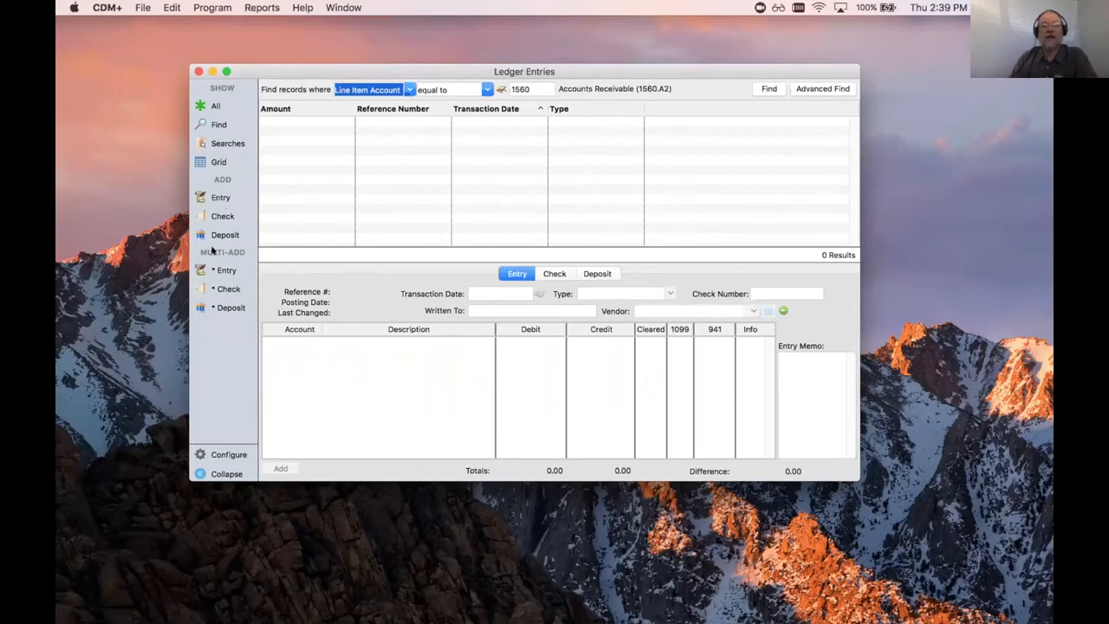
# Start a new check to the vendor Lewis Street Glass for an amount of 35.00.
pyautogui.click(224, 216)
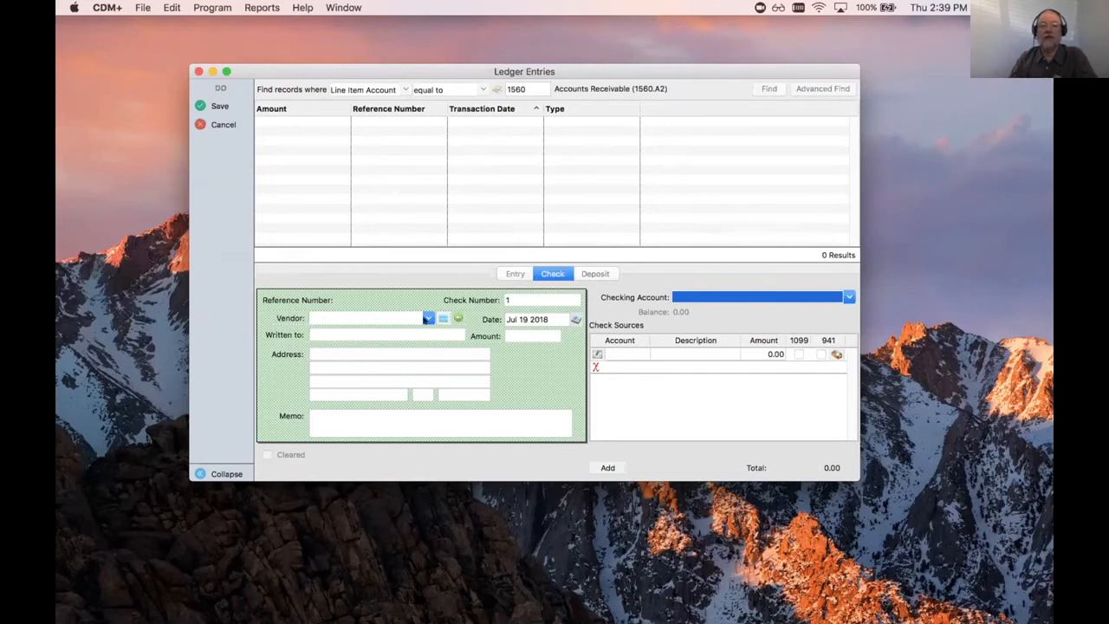
pyautogui.click(440, 317)
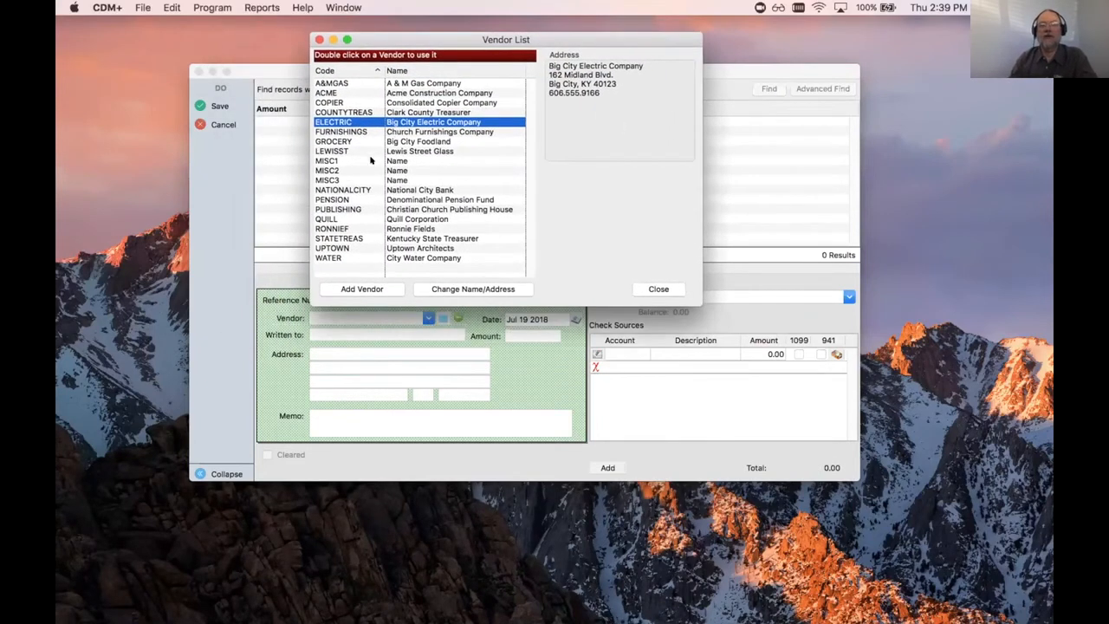
pyautogui.click(428, 151)
pyautogui.doubleClick(427, 151)
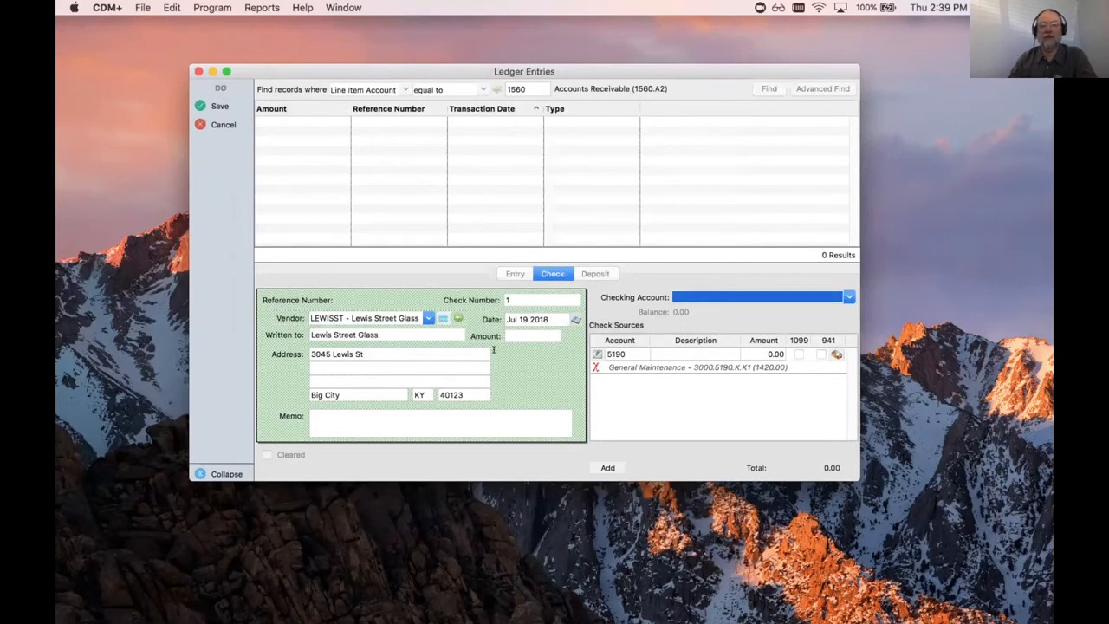
pyautogui.click(535, 333)
pyautogui.write('35')
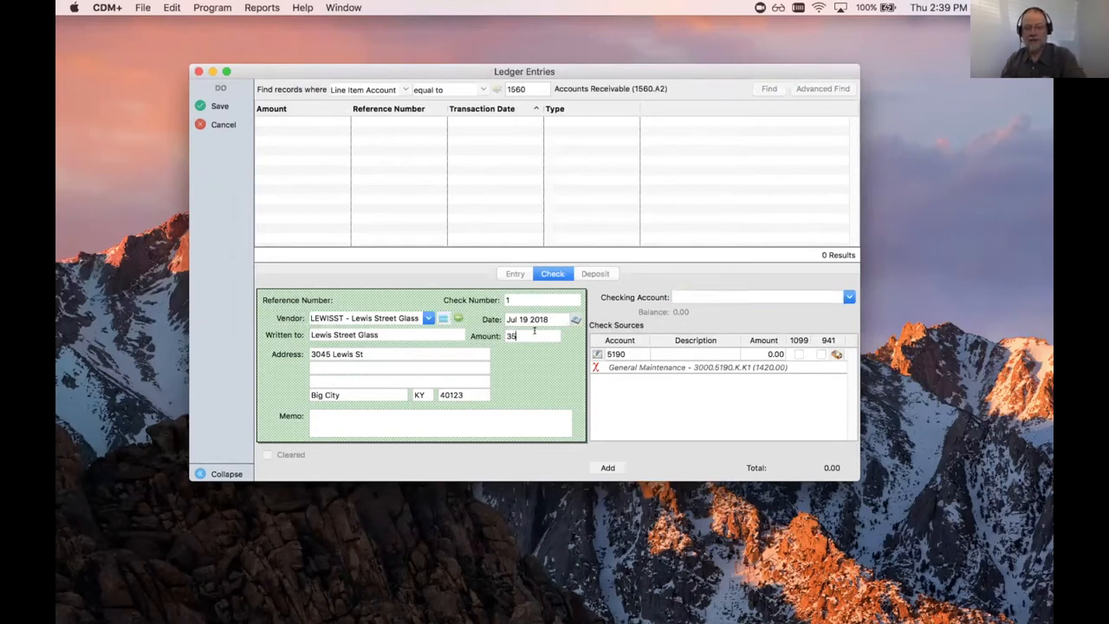
pyautogui.press('Tab')
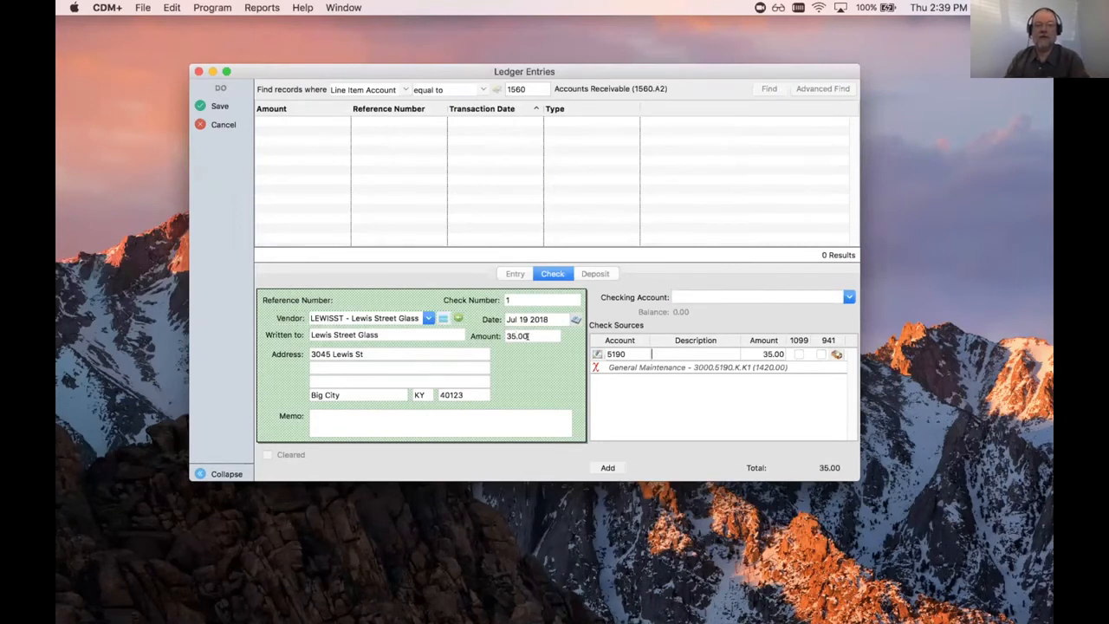
# View the accounts available for the check's source line in the Account Browser and cancel the new check.
pyautogui.click(647, 349)
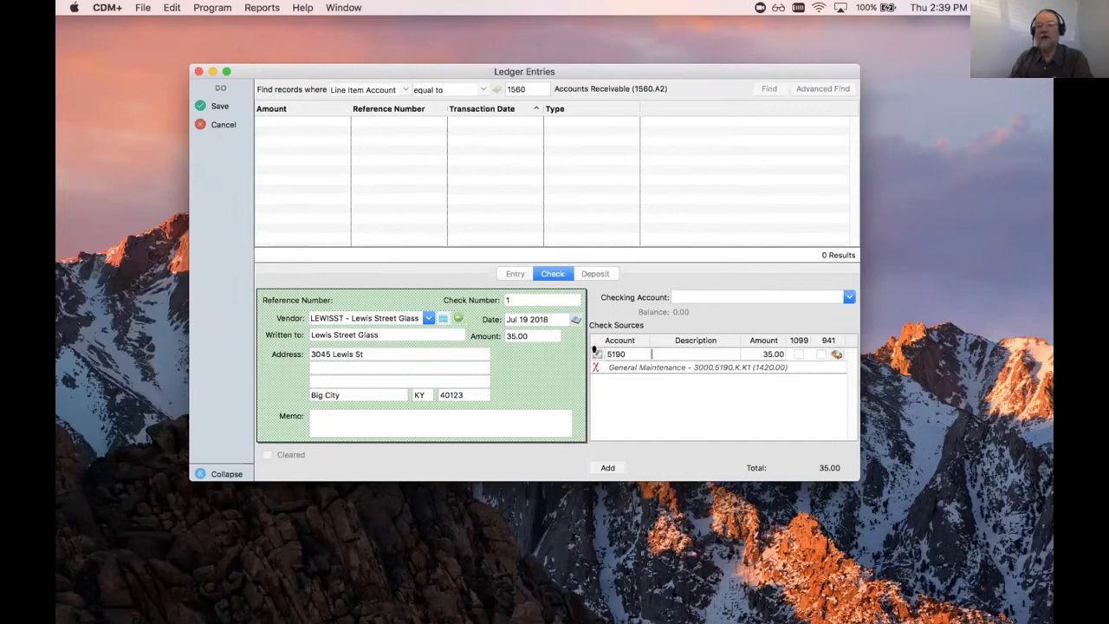
pyautogui.click(596, 353)
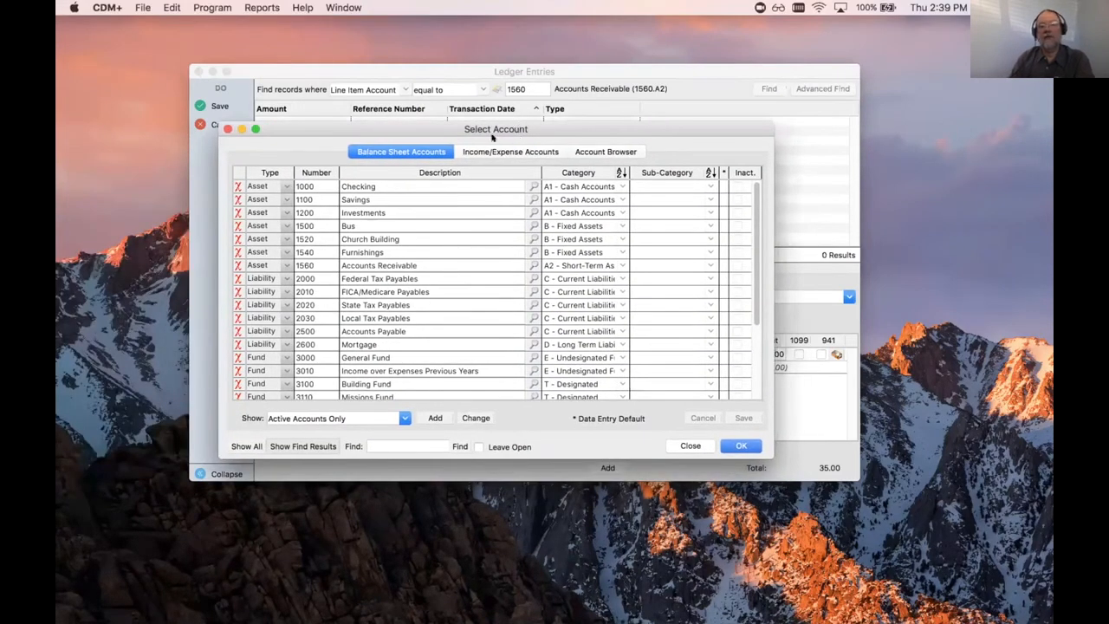
pyautogui.click(606, 151)
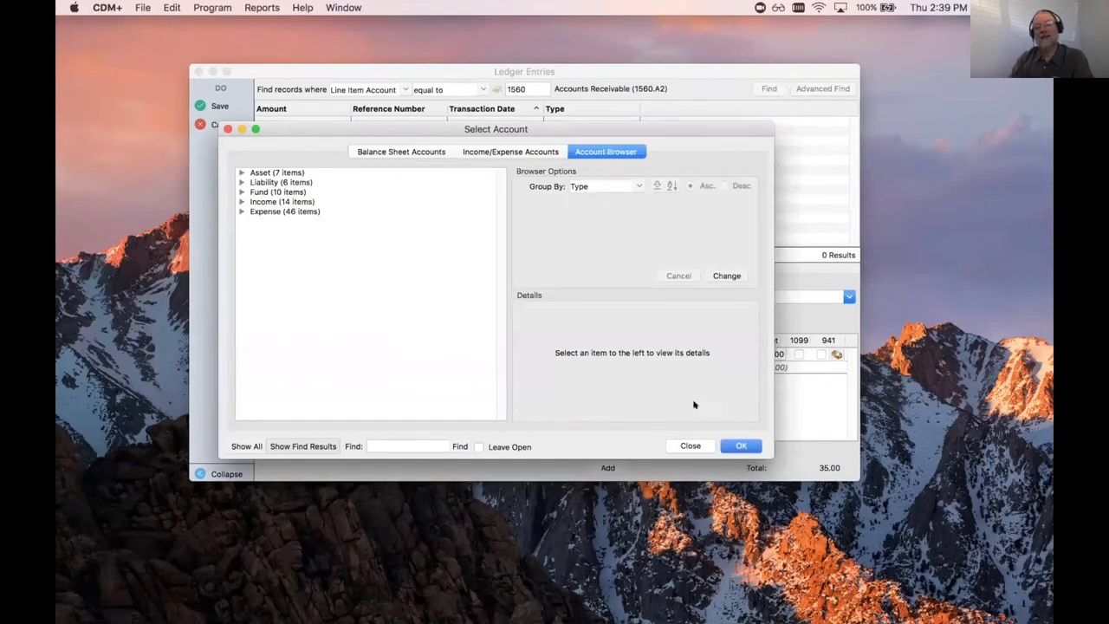
pyautogui.click(691, 446)
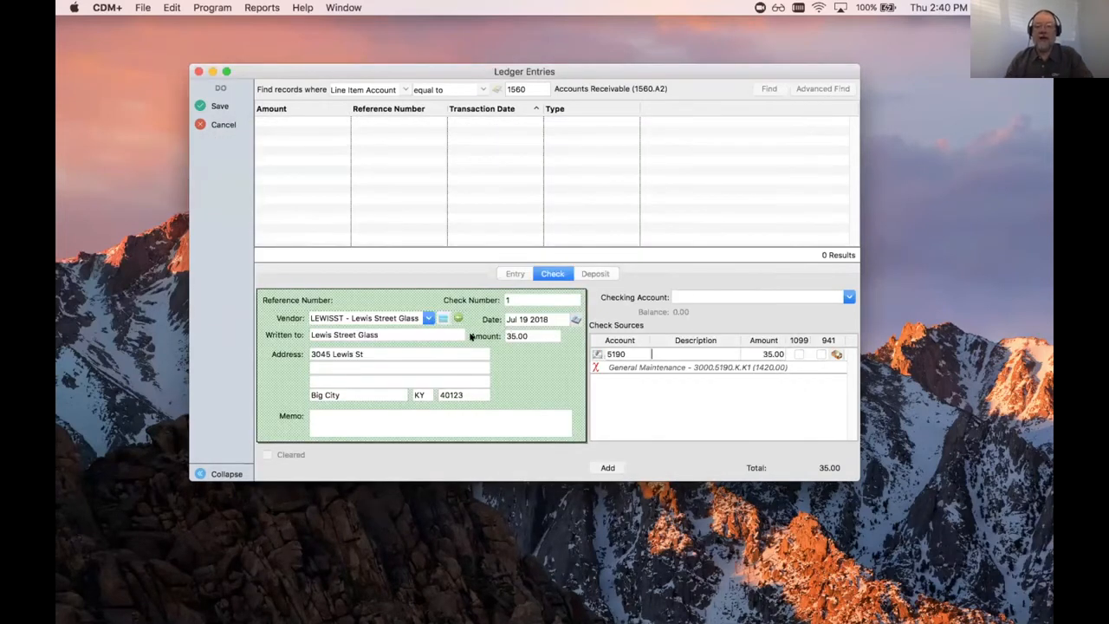
pyautogui.click(222, 124)
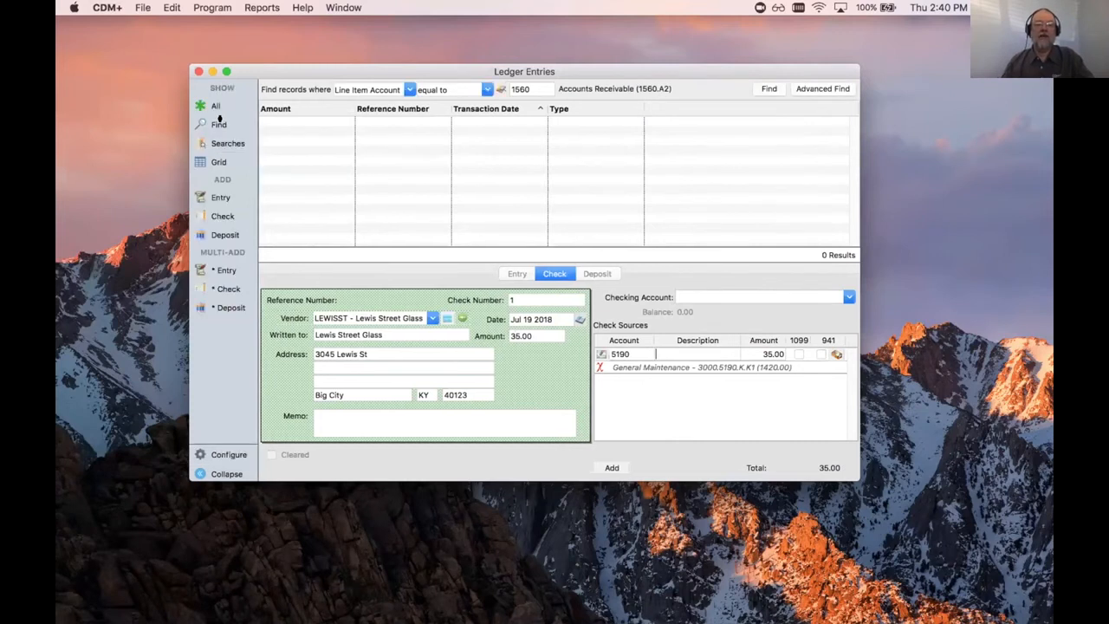
# Start a deposit into Checking - 1000.A1 with income account 4000, Sunday Worship Offering, as its breakdown line.
pyautogui.click(222, 235)
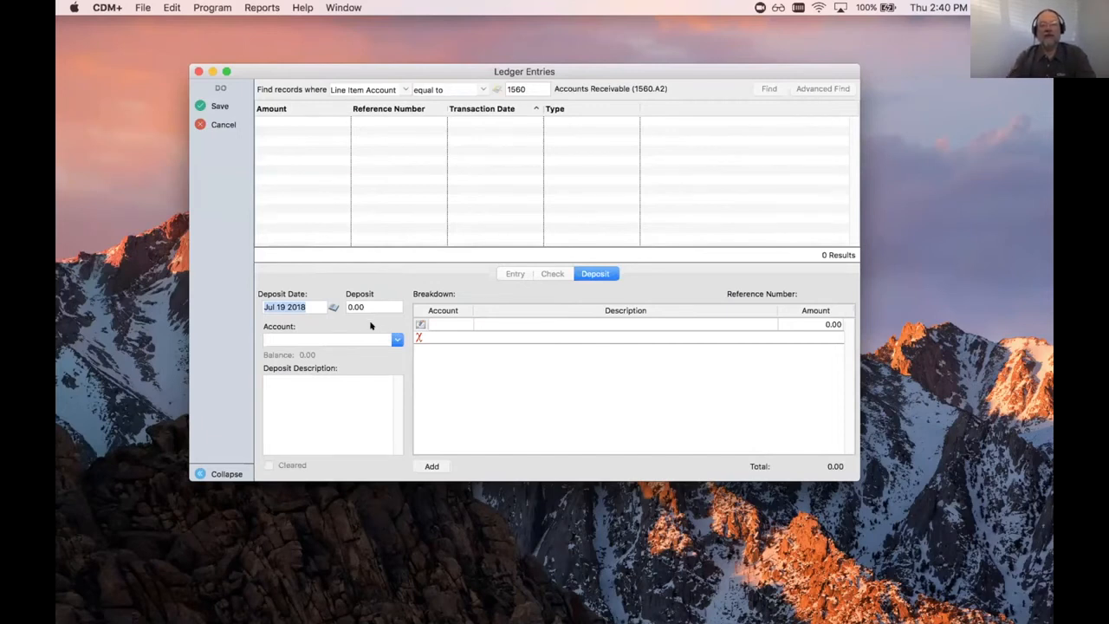
pyautogui.click(396, 339)
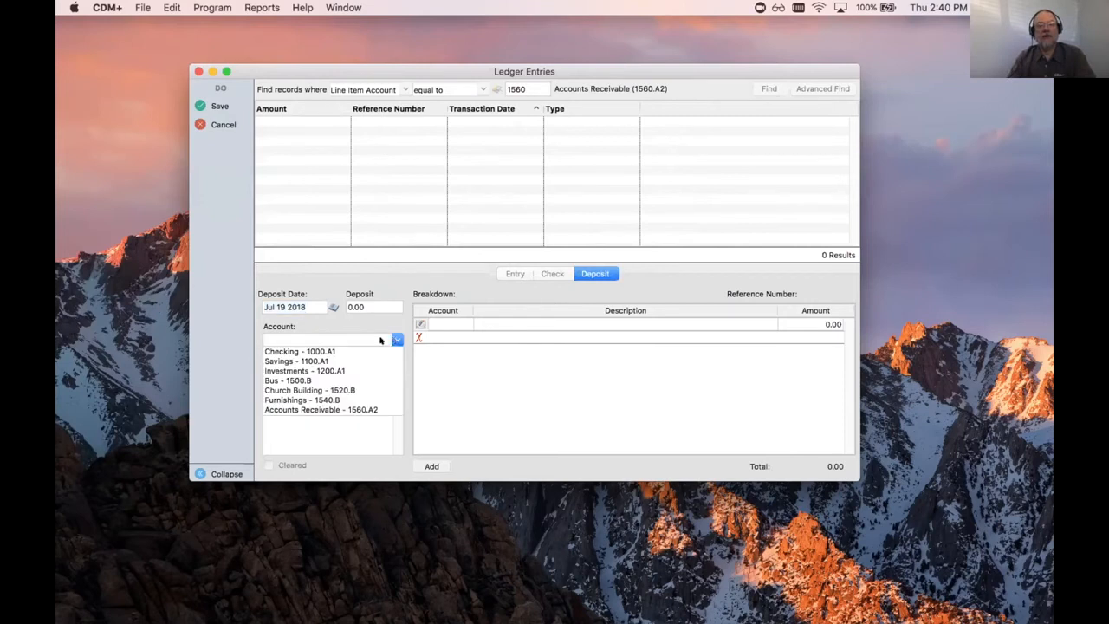
pyautogui.click(283, 349)
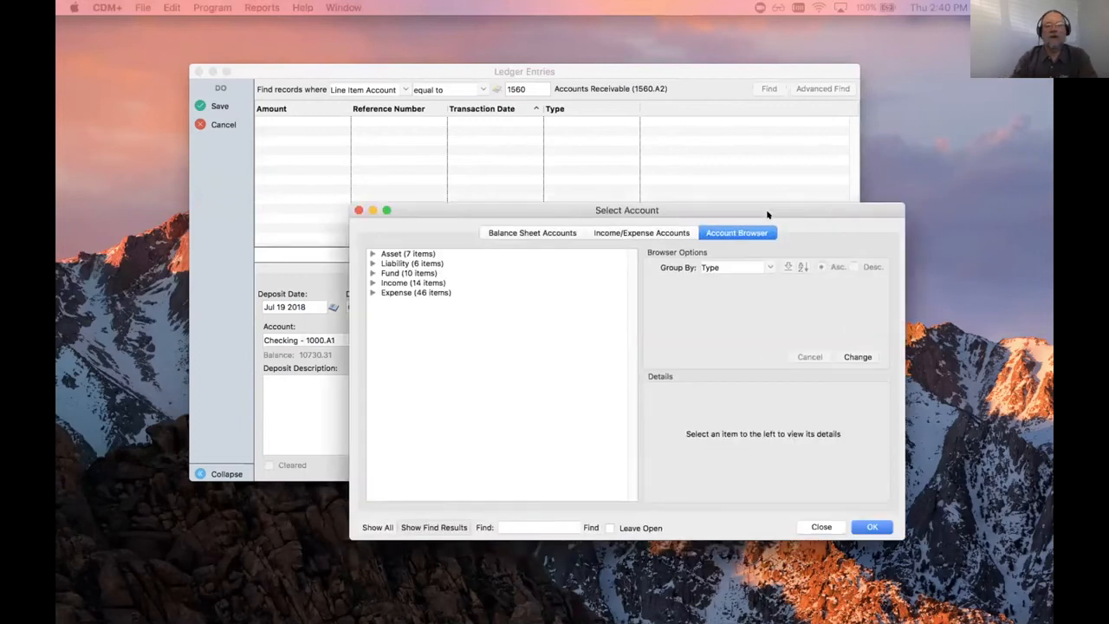
pyautogui.click(371, 283)
pyautogui.click(490, 292)
pyautogui.click(862, 527)
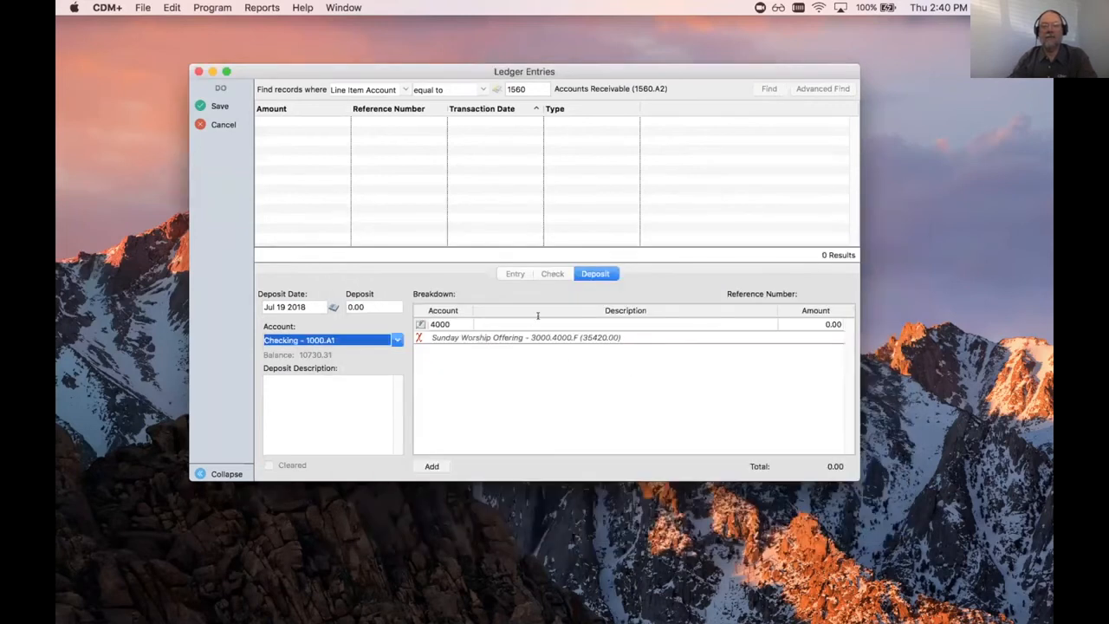
# Set the deposit amount to 3500.00 and cancel the deposit without saving.
pyautogui.click(369, 307)
pyautogui.write('3500')
pyautogui.press('Tab')
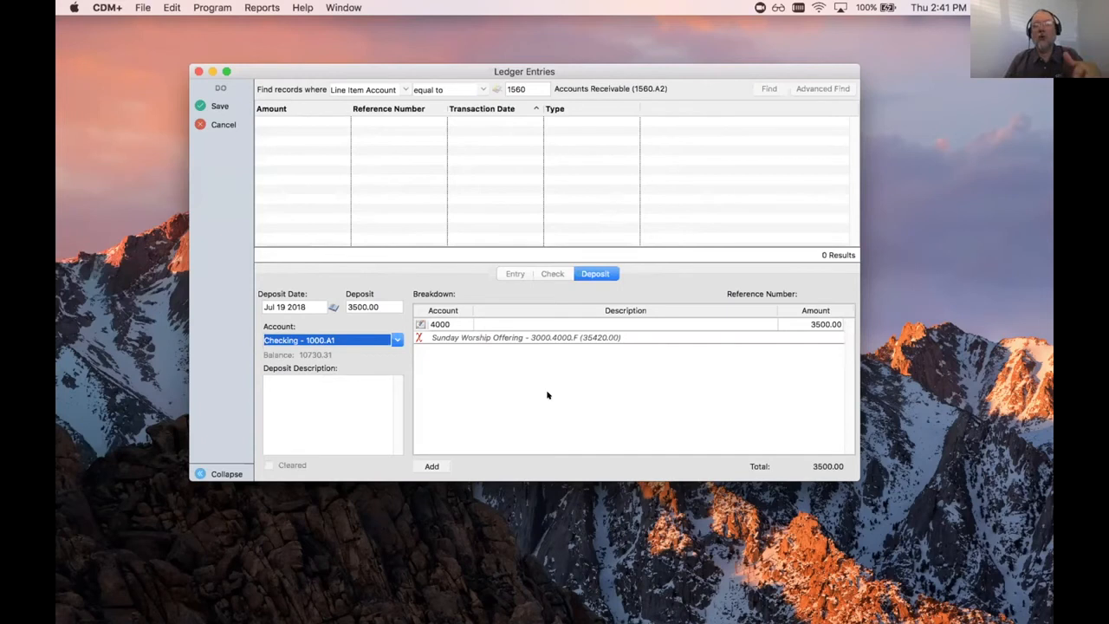
pyautogui.click(224, 122)
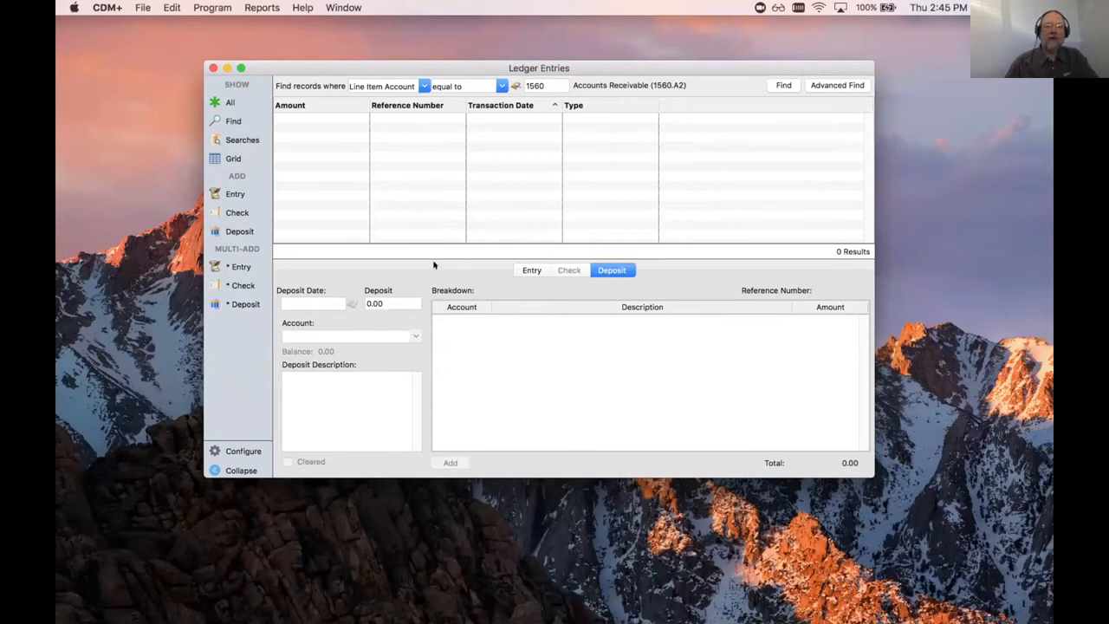
# Start a new check drawn on Checking - 1000.A1 to the vendor Big City Electric Company.
pyautogui.click(236, 211)
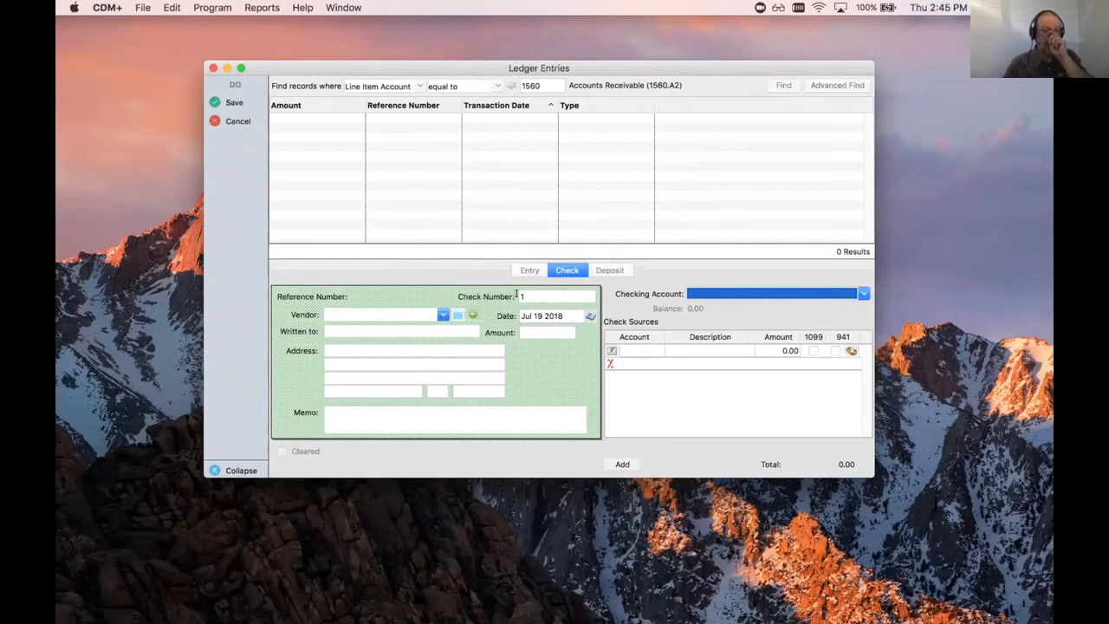
pyautogui.click(861, 294)
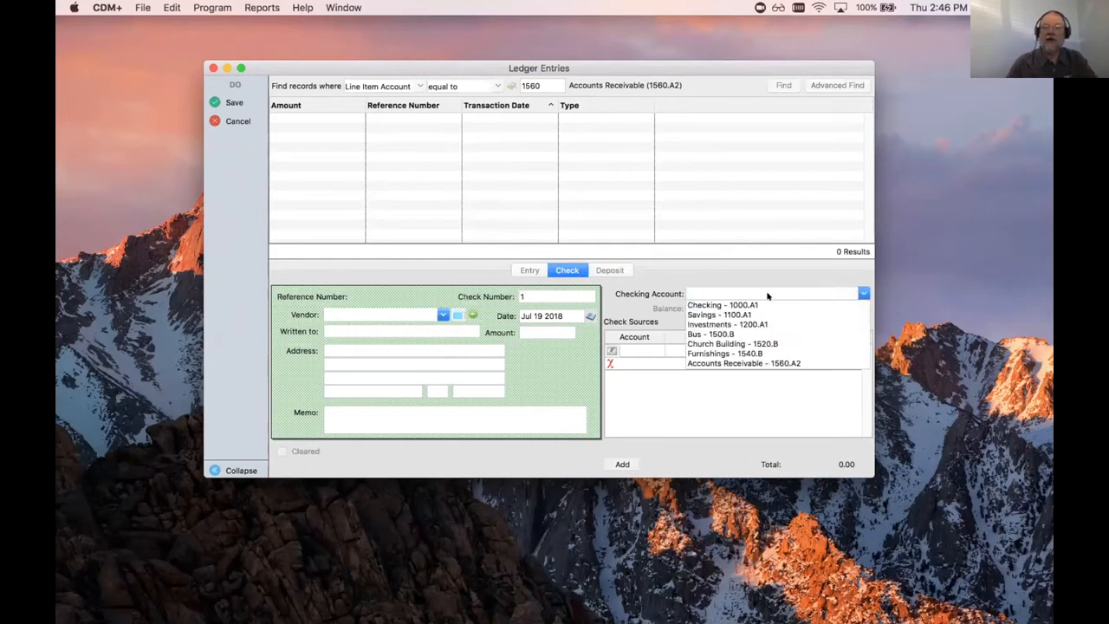
pyautogui.click(715, 304)
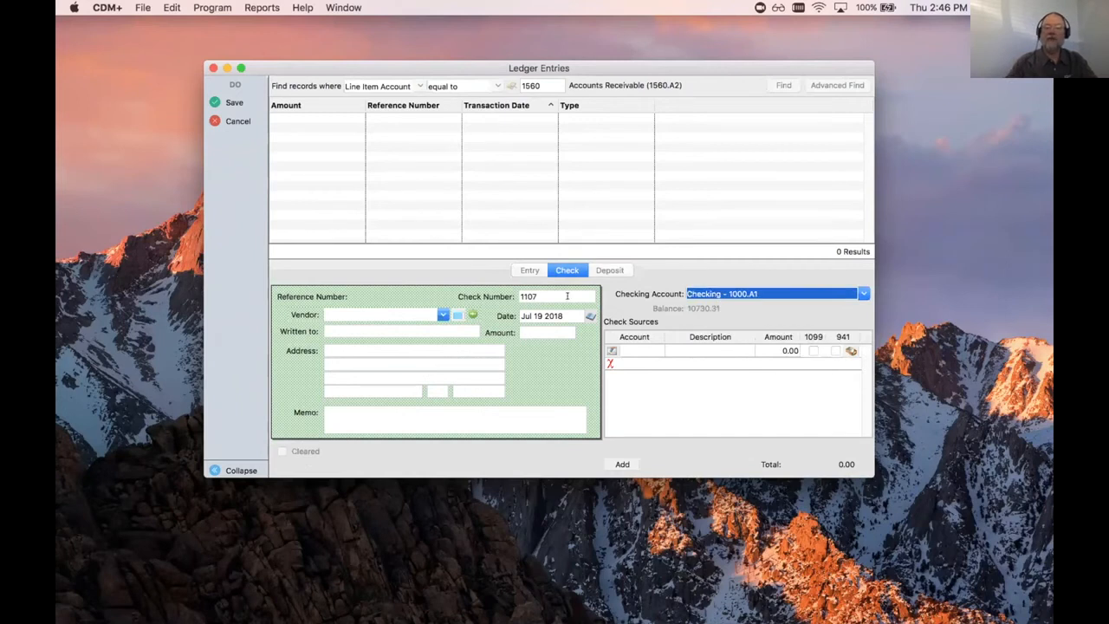
pyautogui.click(457, 315)
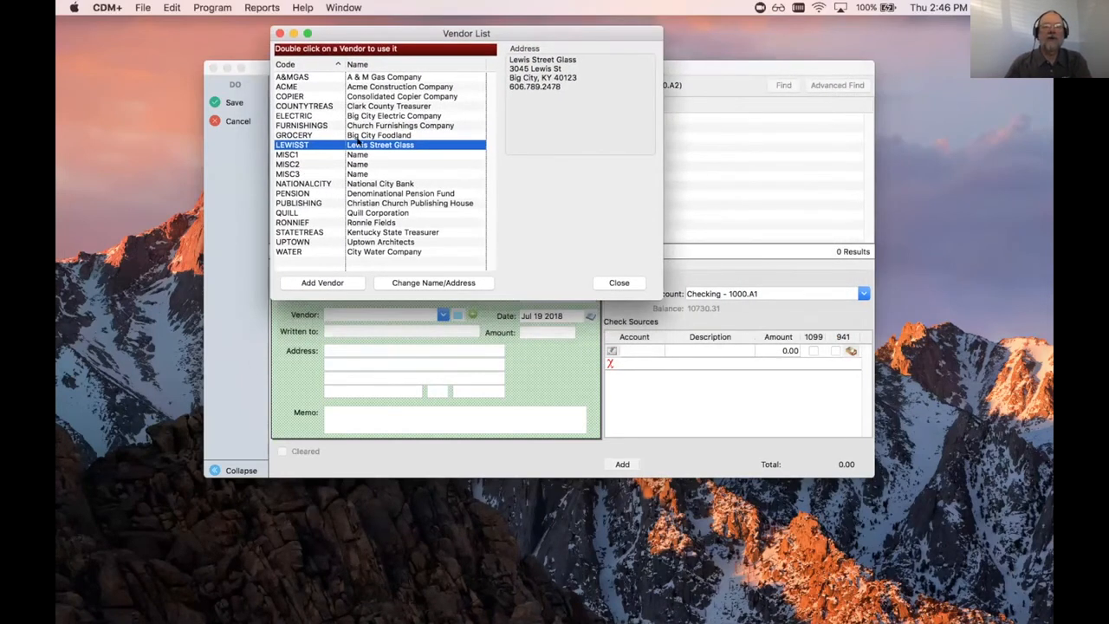
pyautogui.click(362, 116)
pyautogui.doubleClick(362, 114)
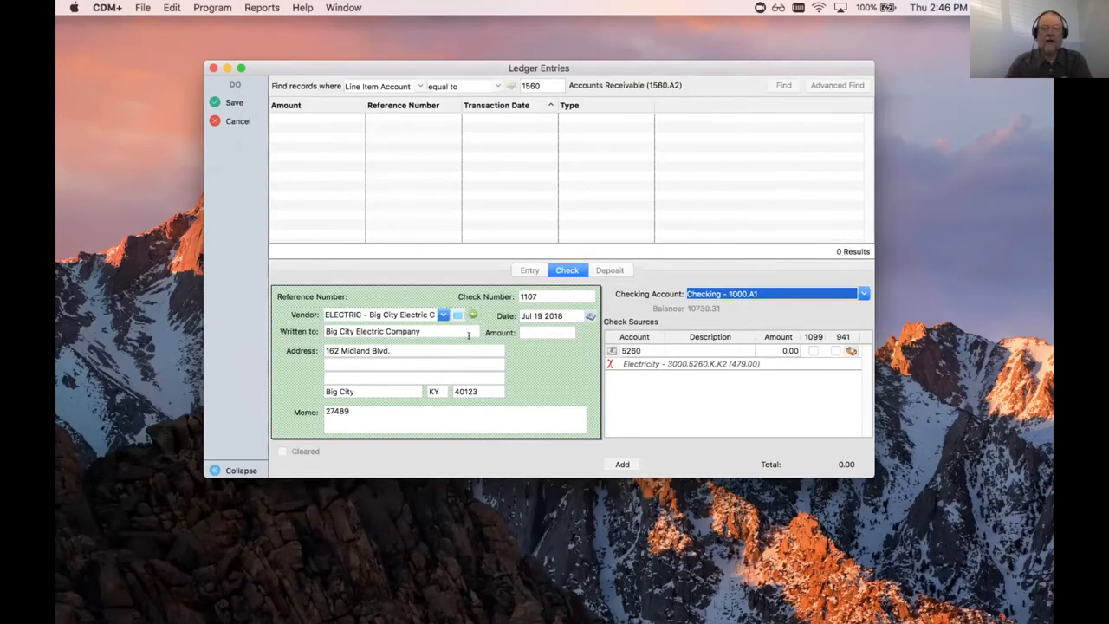
# Set the check amount to 257.88.
pyautogui.click(548, 330)
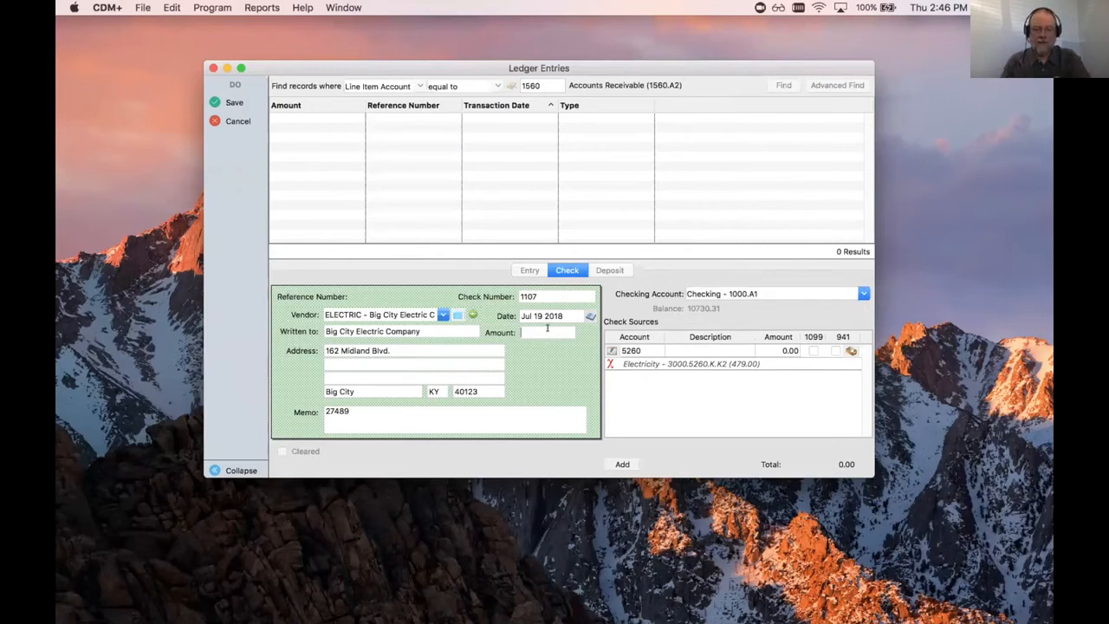
pyautogui.write('25')
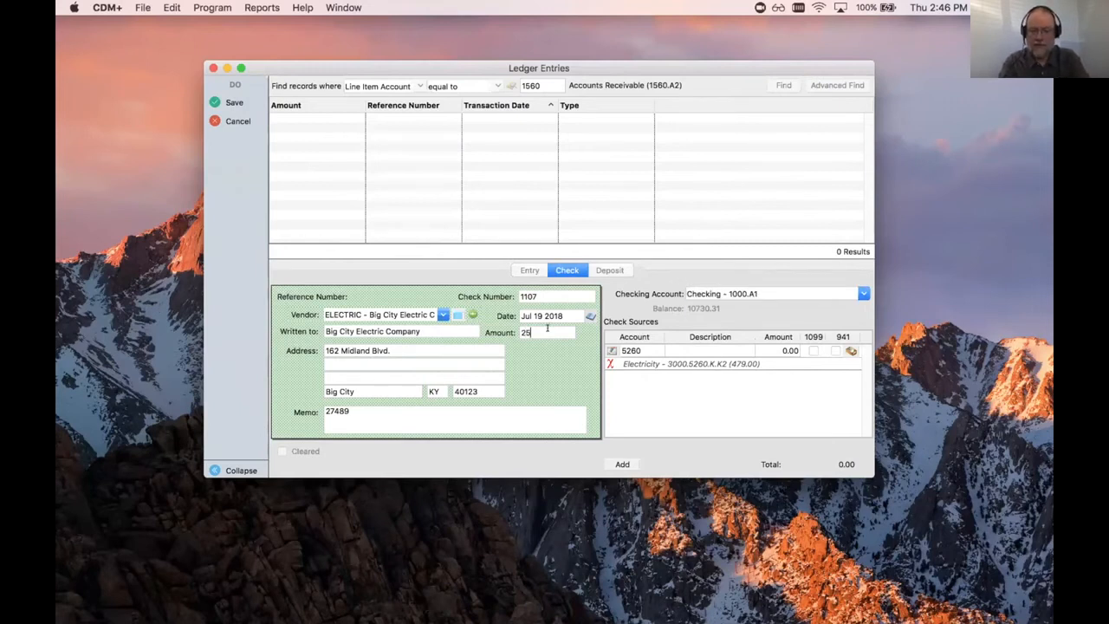
pyautogui.write('7.88')
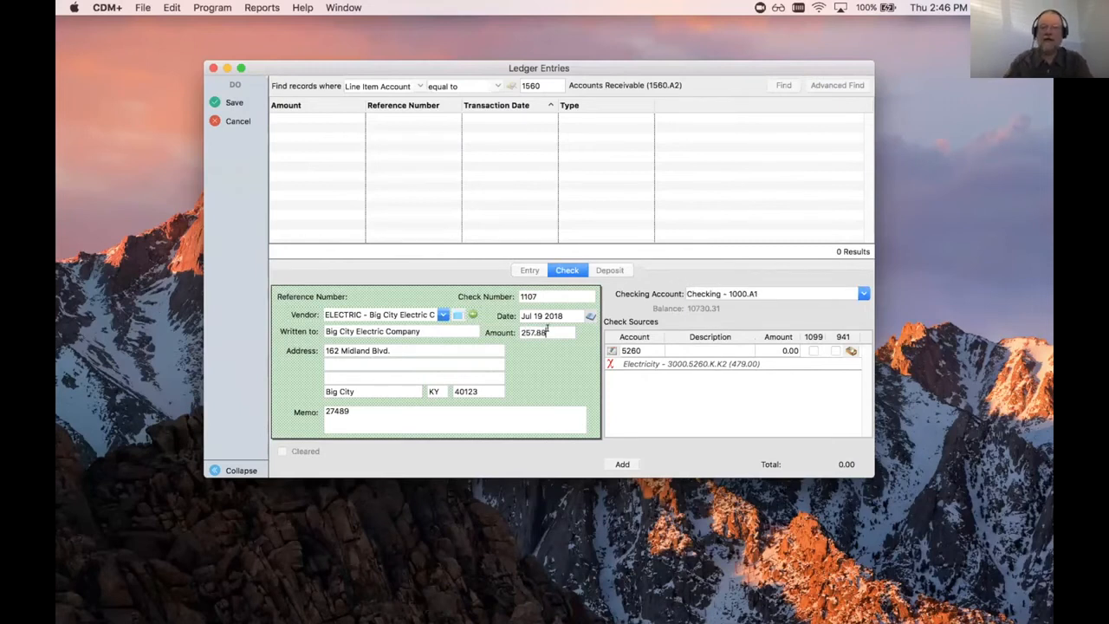
pyautogui.press('Tab')
pyautogui.press('Tab')
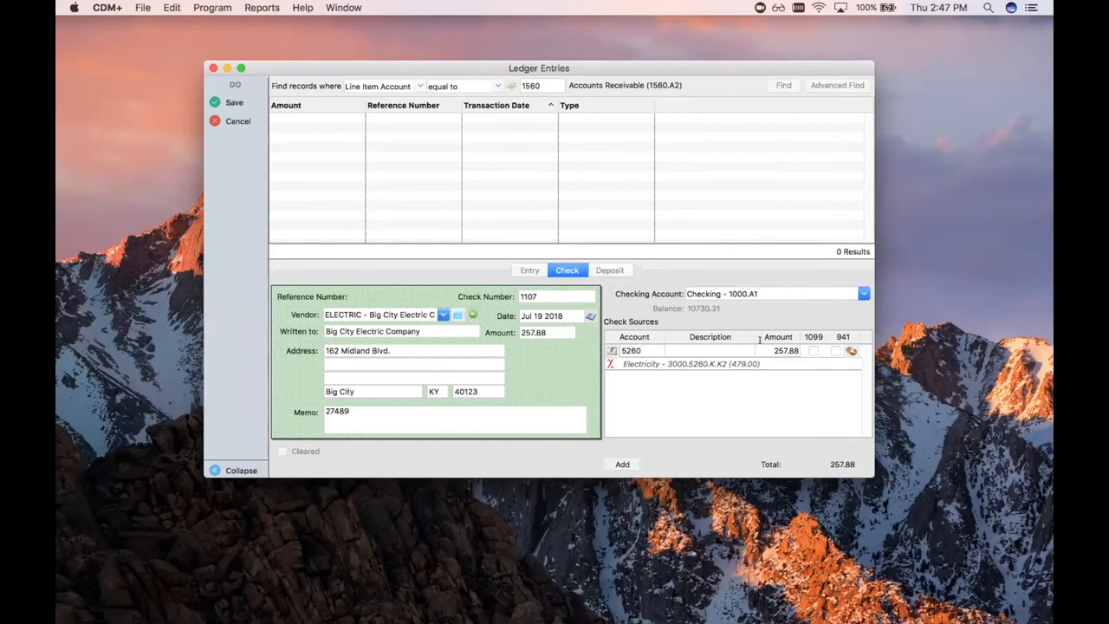
# Allocate 200.00 of the check to the Electricity line and add a second source line for the remainder.
pyautogui.click(804, 349)
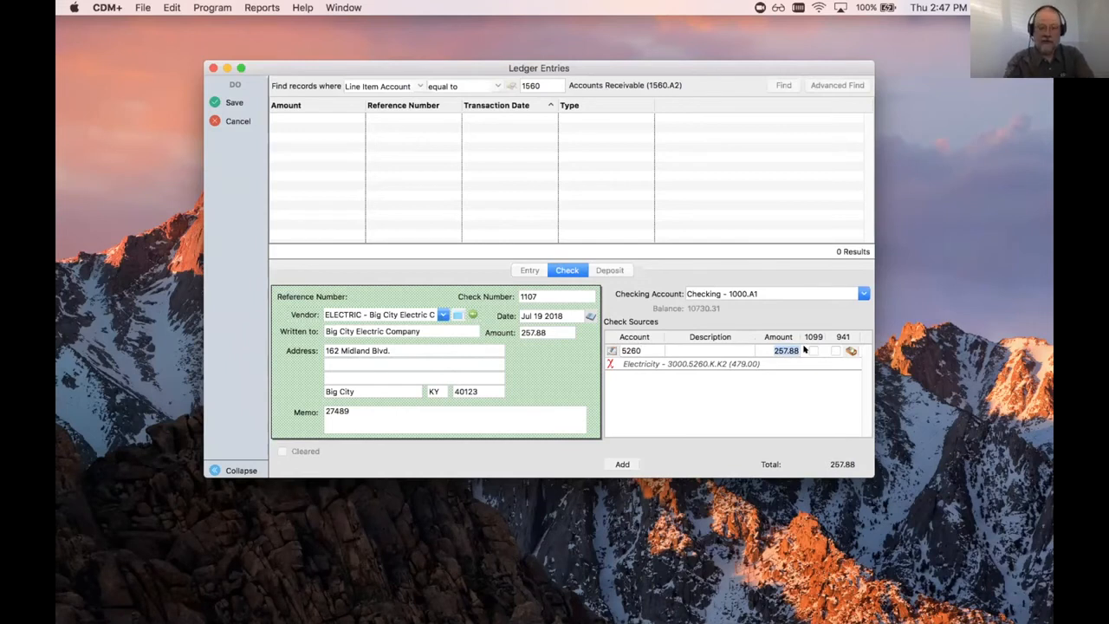
pyautogui.write('200')
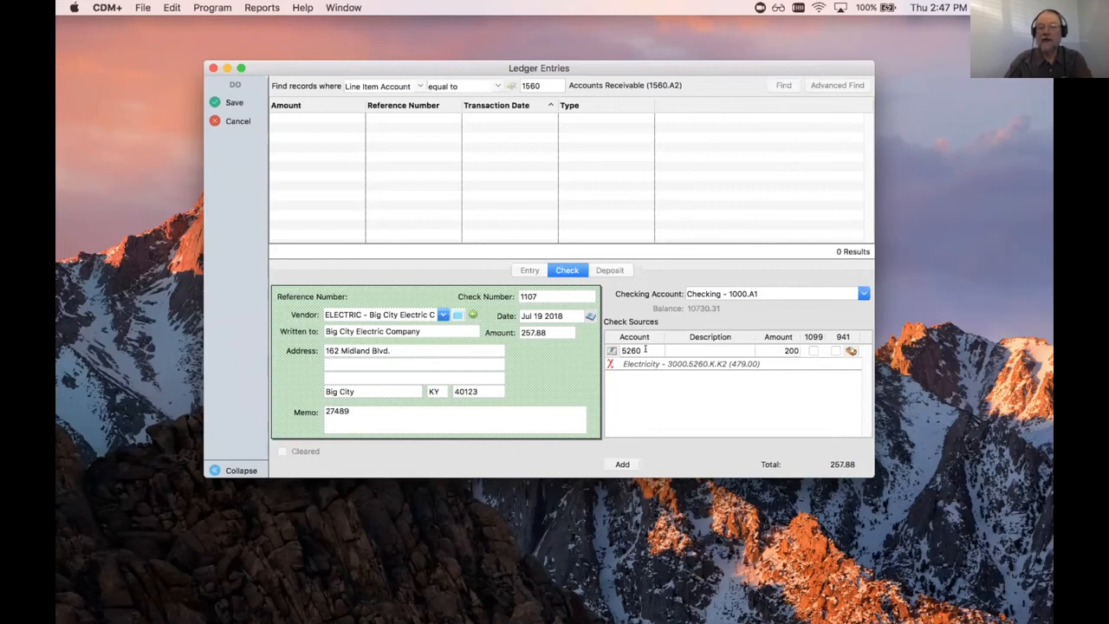
pyautogui.press('Return')
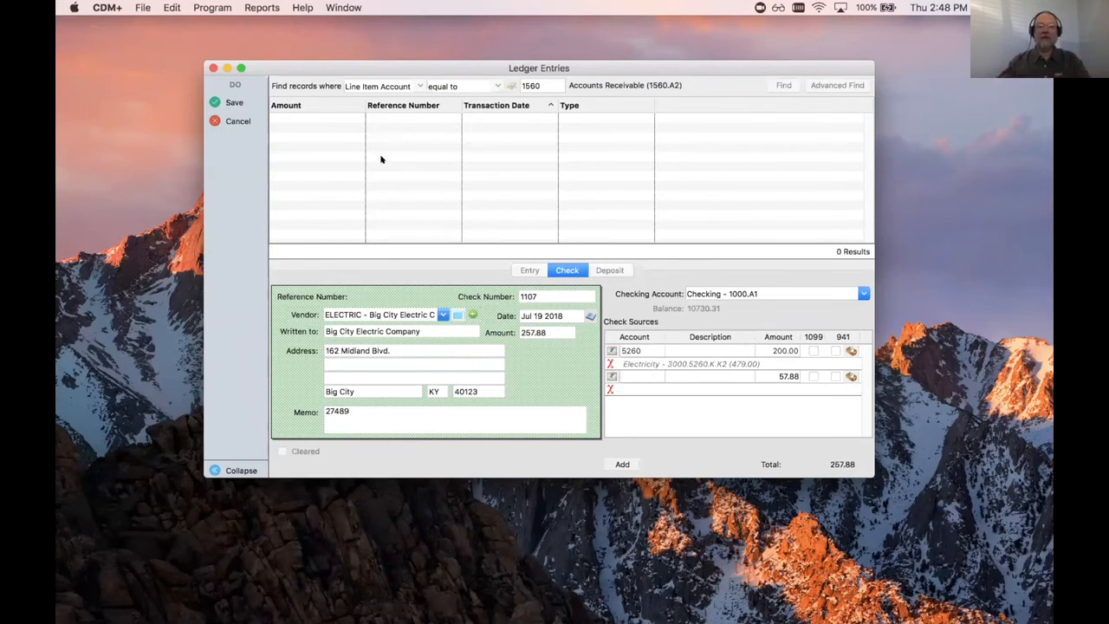
# Assign the second source line to expense account 5180, Youth Ministries Expense, and save the check.
pyautogui.click(612, 376)
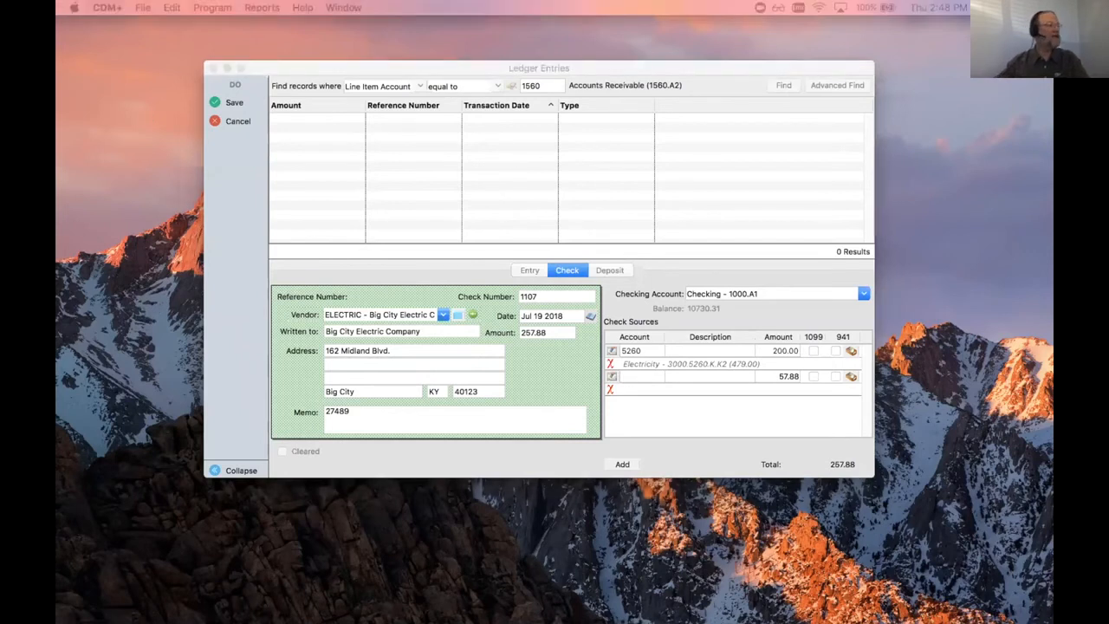
pyautogui.click(399, 201)
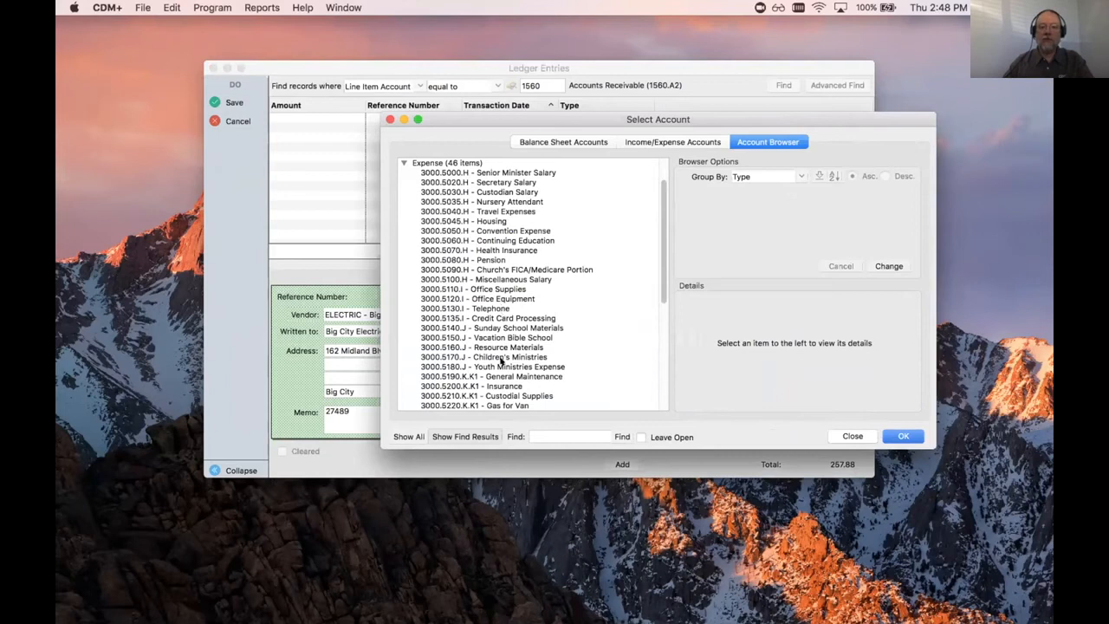
pyautogui.click(500, 366)
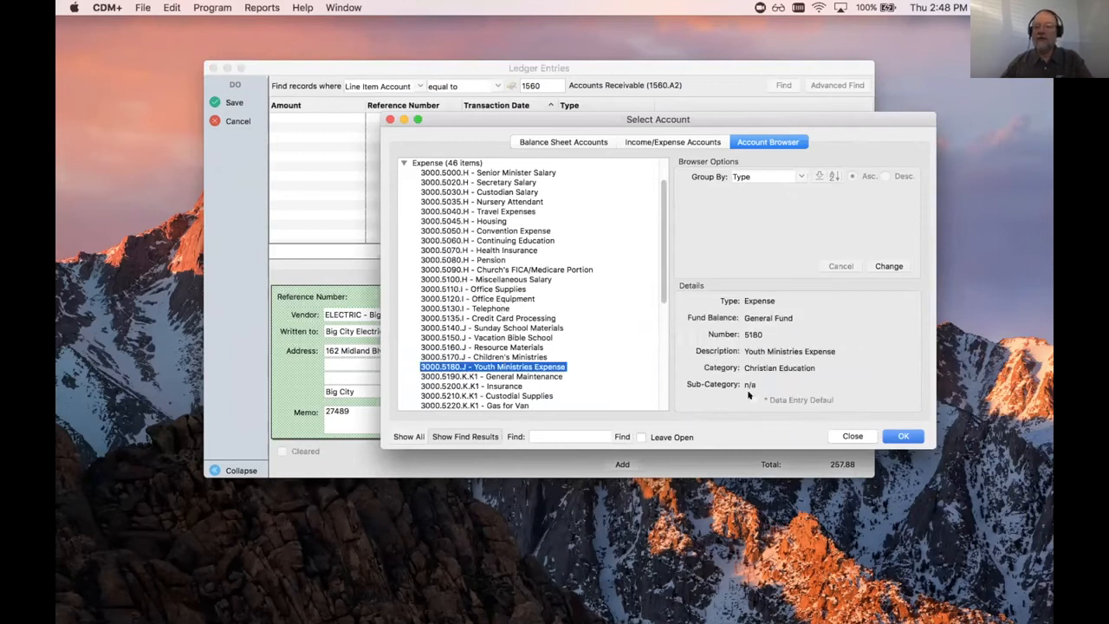
pyautogui.click(902, 436)
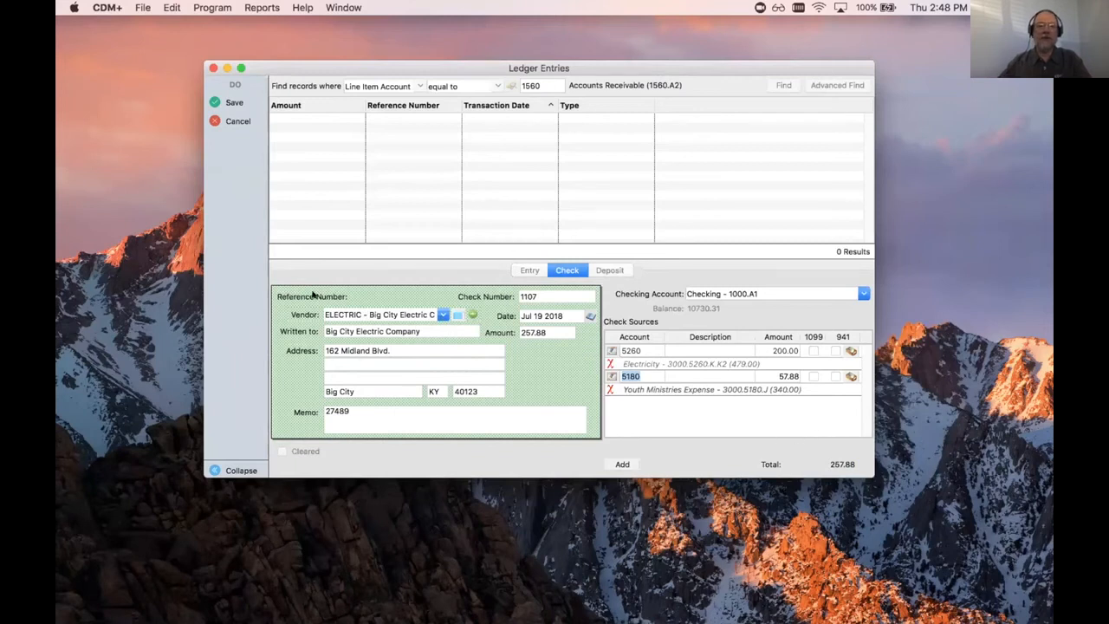
pyautogui.click(230, 100)
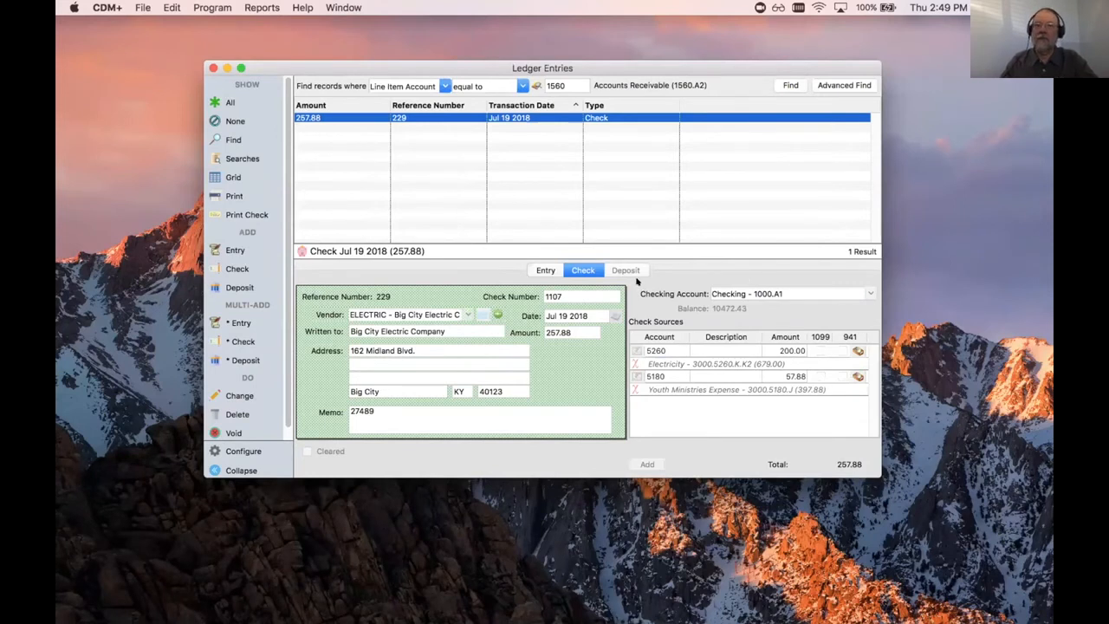
# Examine the ledger entry debits and credits behind the Big City Electric Company check, and return to the check view.
pyautogui.click(542, 265)
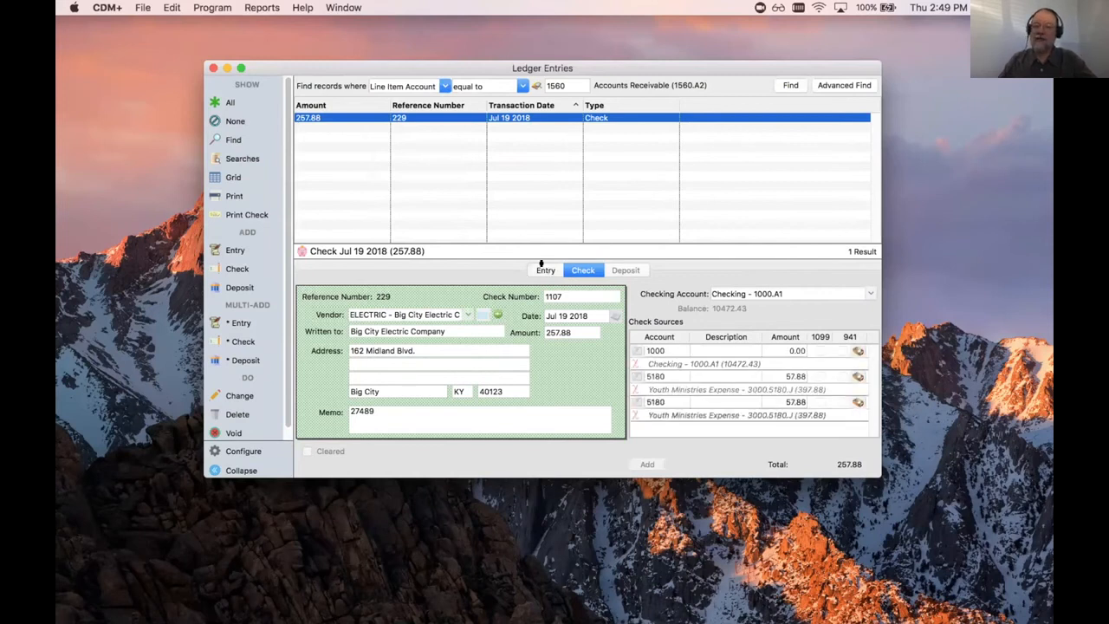
pyautogui.click(541, 265)
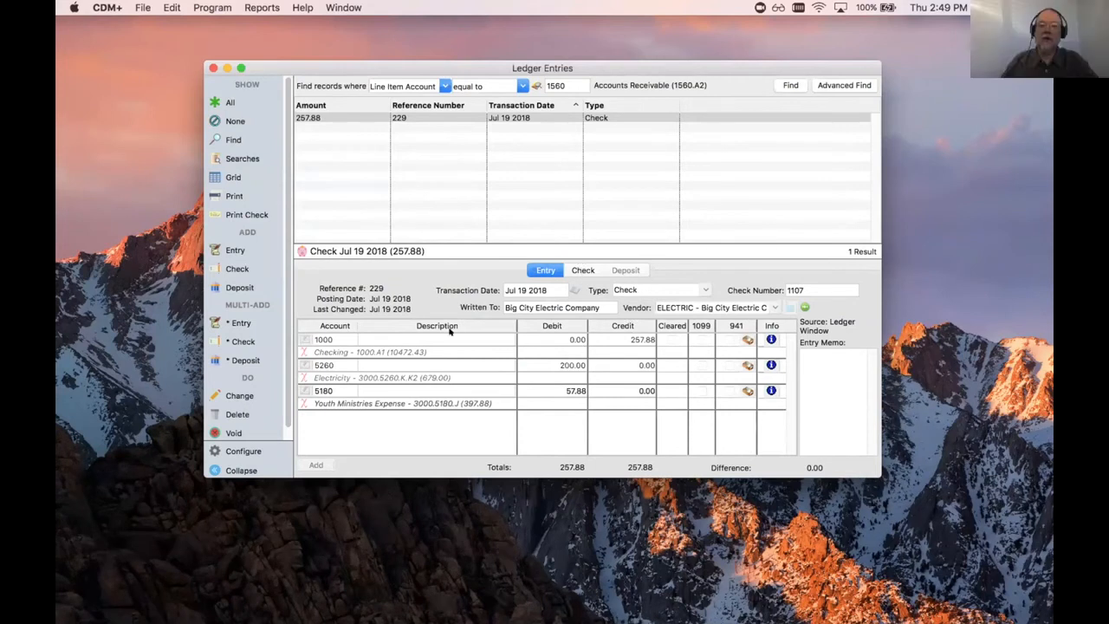
pyautogui.click(241, 267)
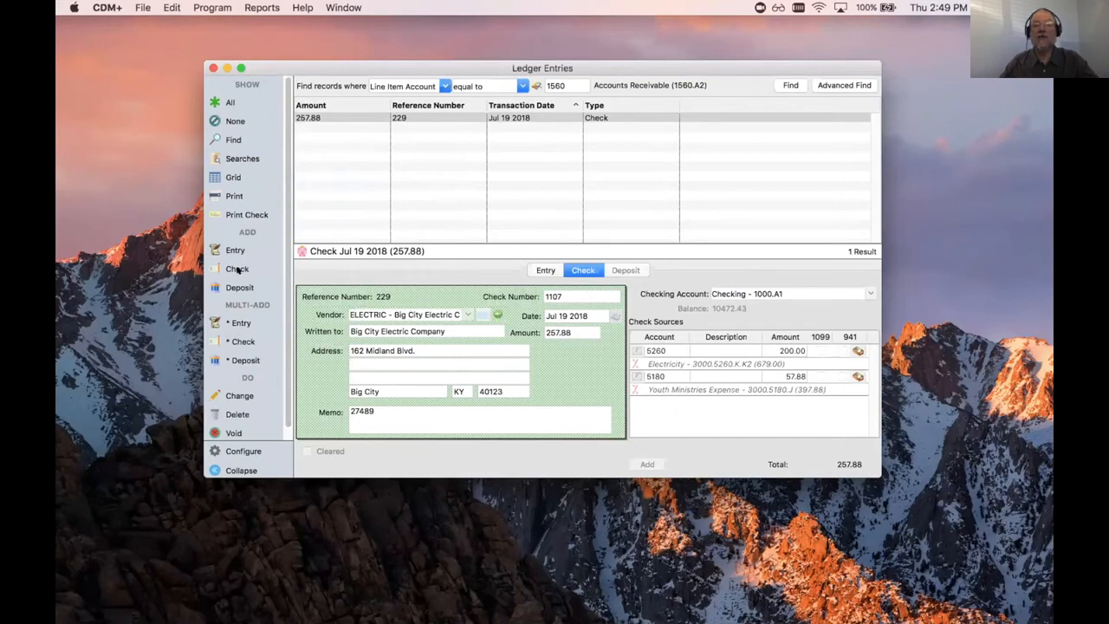
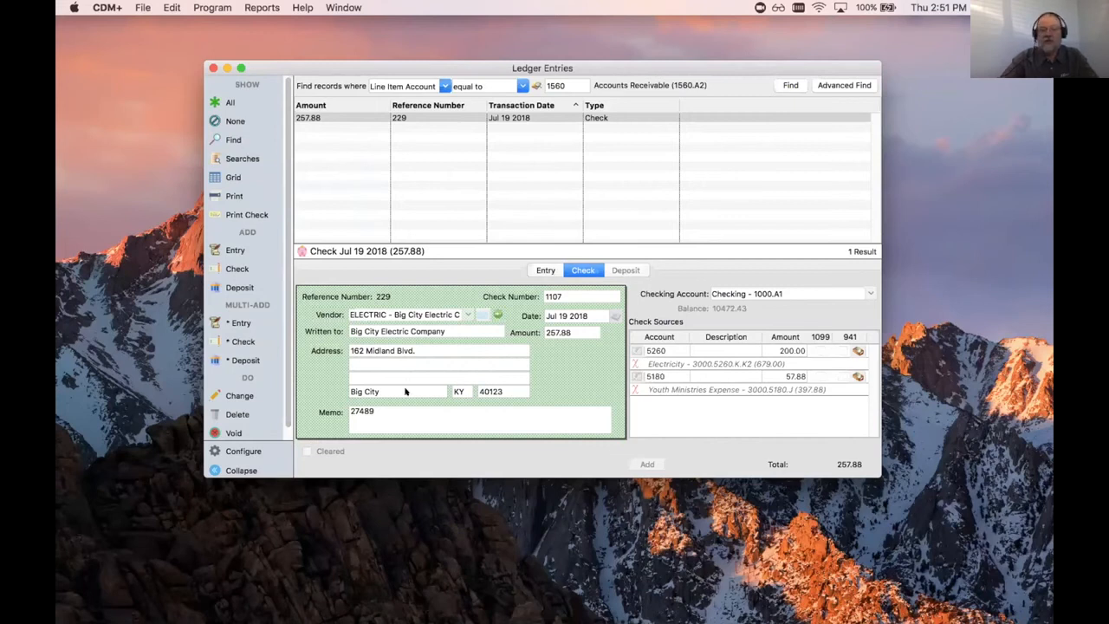
# Change the check's second source line to expense account 5160, Resource Materials, and save the check.
pyautogui.click(235, 396)
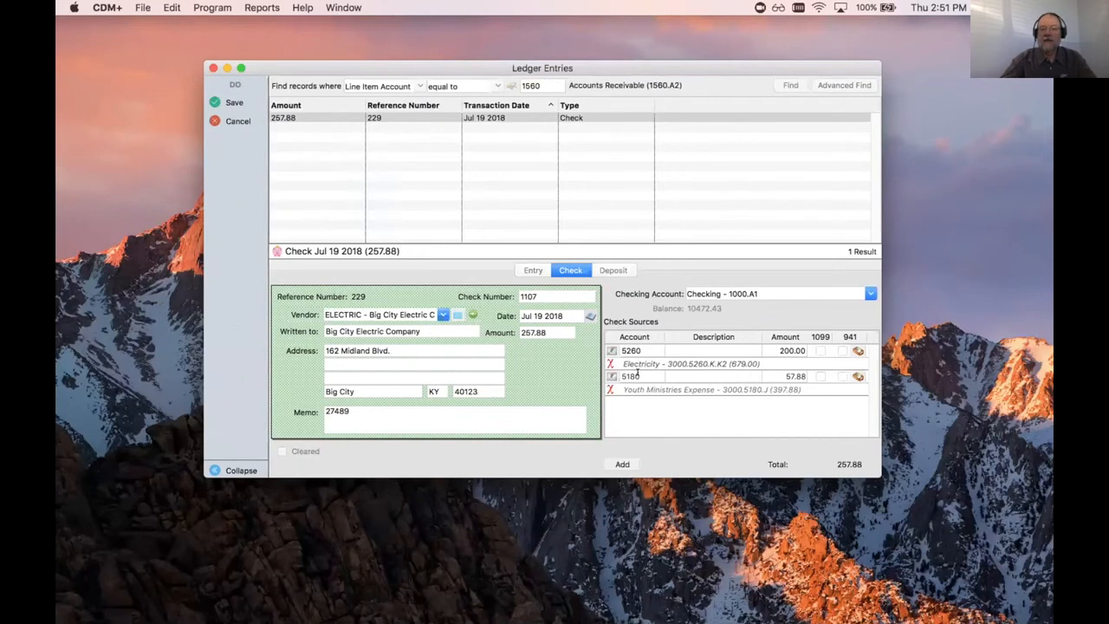
pyautogui.moveTo(637, 371); pyautogui.dragTo(613, 376)
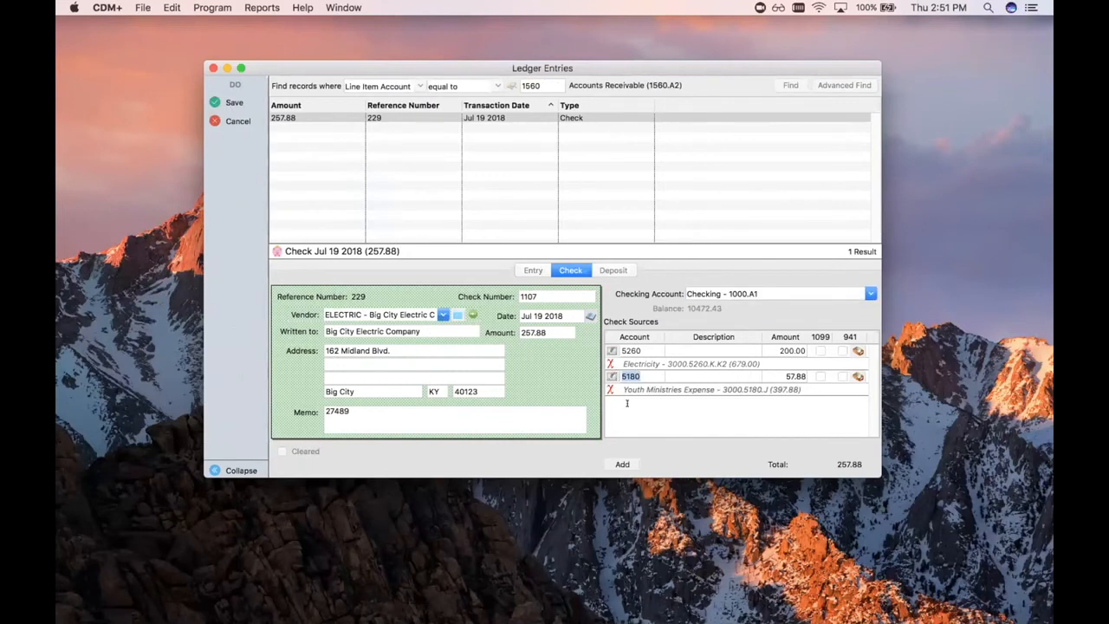
pyautogui.press('super+Tab')
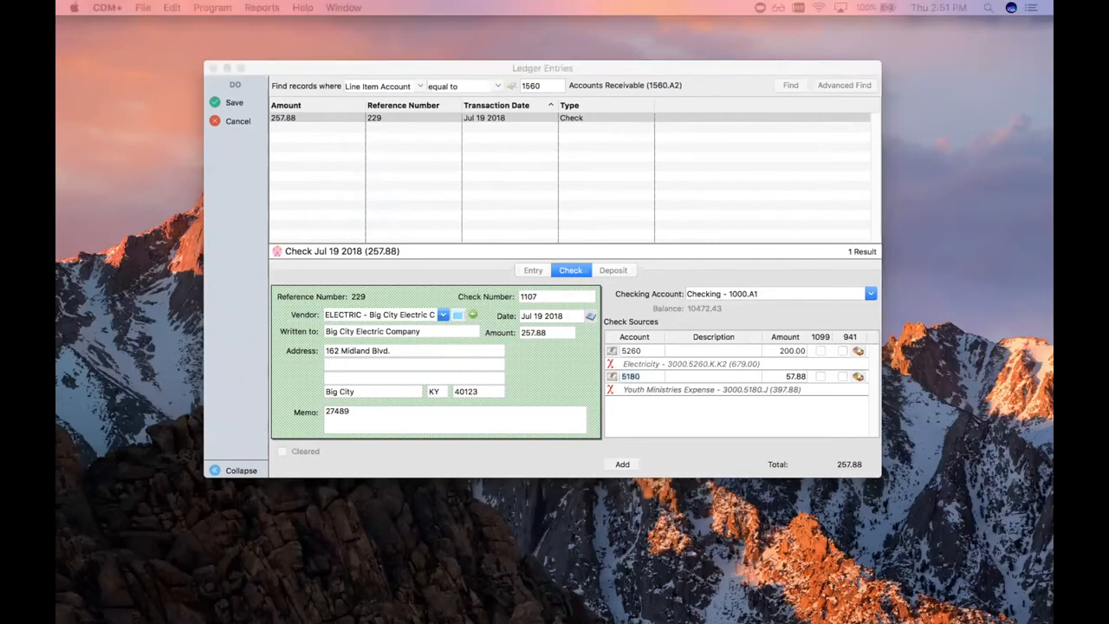
pyautogui.moveTo(57, 202); pyautogui.dragTo(467, 202)
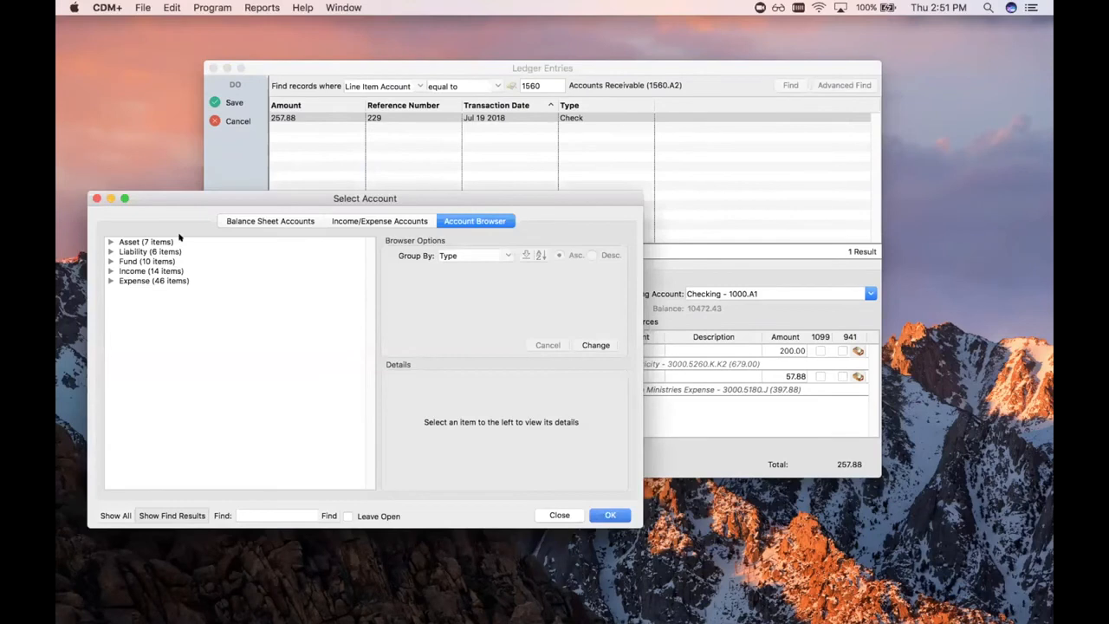
pyautogui.click(107, 281)
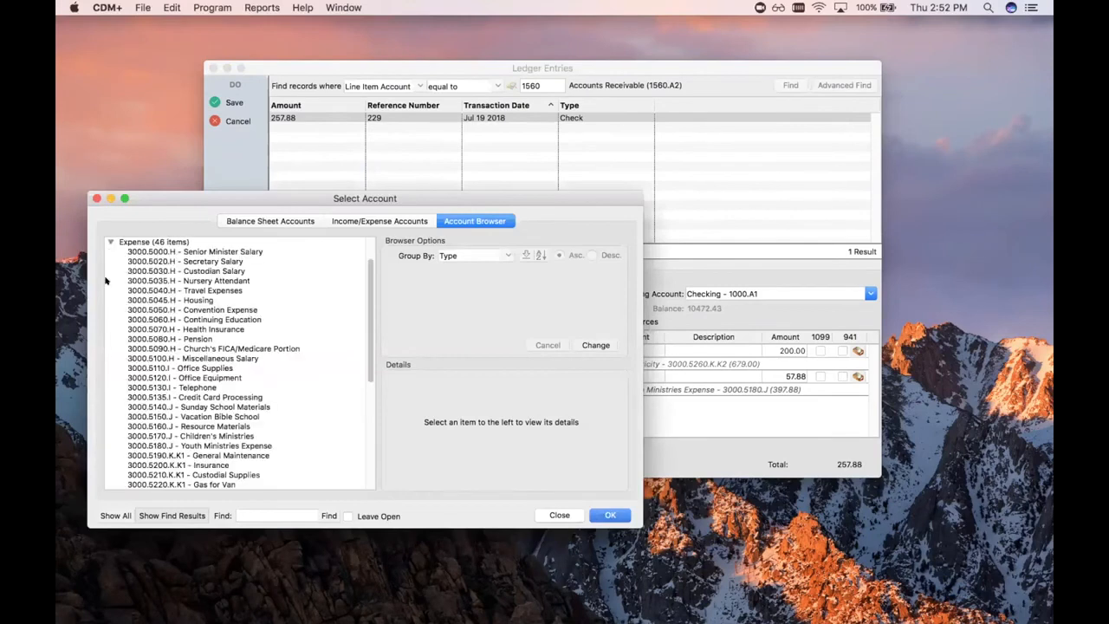
pyautogui.doubleClick(198, 427)
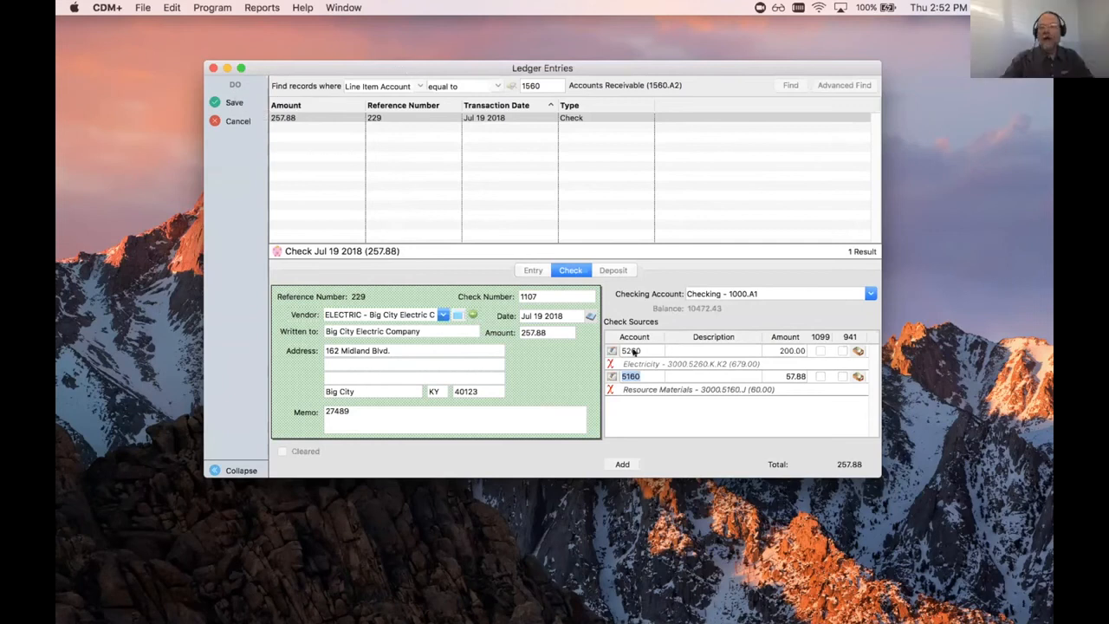
pyautogui.click(228, 103)
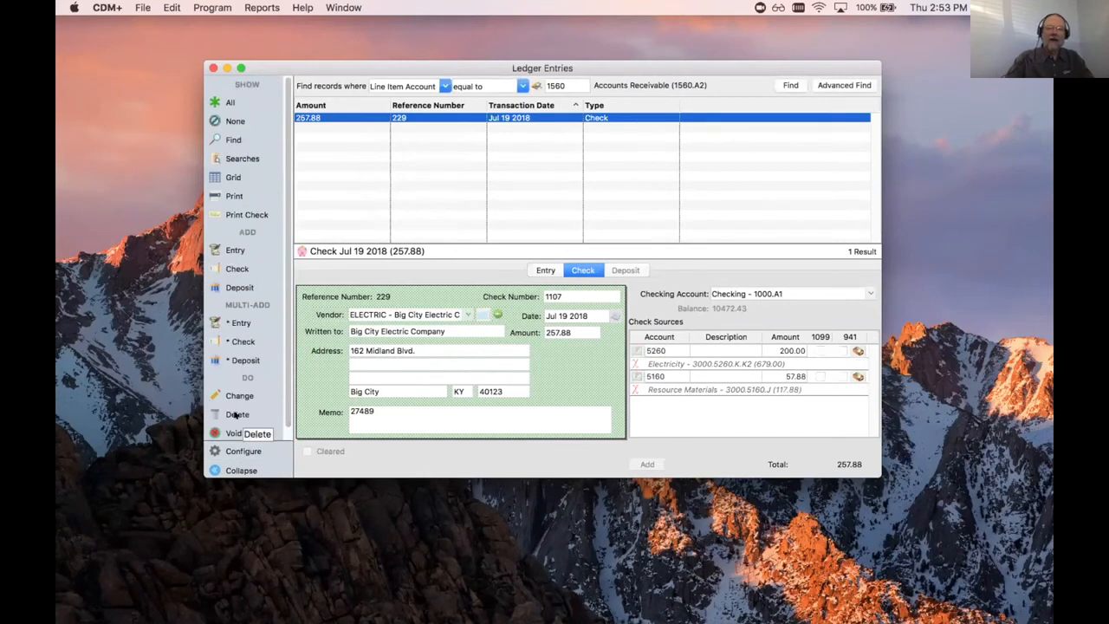
# Start a new deposit into Checking - 1000.A1 and set its amount to 3000.00.
pyautogui.scroll(-1, 282, 420)
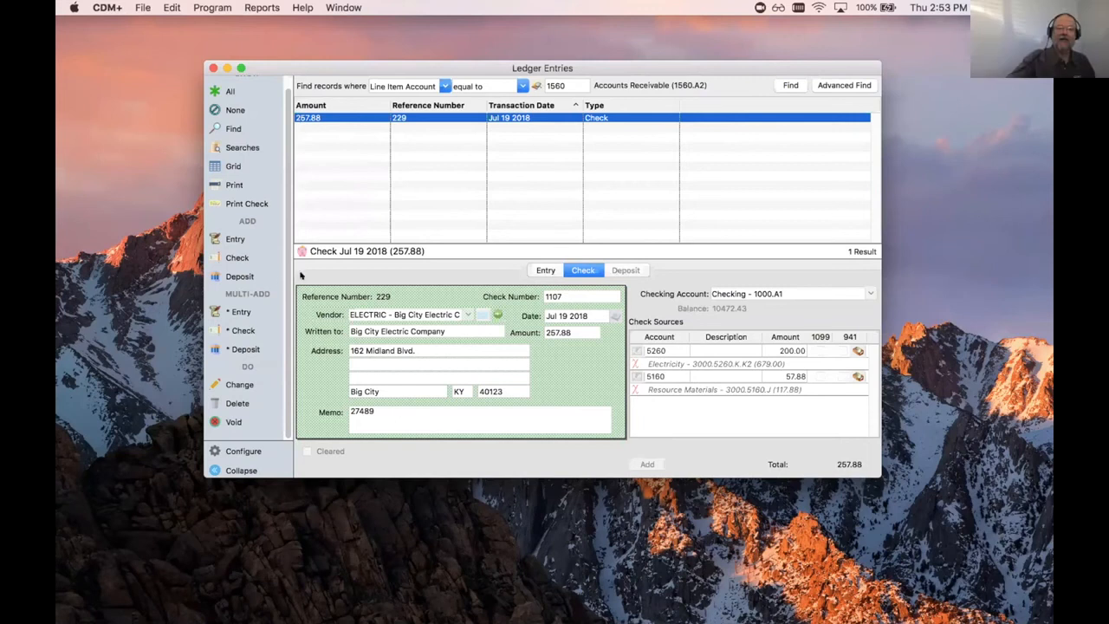
pyautogui.click(236, 274)
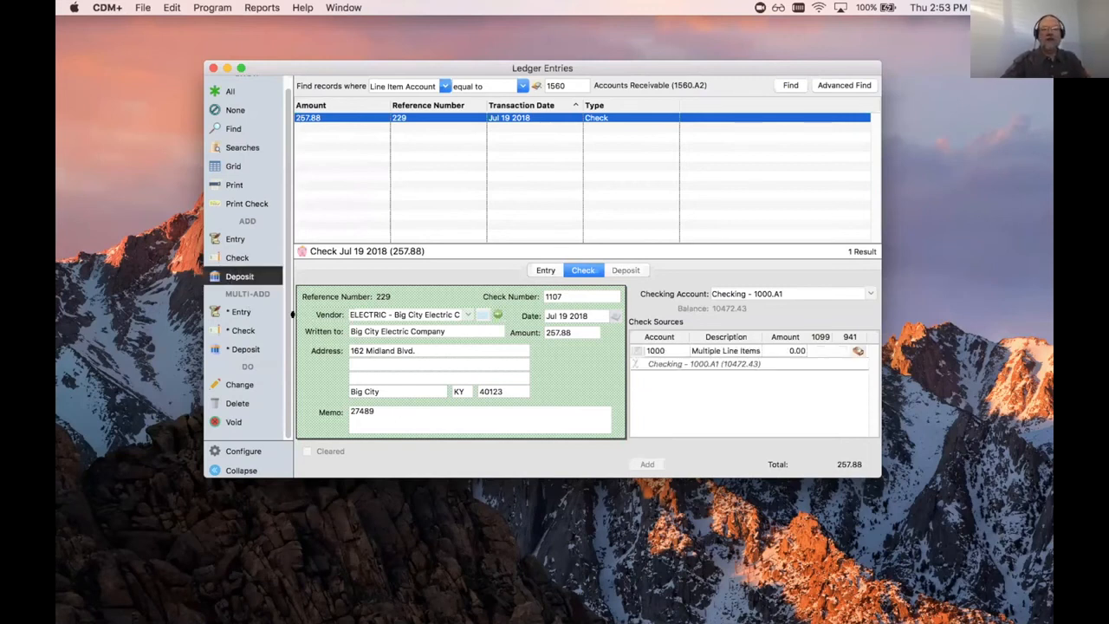
pyautogui.scroll(1, 242, 286)
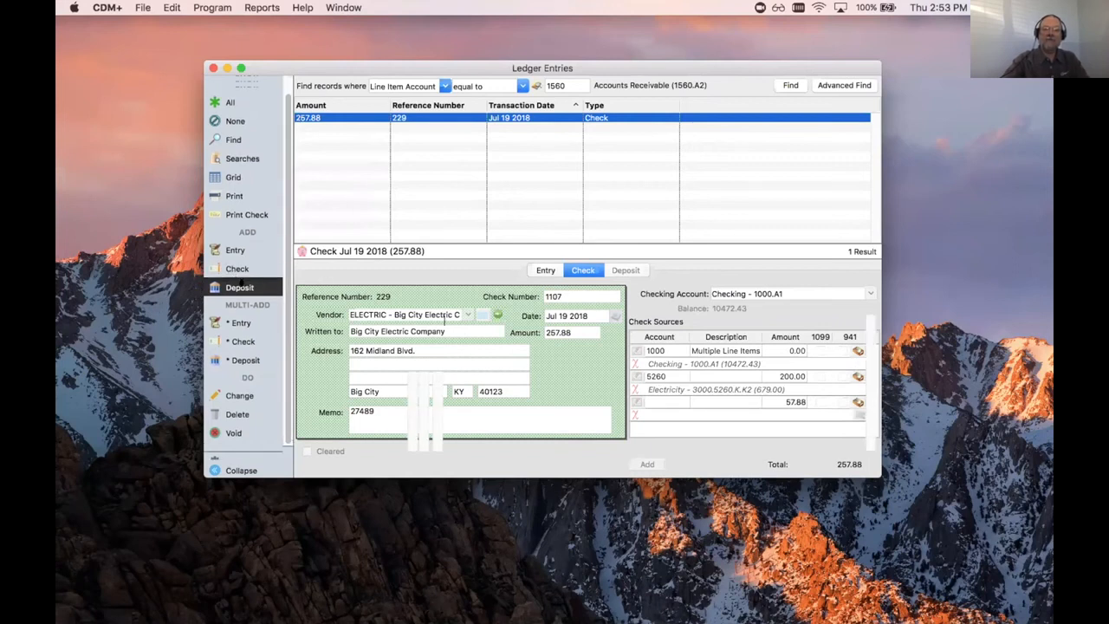
pyautogui.click(243, 287)
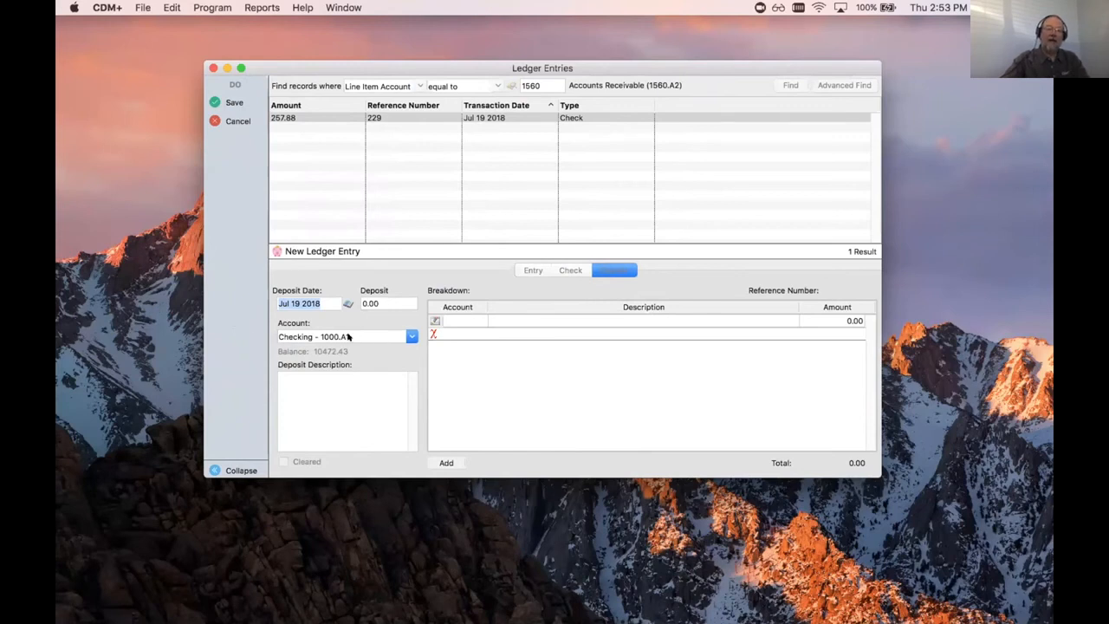
pyautogui.press('Tab')
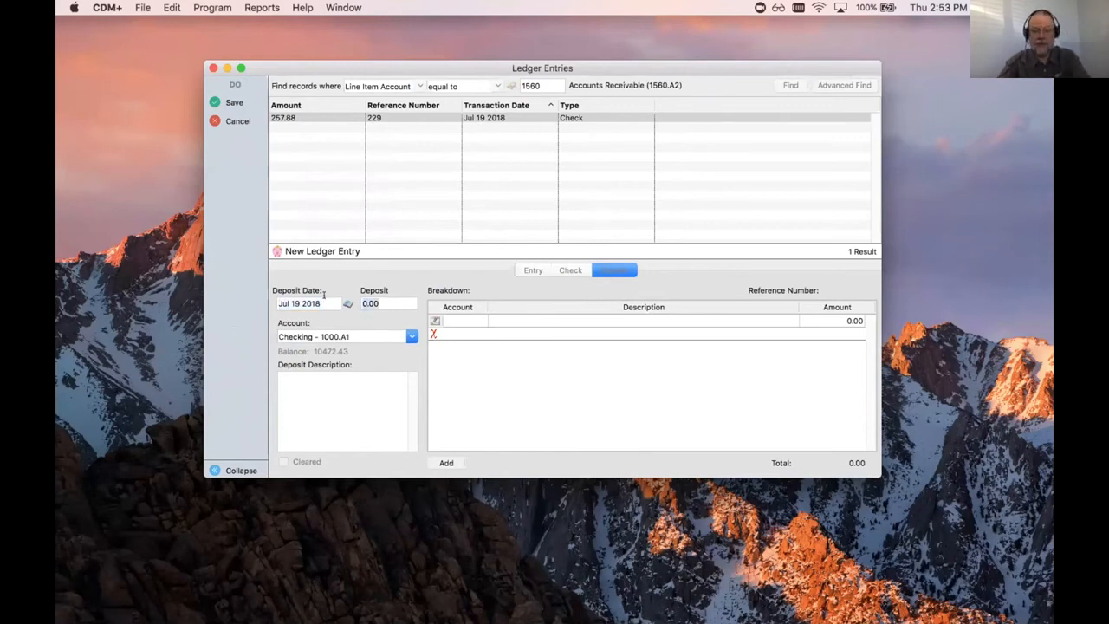
pyautogui.write('3000')
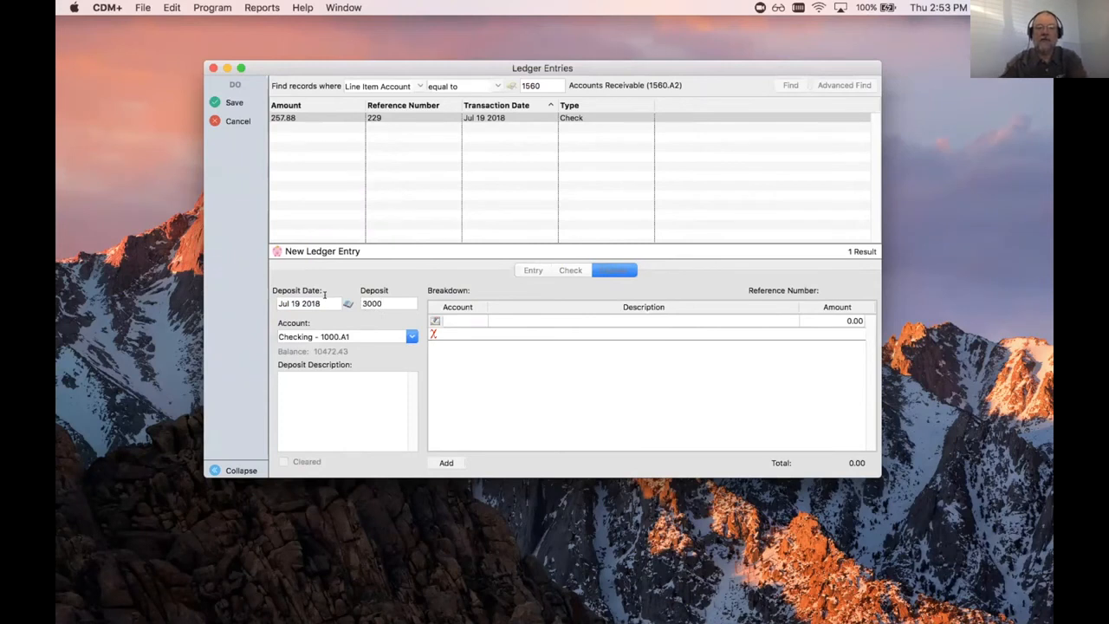
pyautogui.press('Tab')
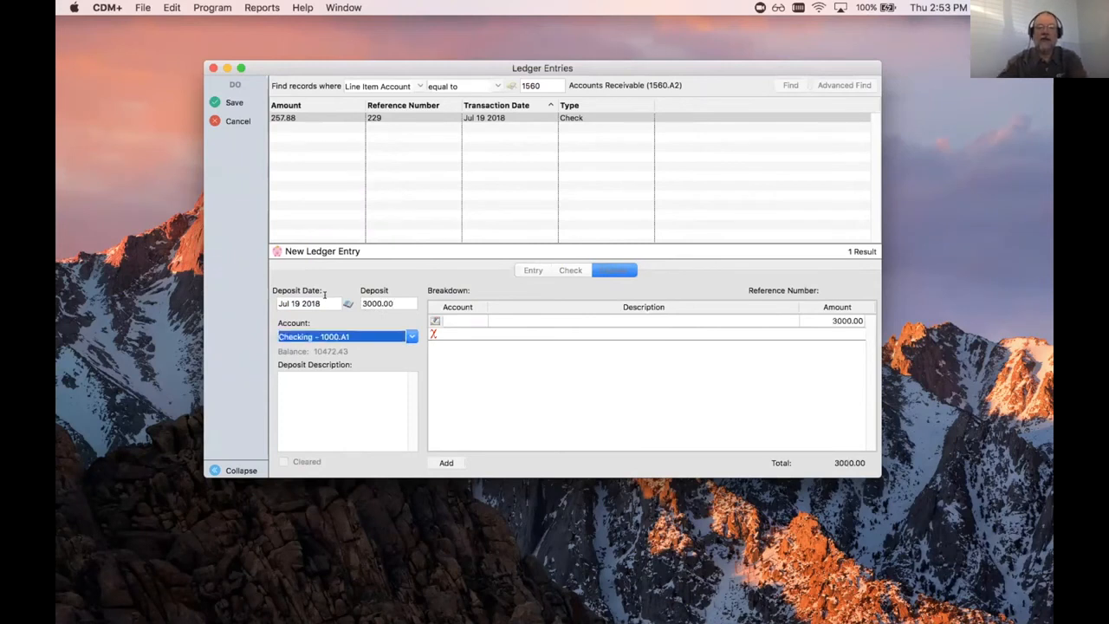
# Allocate 2700.00 of the deposit to income account 4000, Sunday Worship Offering, and add a second breakdown line.
pyautogui.click(435, 319)
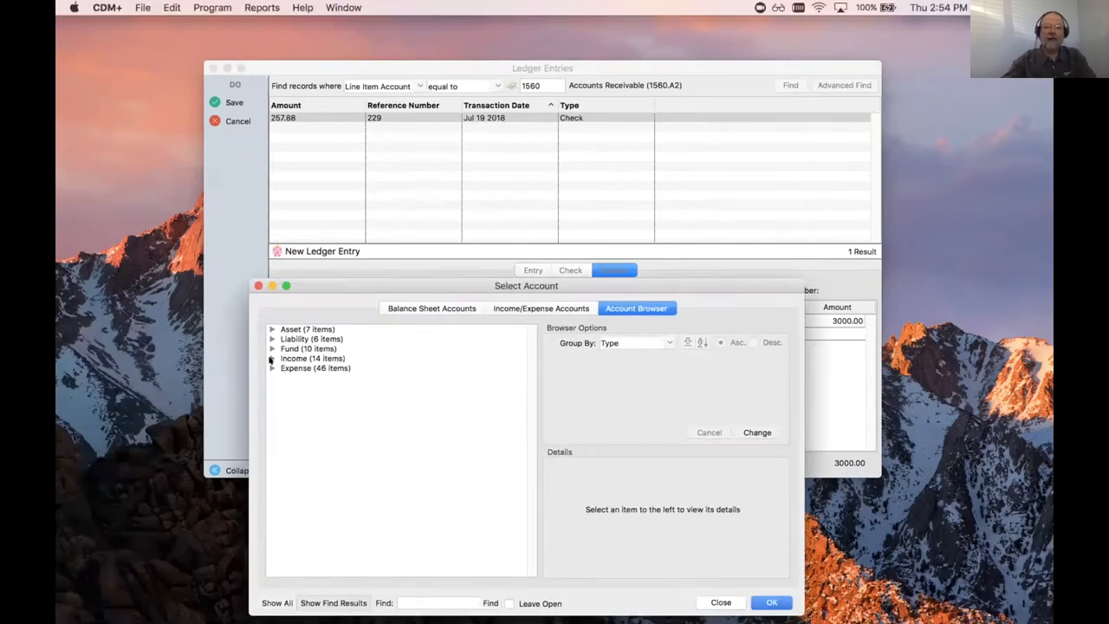
pyautogui.click(271, 359)
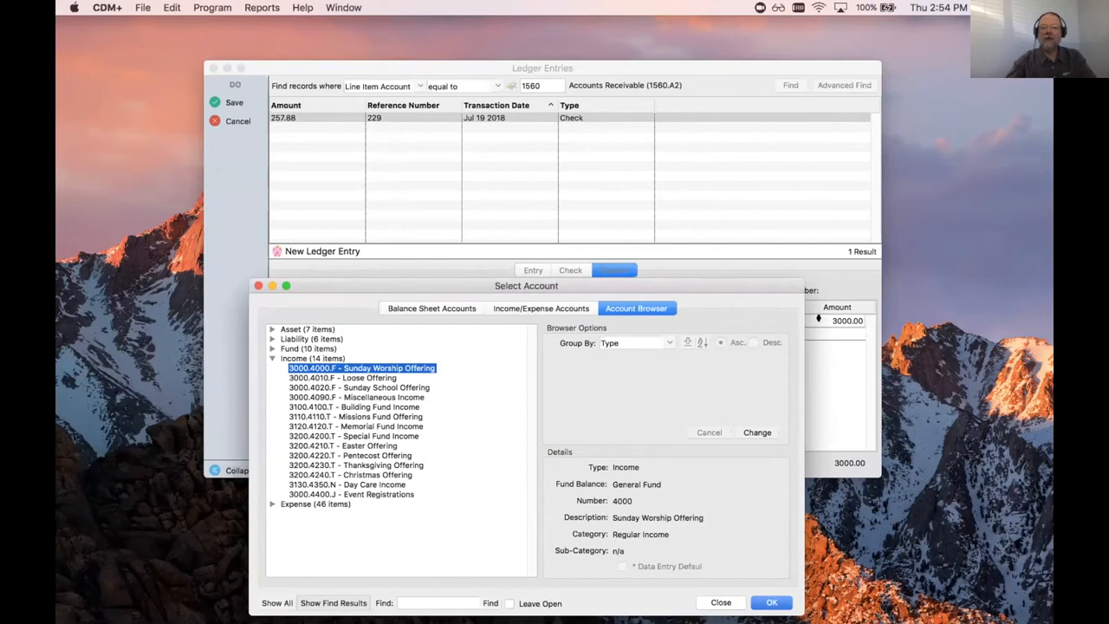
pyautogui.press('Return')
pyautogui.write('20')
pyautogui.write('00')
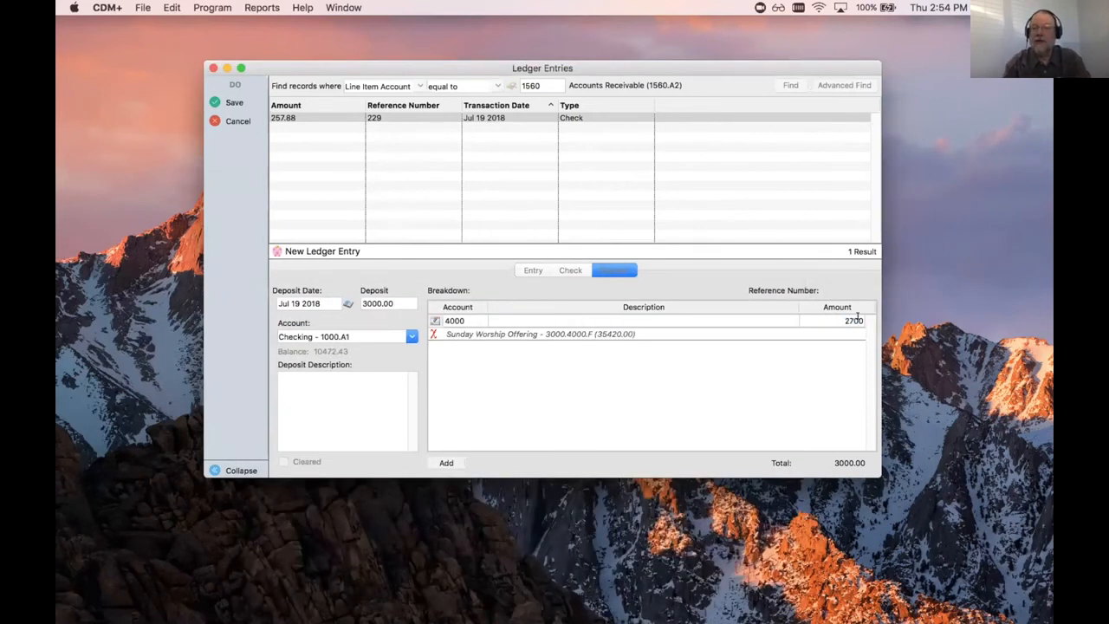
pyautogui.press('Tab')
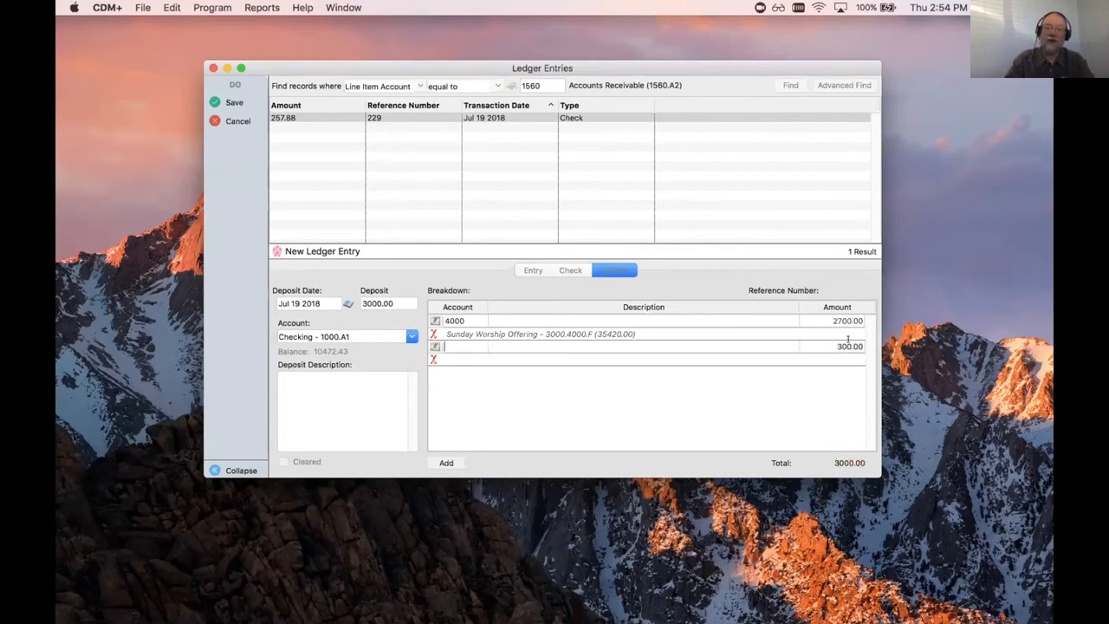
# Assign the second breakdown line to income account 4010, Loose Offering, with 100.00, and add a third line.
pyautogui.click(436, 346)
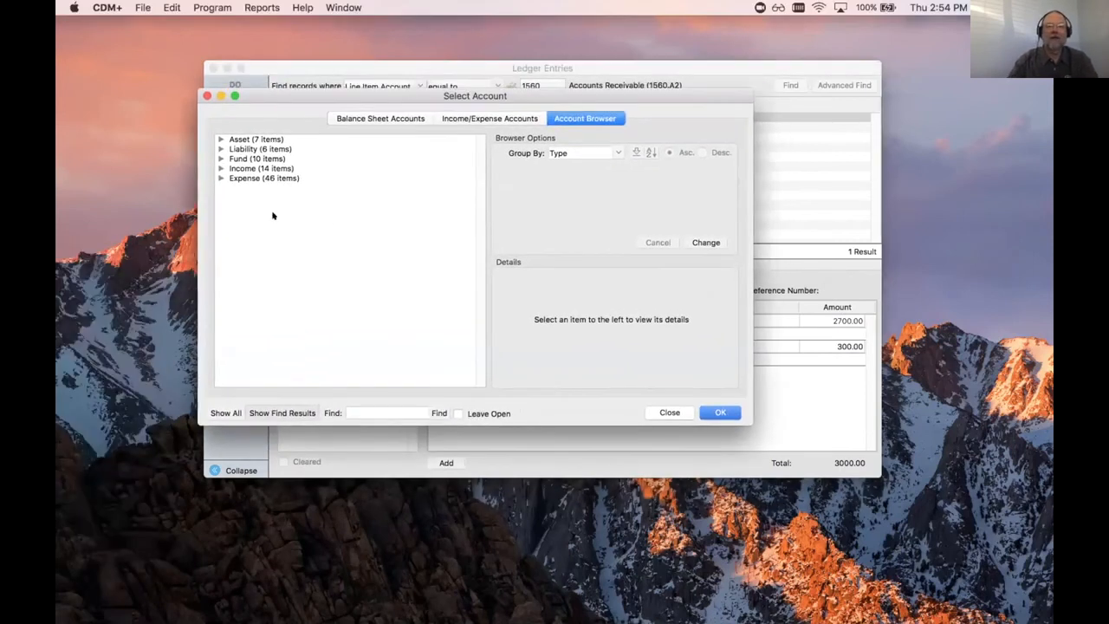
pyautogui.click(222, 168)
pyautogui.click(305, 187)
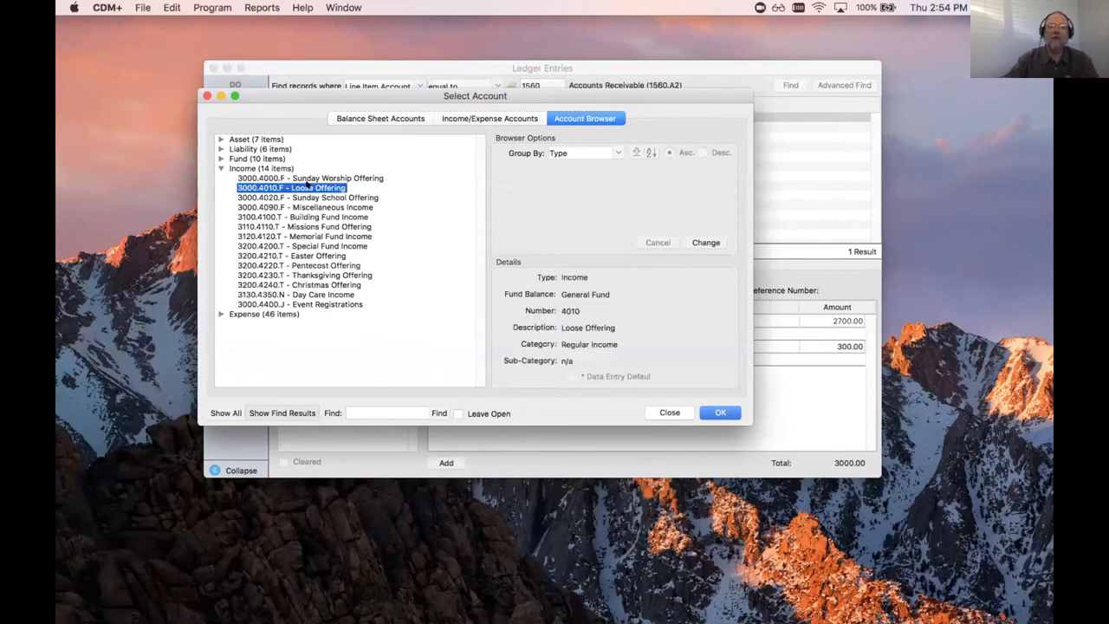
pyautogui.click(718, 414)
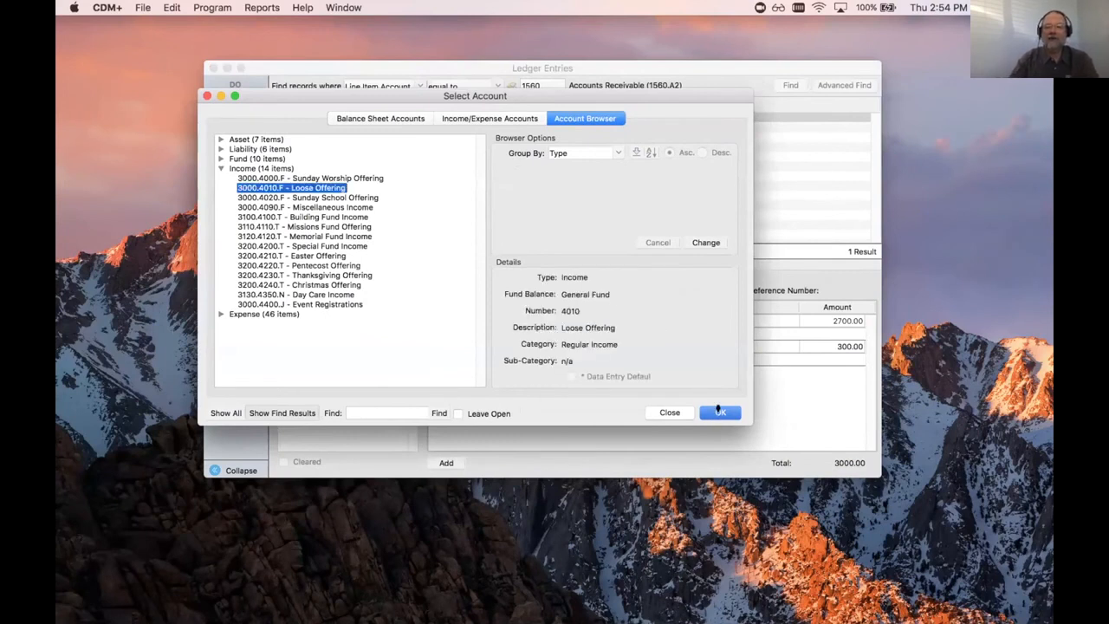
pyautogui.moveTo(838, 347); pyautogui.dragTo(843, 347)
pyautogui.write('1')
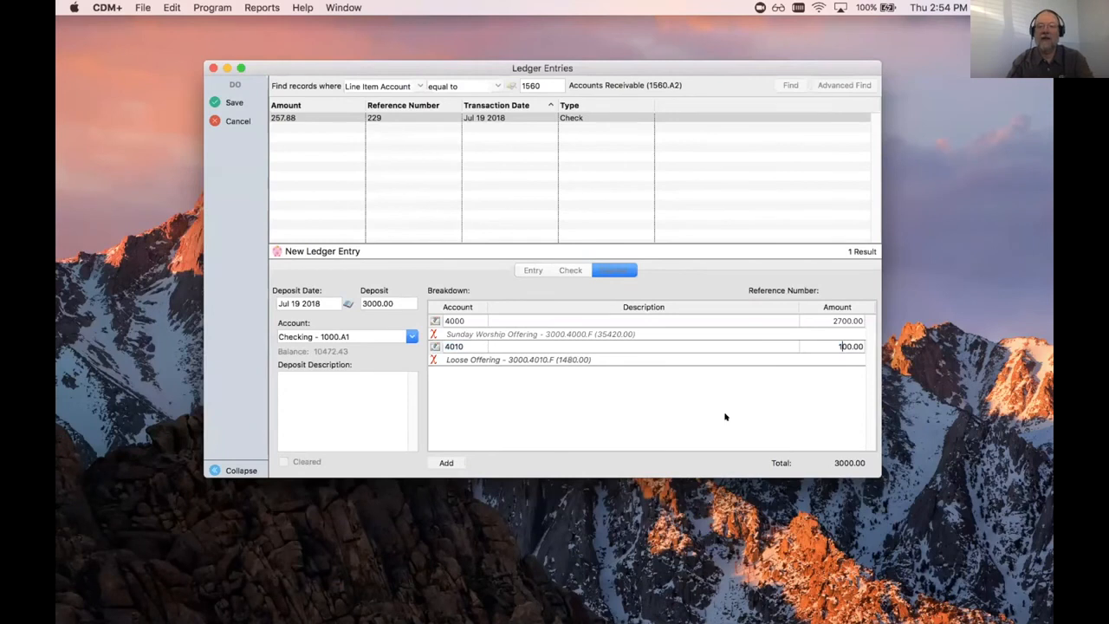
pyautogui.press('Tab')
# Assign the third breakdown line to income account 4020, Sunday School Offering, and save the deposit.
pyautogui.click(435, 372)
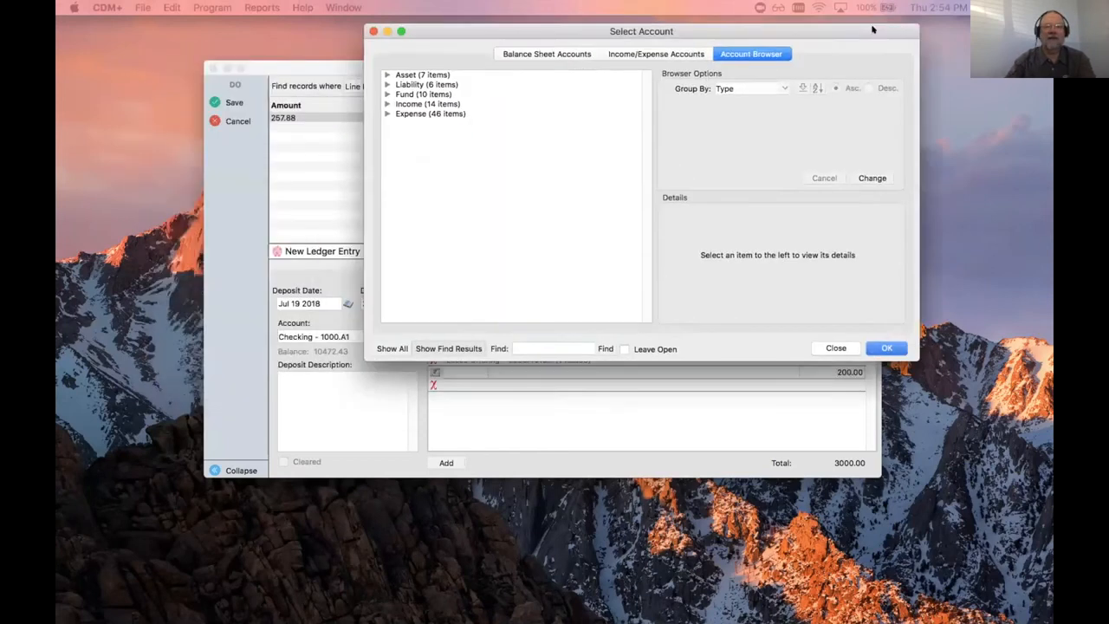
pyautogui.click(382, 106)
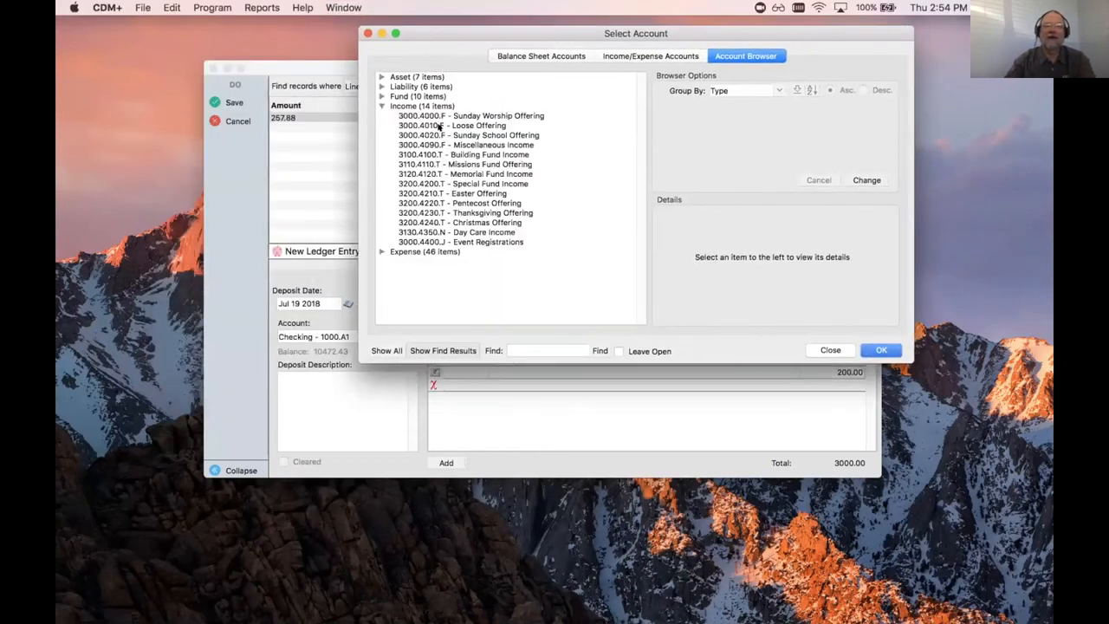
pyautogui.click(473, 134)
pyautogui.click(882, 349)
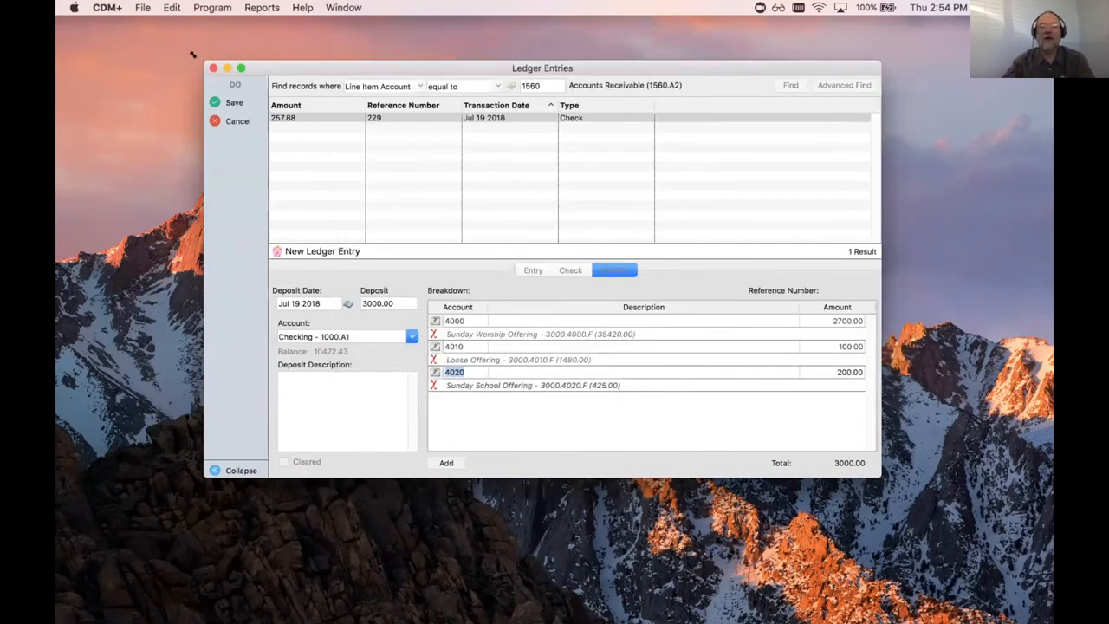
pyautogui.click(229, 102)
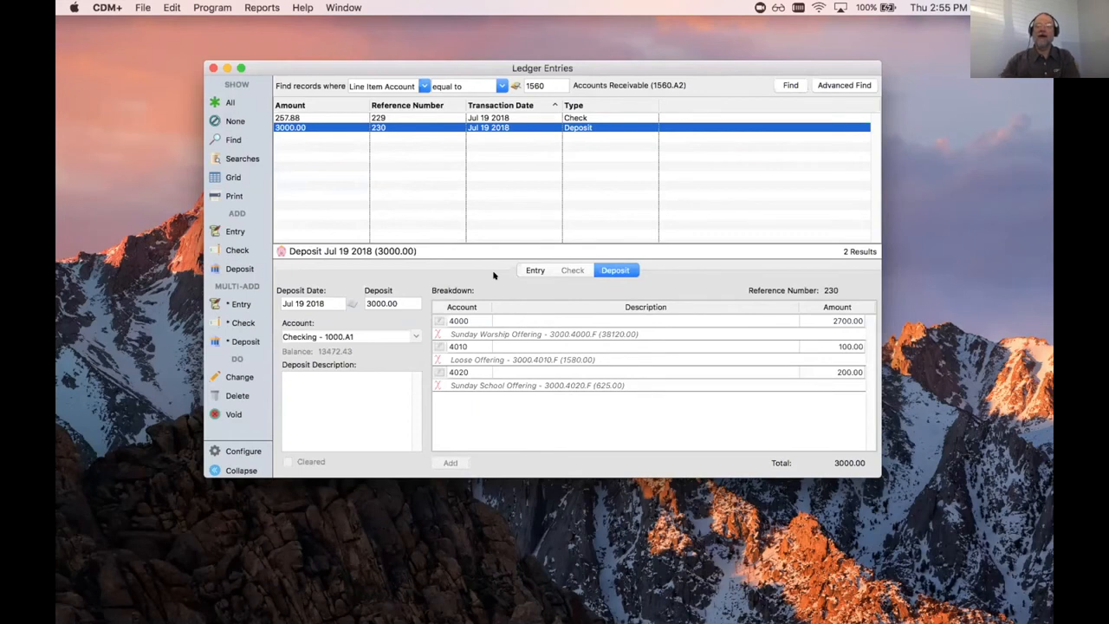
# Find the ledger entries whose type equals Contributions and select the first one found.
pyautogui.click(424, 85)
pyautogui.scroll(-5, 483, 187)
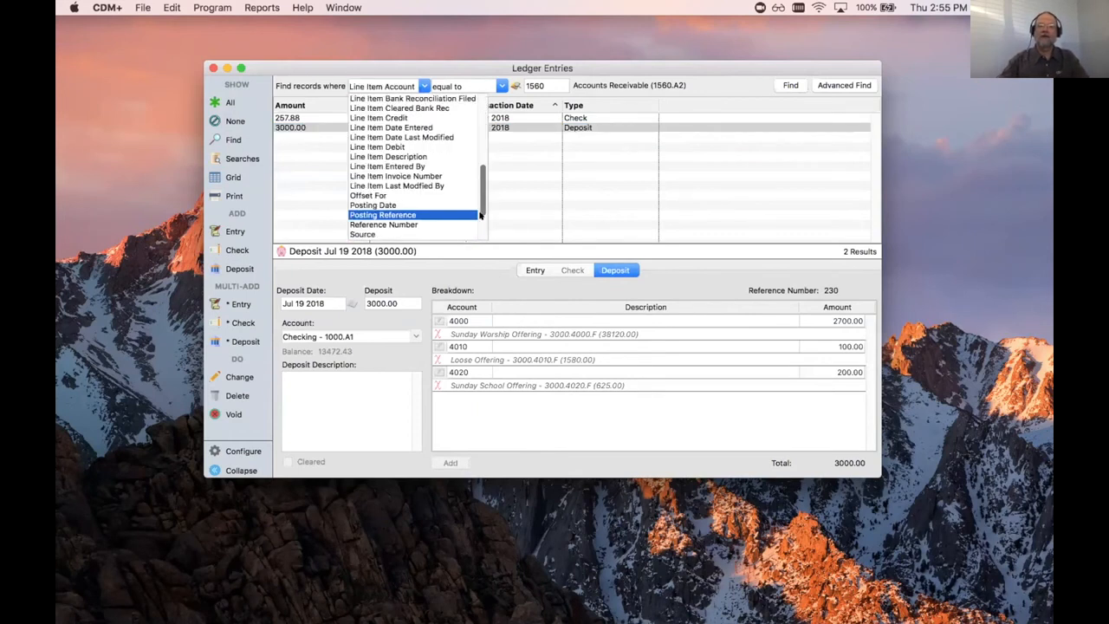
pyautogui.scroll(-3, 472, 212)
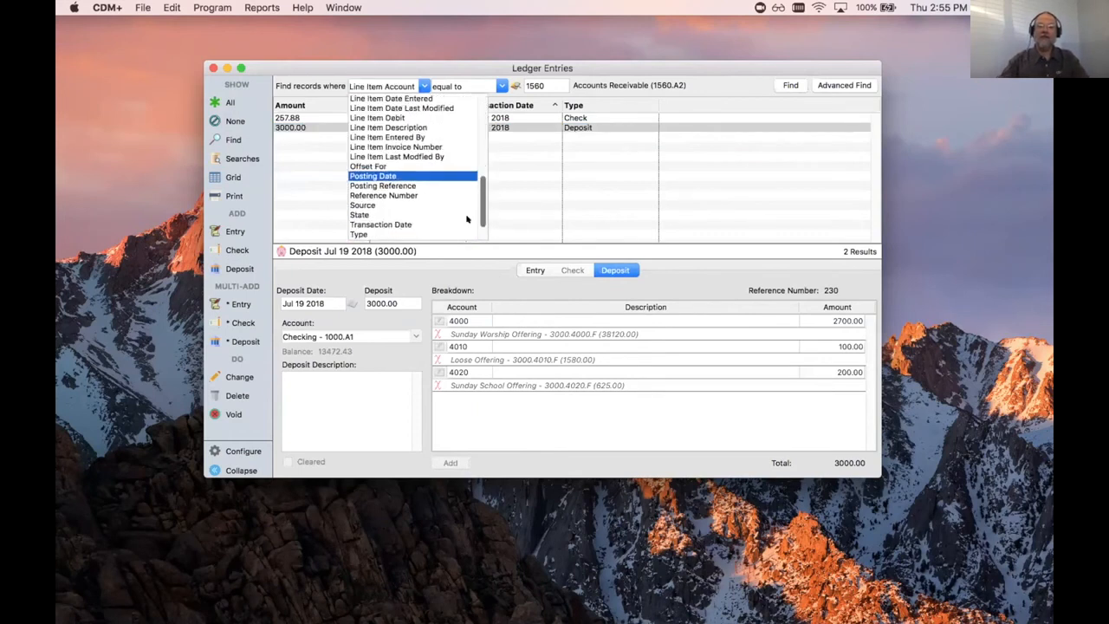
pyautogui.click(358, 232)
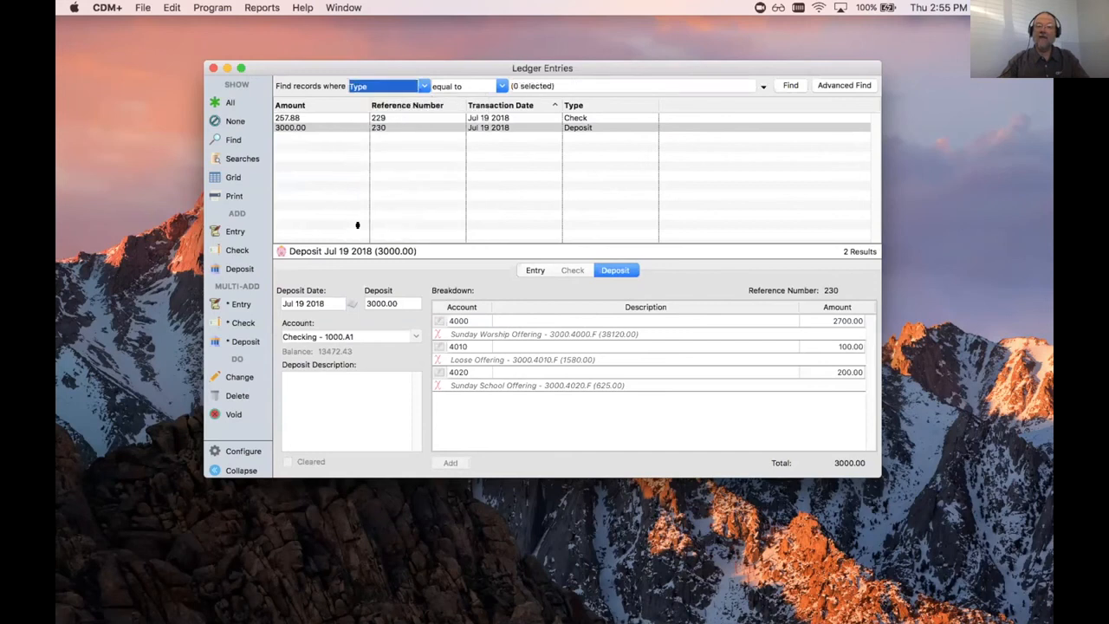
pyautogui.click(761, 85)
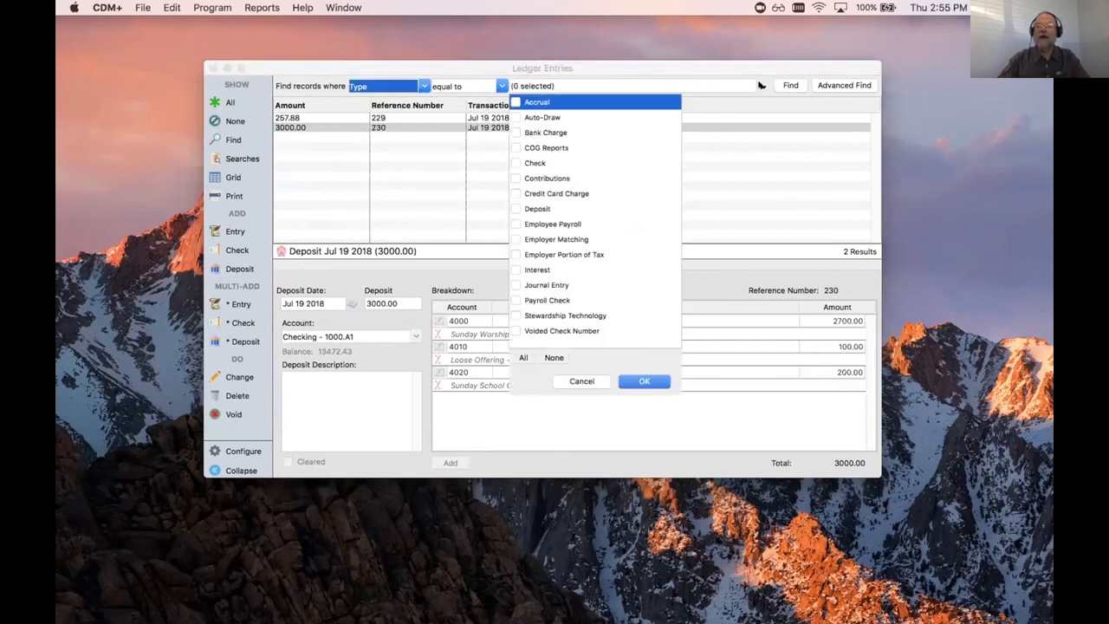
pyautogui.click(515, 178)
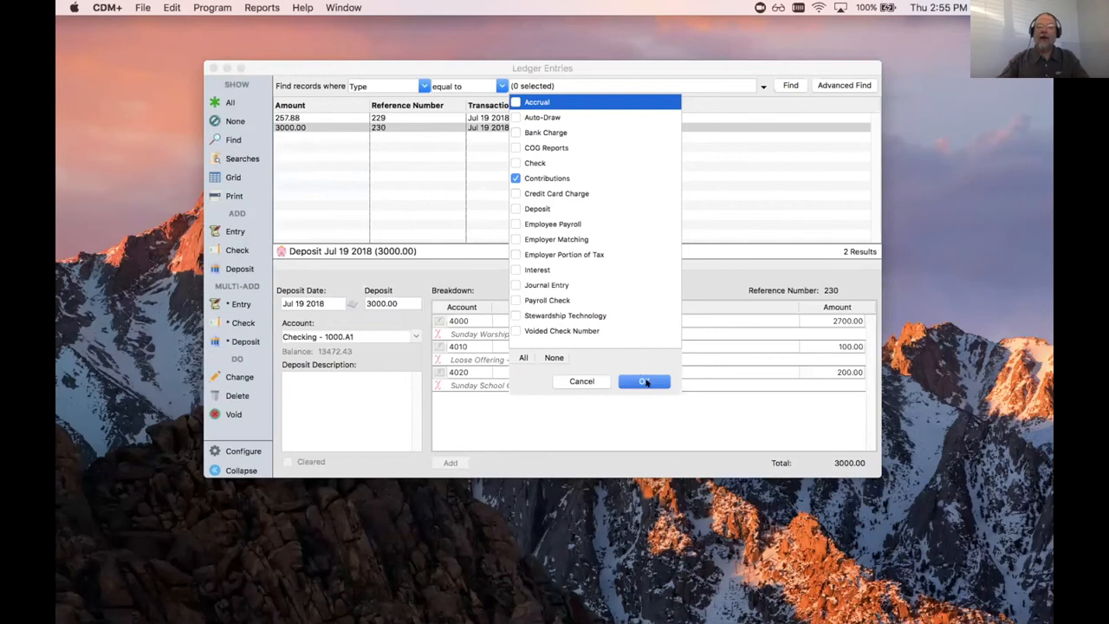
pyautogui.click(646, 382)
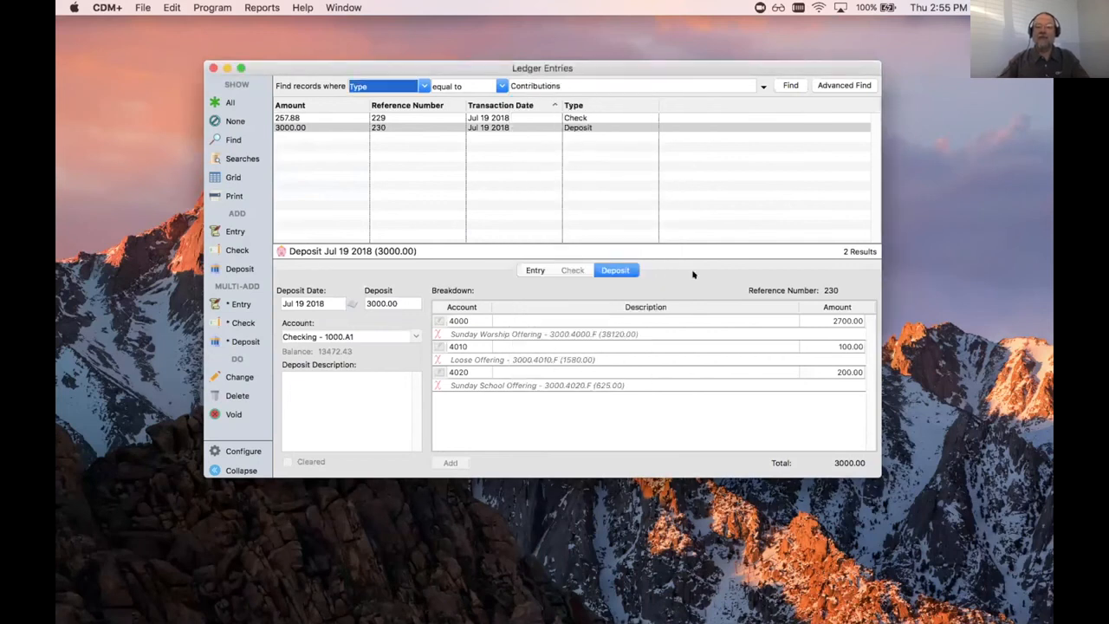
pyautogui.click(791, 84)
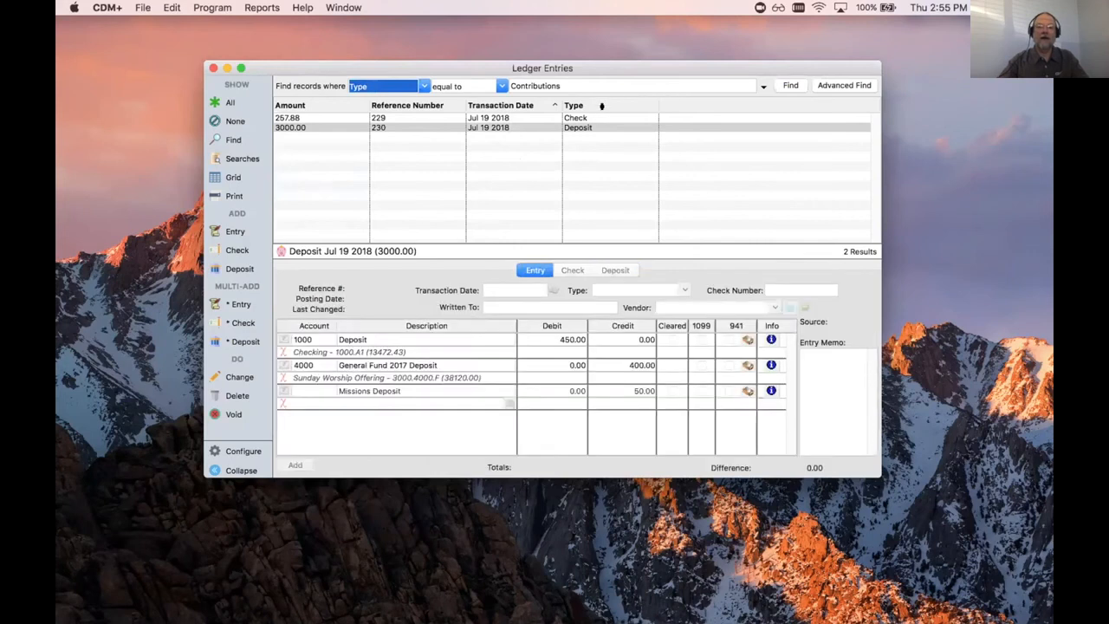
pyautogui.click(584, 116)
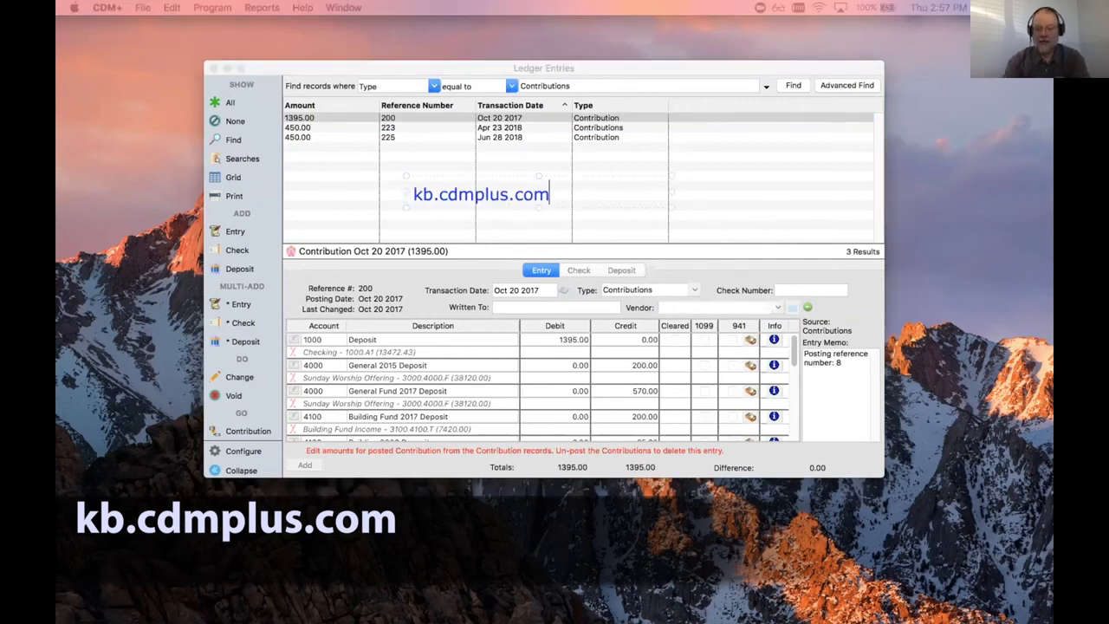
pyautogui.write('/videos')
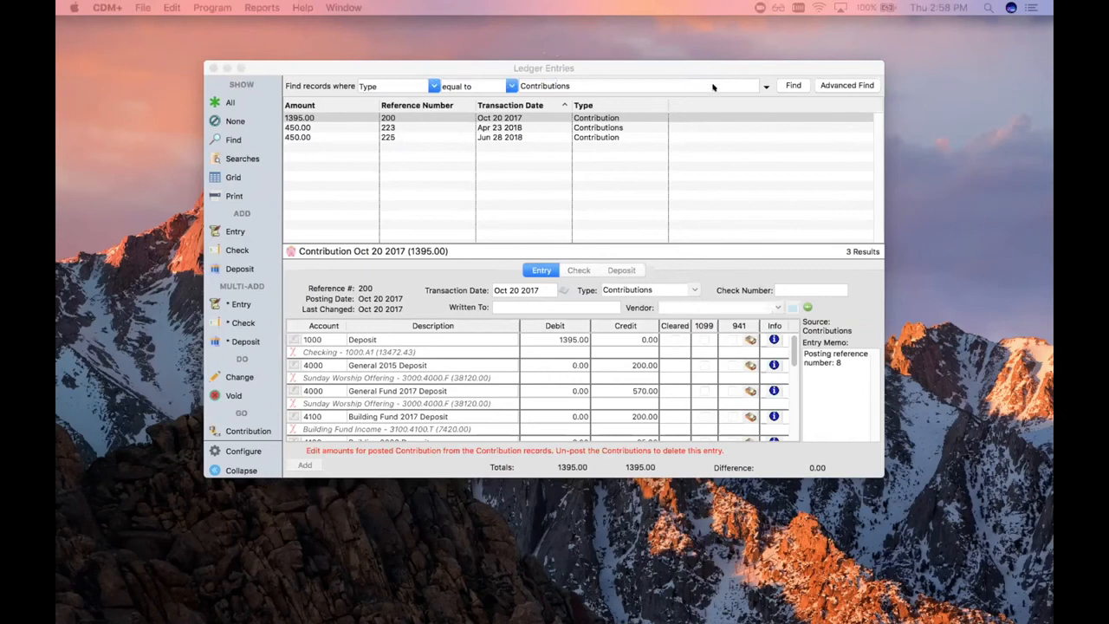
# Replace Contributions with Check as the type criterion and find the matching ledger entries.
pyautogui.click(764, 85)
pyautogui.click(524, 178)
pyautogui.click(526, 163)
pyautogui.click(650, 382)
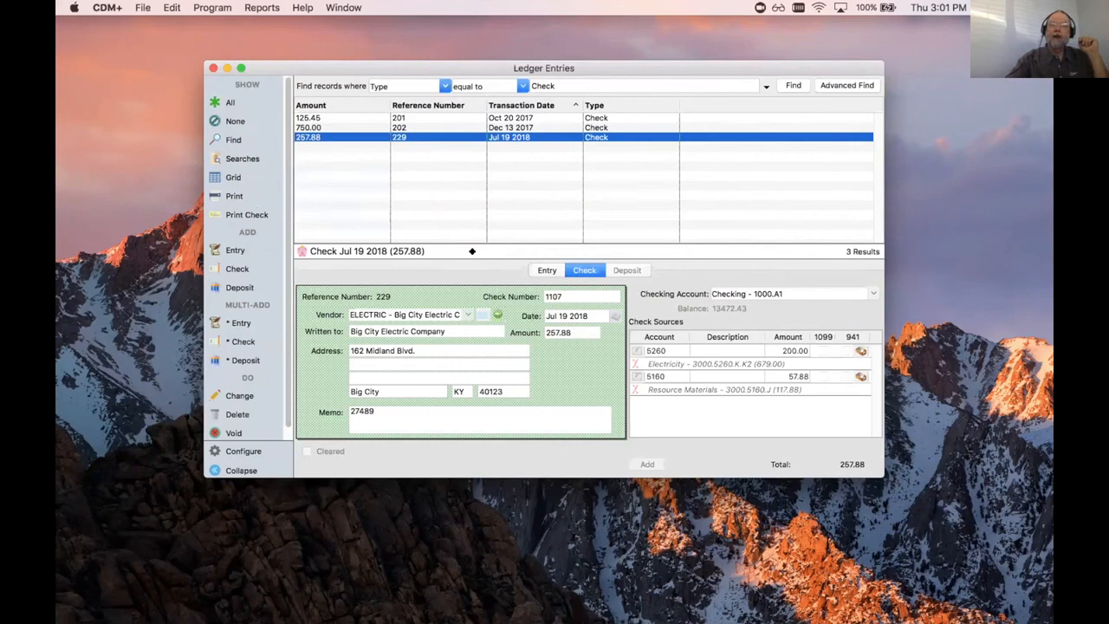
# Void the Jul 19 2018 check to Big City Electric Company by zeroing out each line of the entry.
pyautogui.click(234, 431)
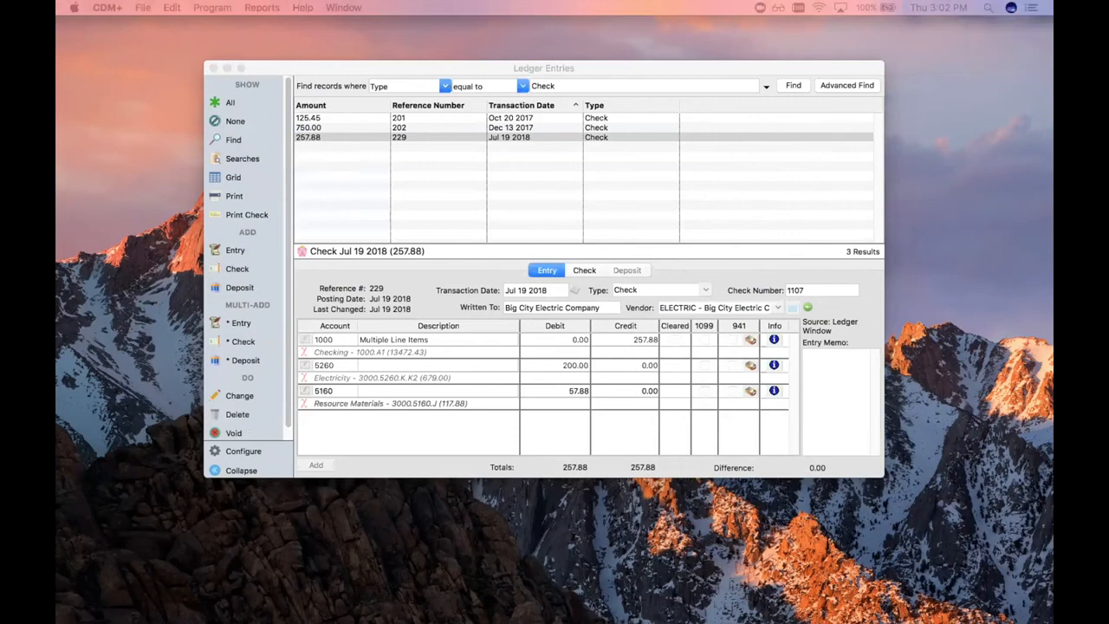
pyautogui.moveTo(57, 102); pyautogui.dragTo(588, 168)
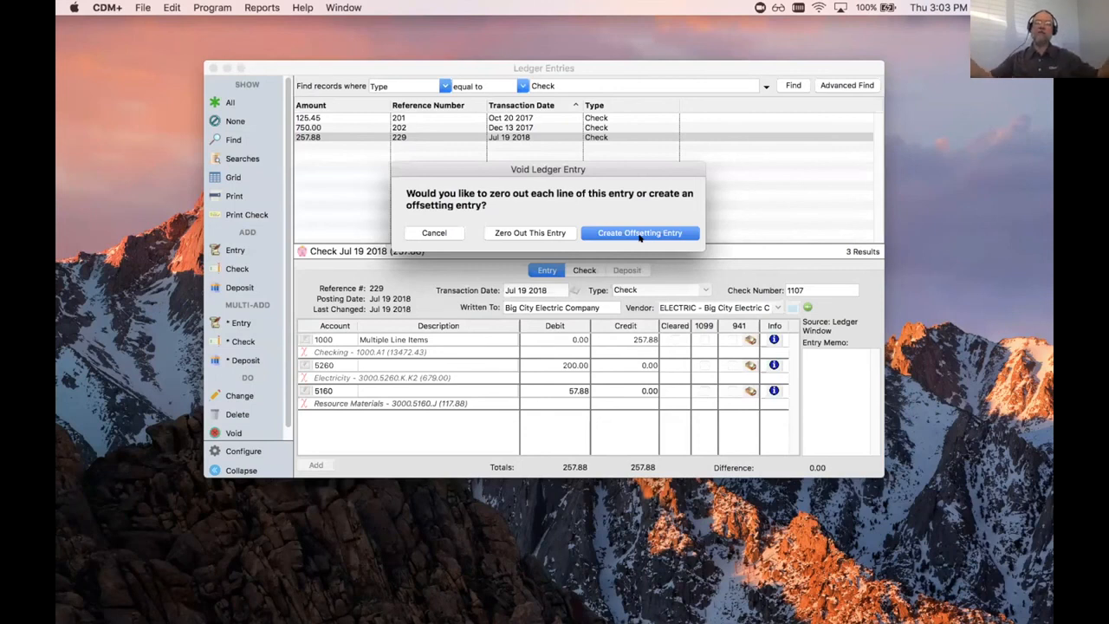
pyautogui.click(532, 232)
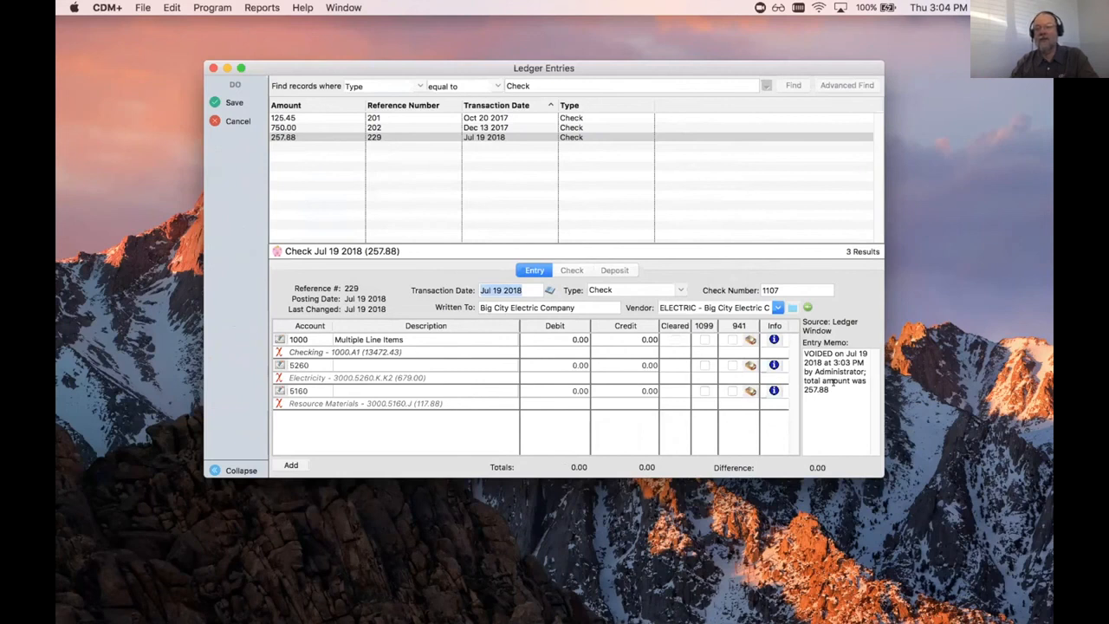
# Append "Check mailed but never cleared." on a new line of the entry memo and save the voided check.
pyautogui.click(832, 388)
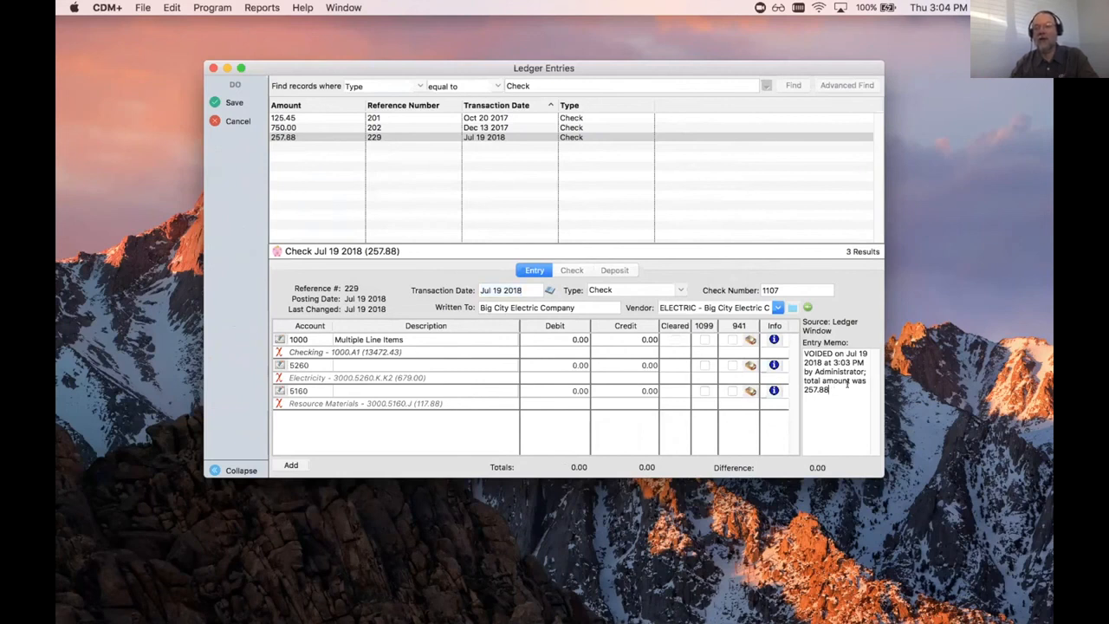
pyautogui.write('.')
pyautogui.press('Return')
pyautogui.write('Check mailed b')
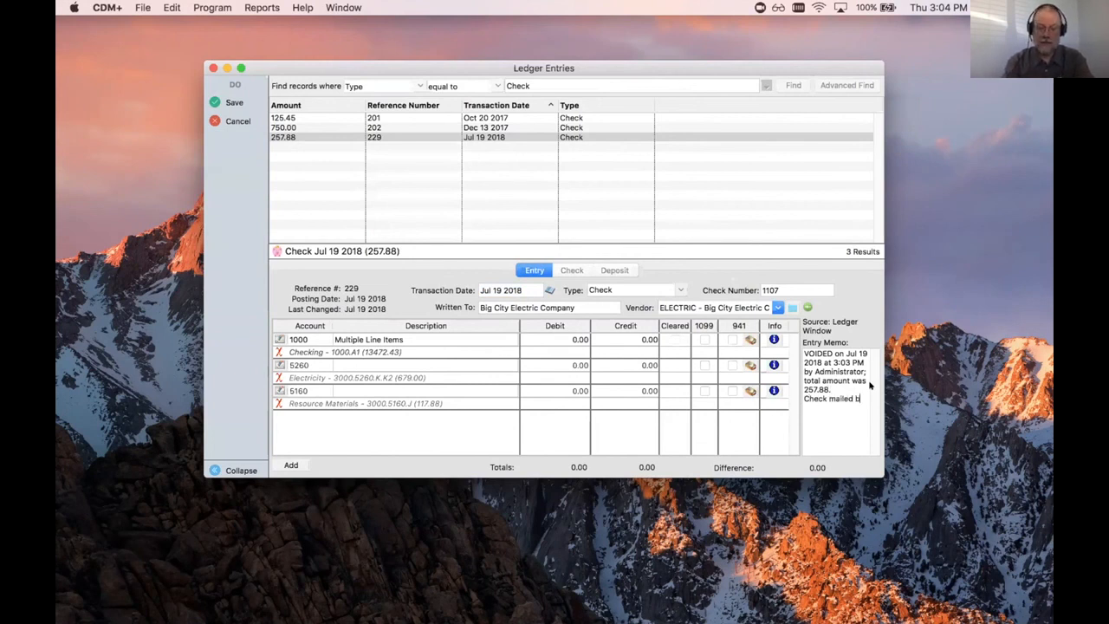
pyautogui.write('ut never clearse')
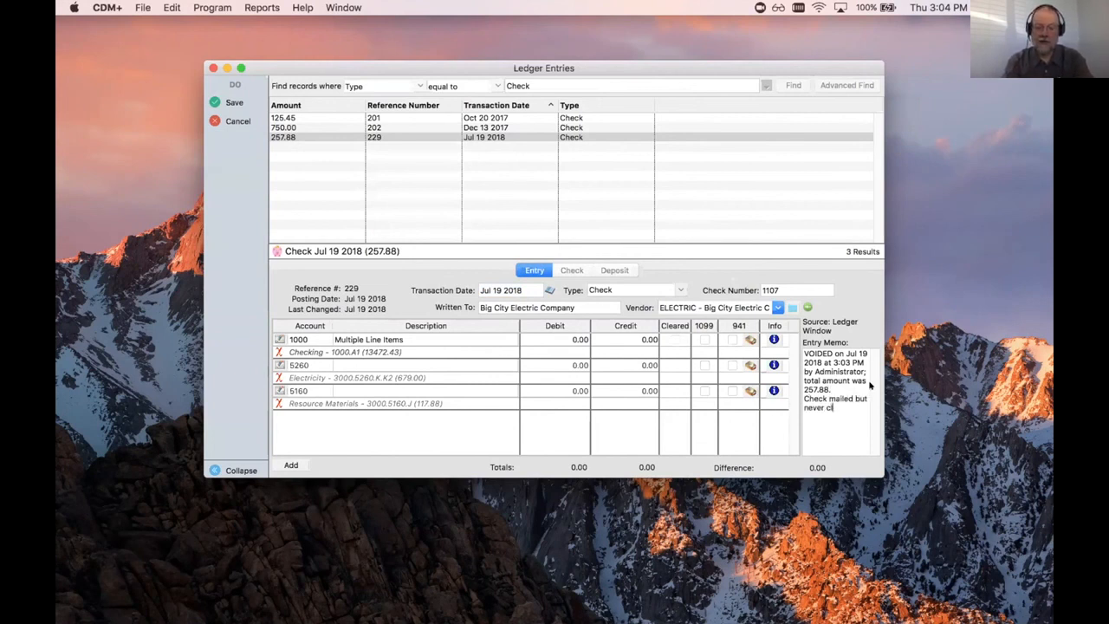
pyautogui.press('BackSpace')
pyautogui.press('BackSpace')
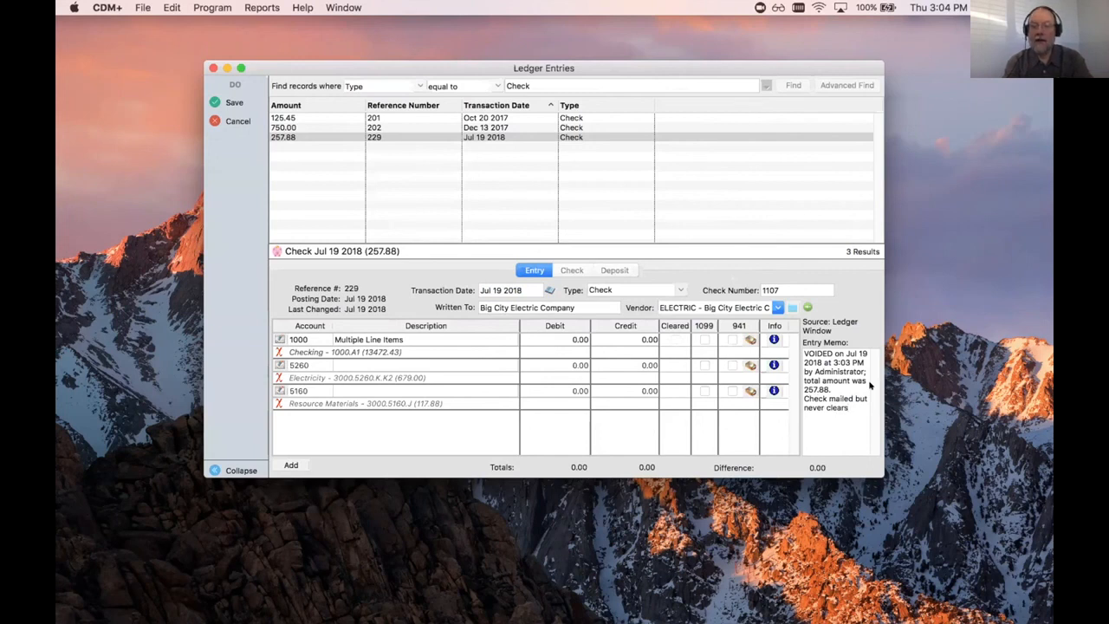
pyautogui.write('ed')
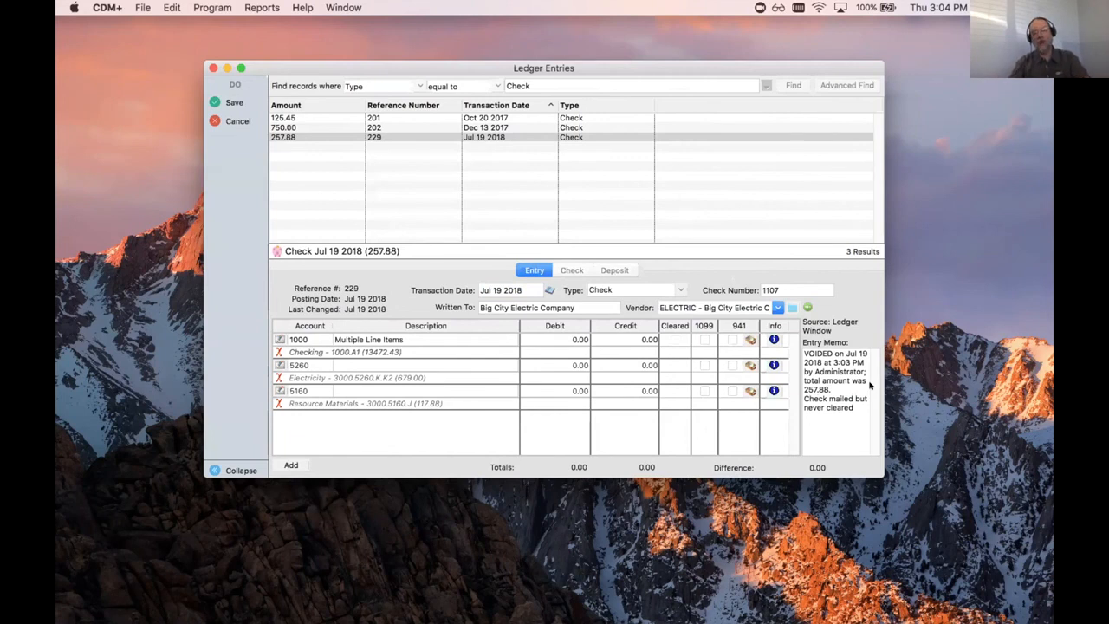
pyautogui.write('.')
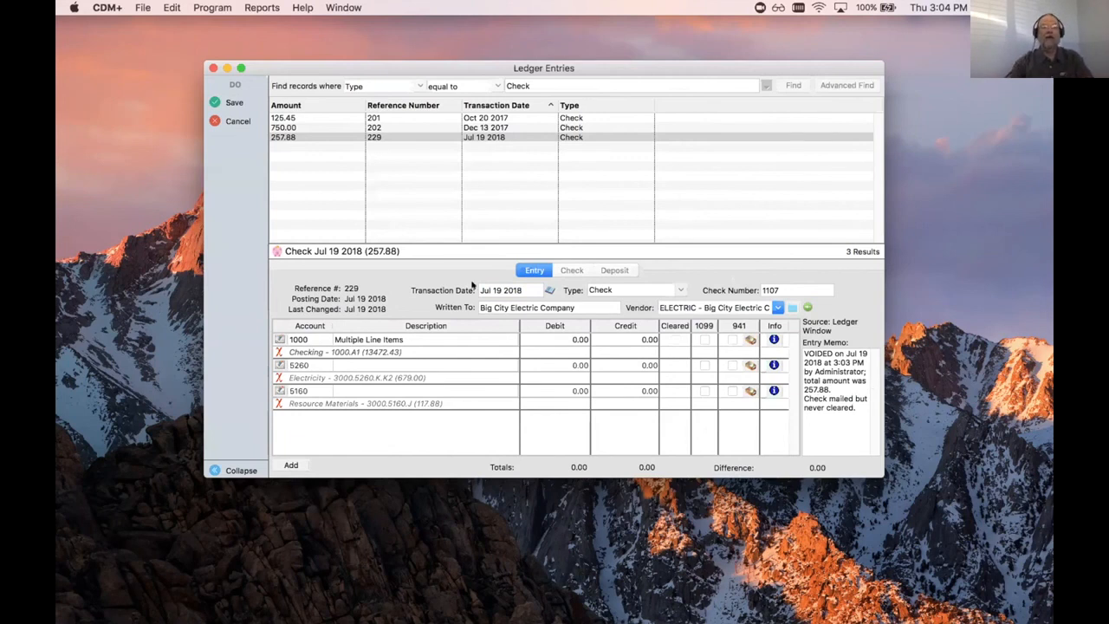
pyautogui.click(230, 102)
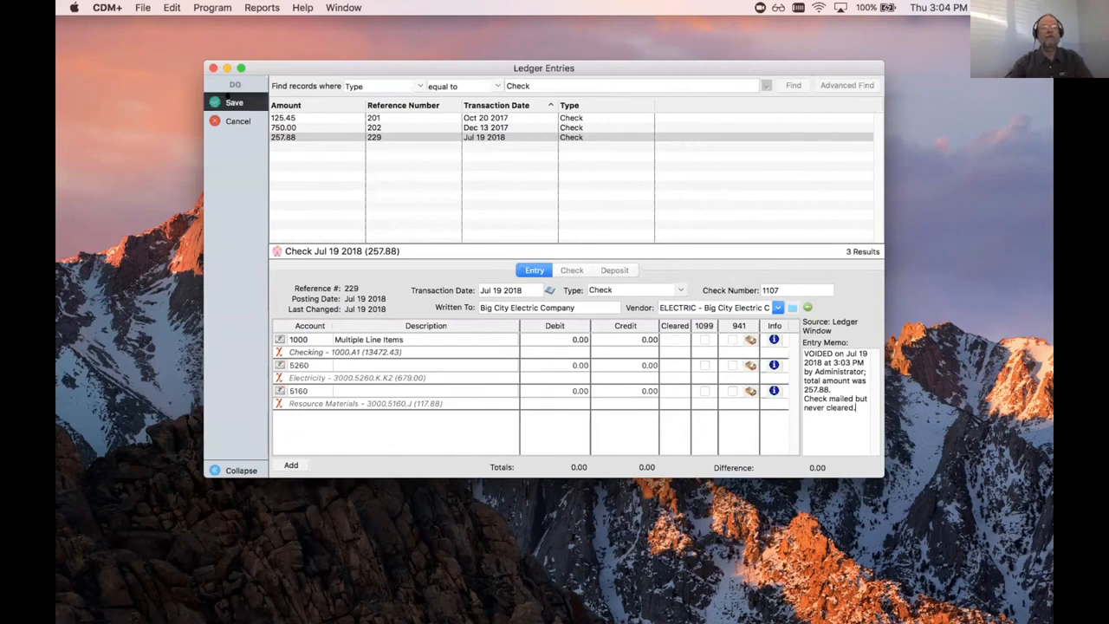